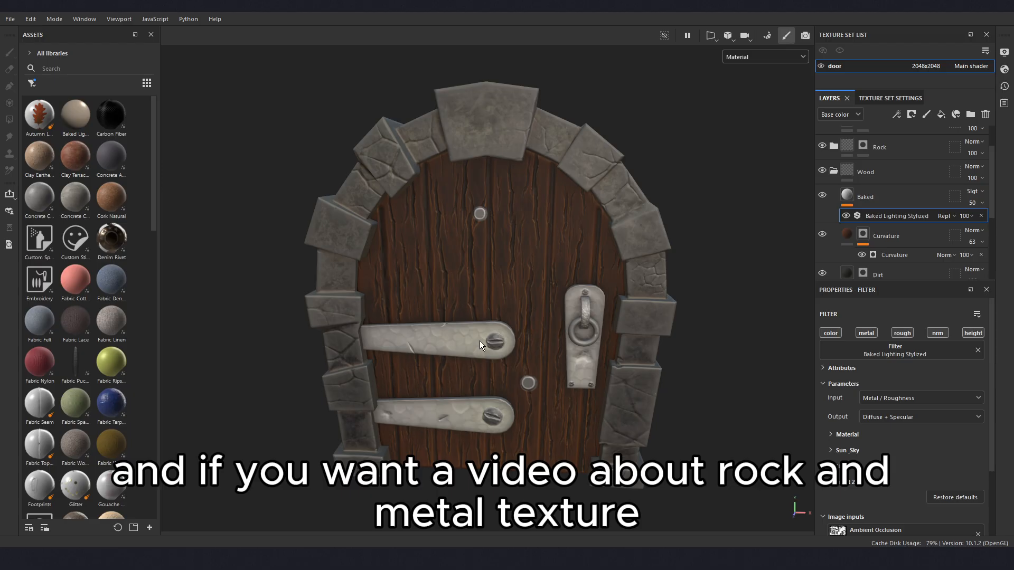
- Create a new folder below the Rock folder in the layer stack and name it Wood
alt+drag(480, 341, 568, 297)
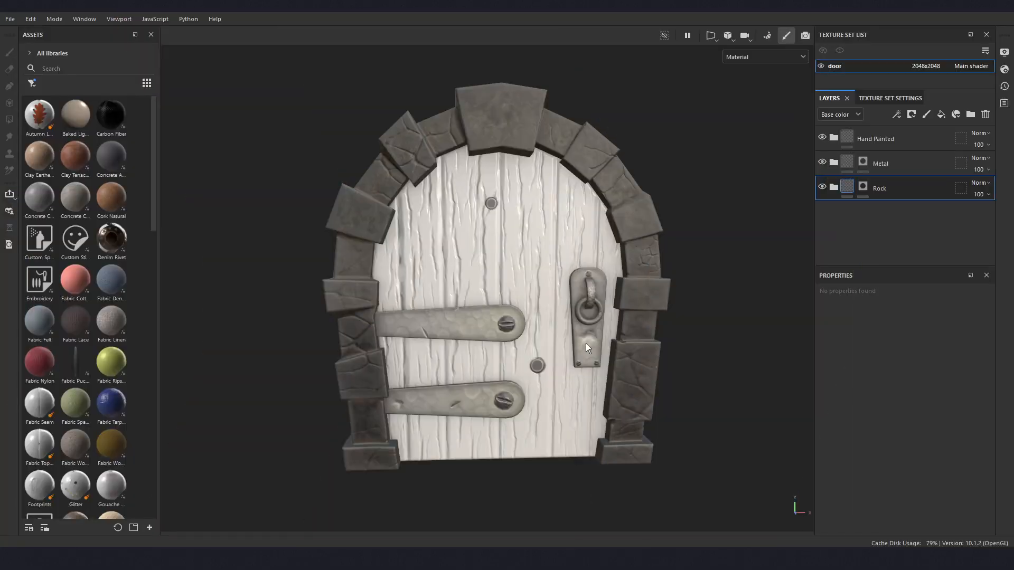
click(971, 115)
drag(872, 193, 891, 234)
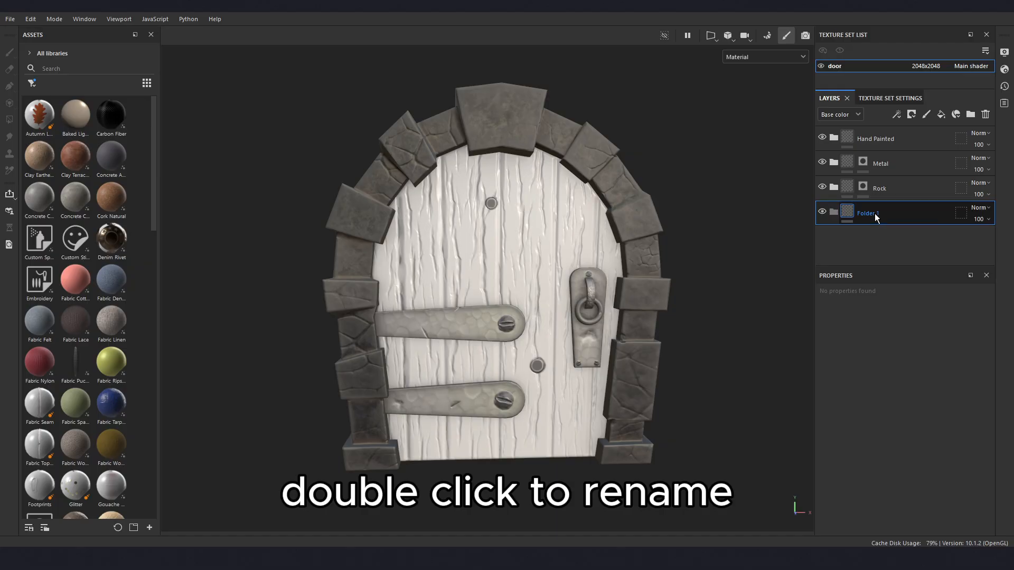
double_click(874, 213)
text(Woo)
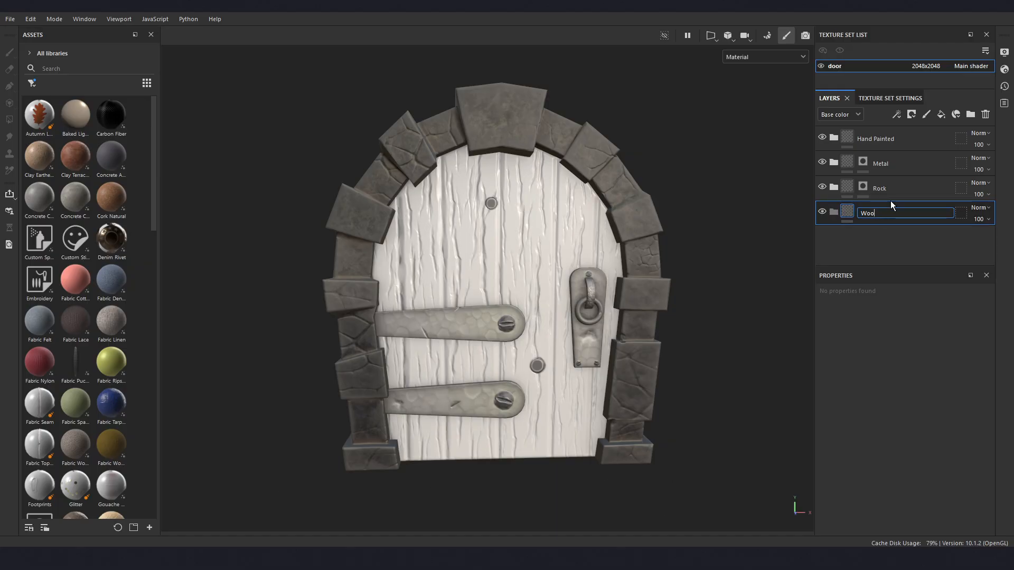
text(d)
key(Return)
- Add a fill layer inside the Wood folder and rename it Base Color
click(940, 115)
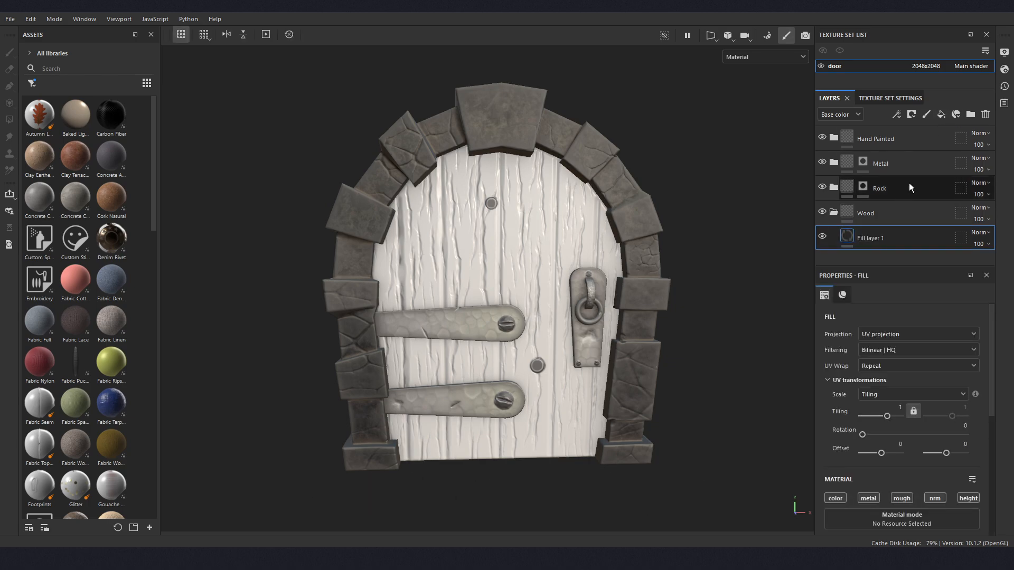
double_click(876, 240)
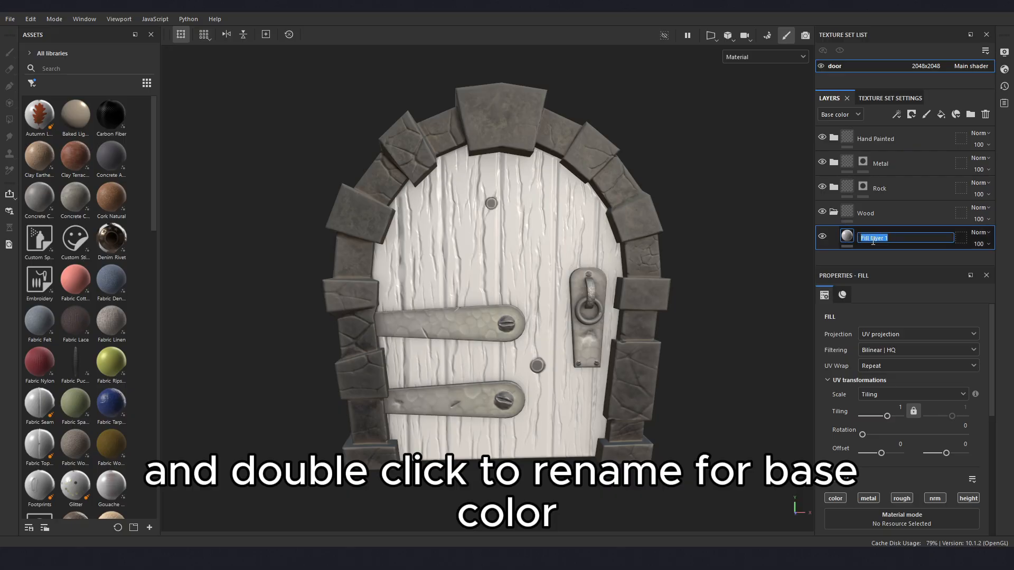
text(Base Color)
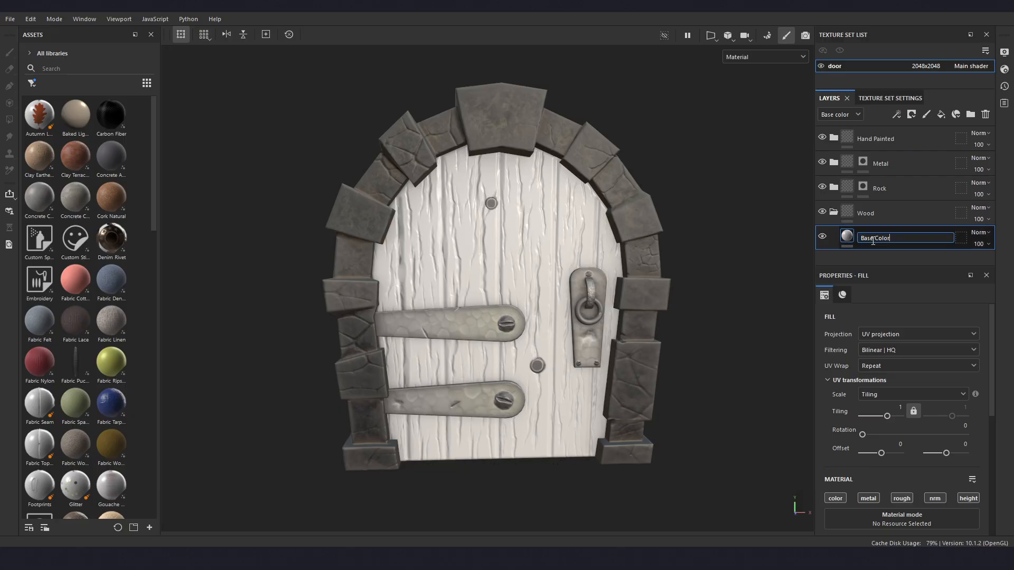
key(Return)
- Disable the metal and height channels of the Base Color fill layer
scroll(866, 357, down, 3)
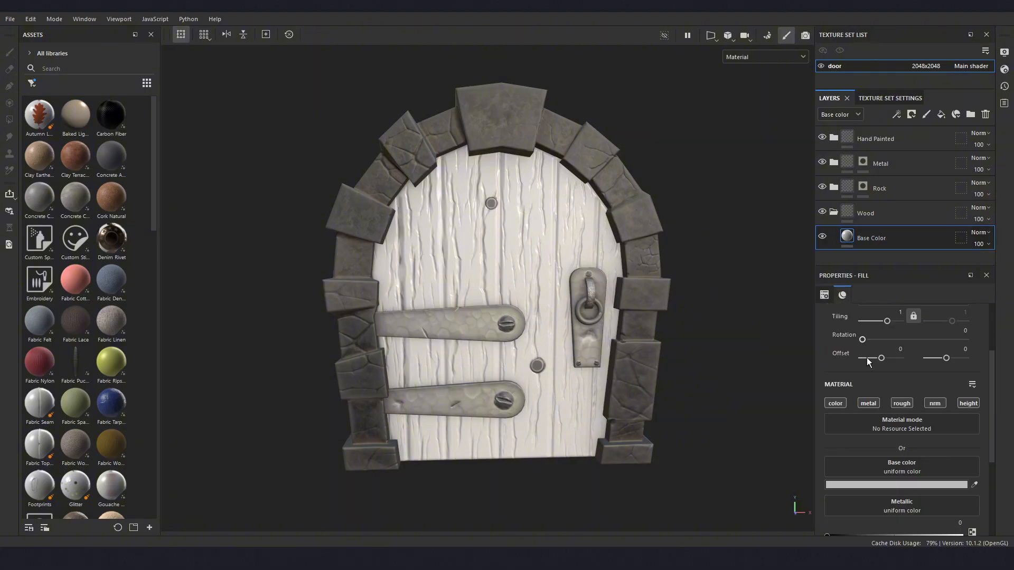
scroll(866, 357, down, 2)
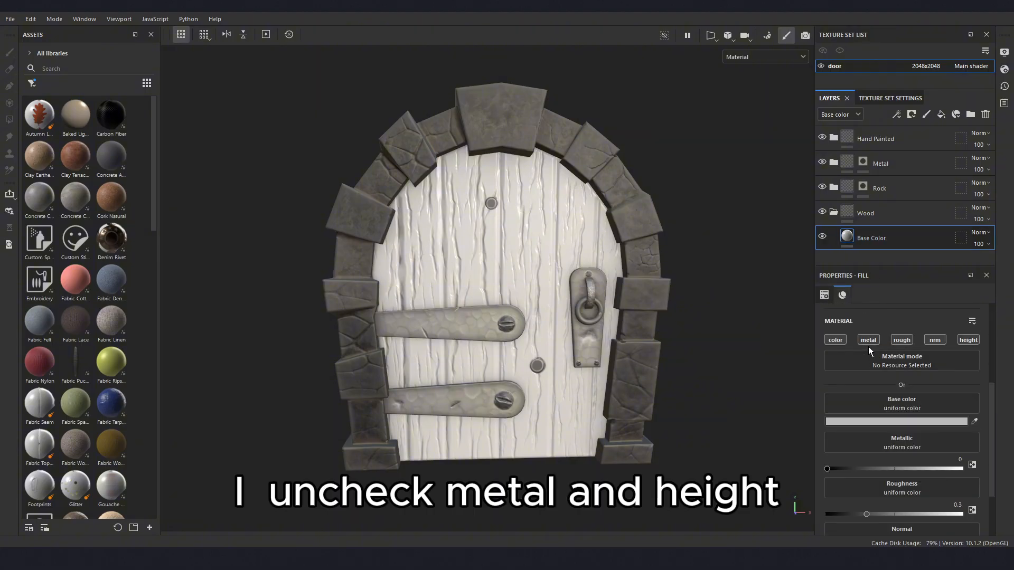
click(867, 341)
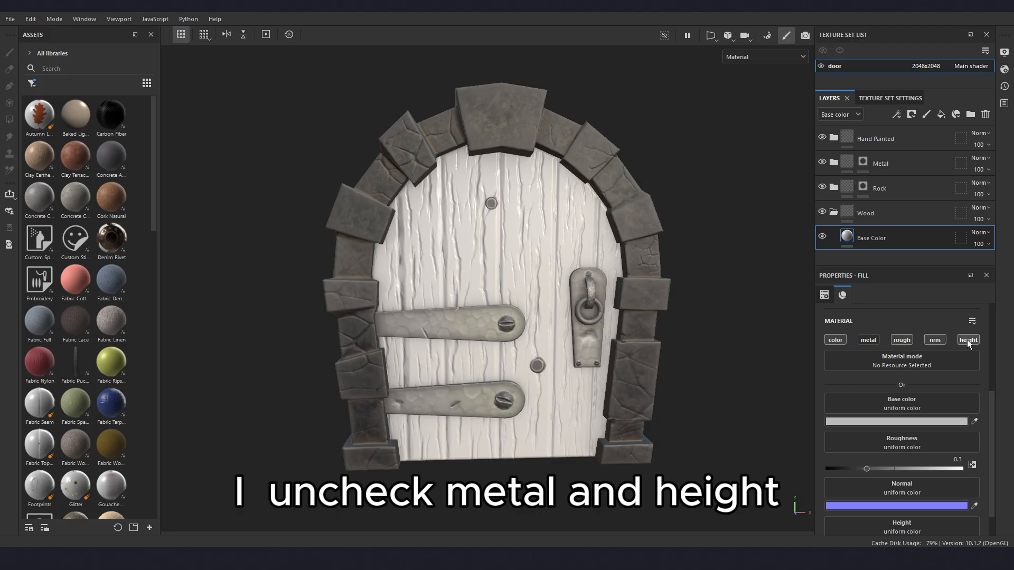
click(967, 340)
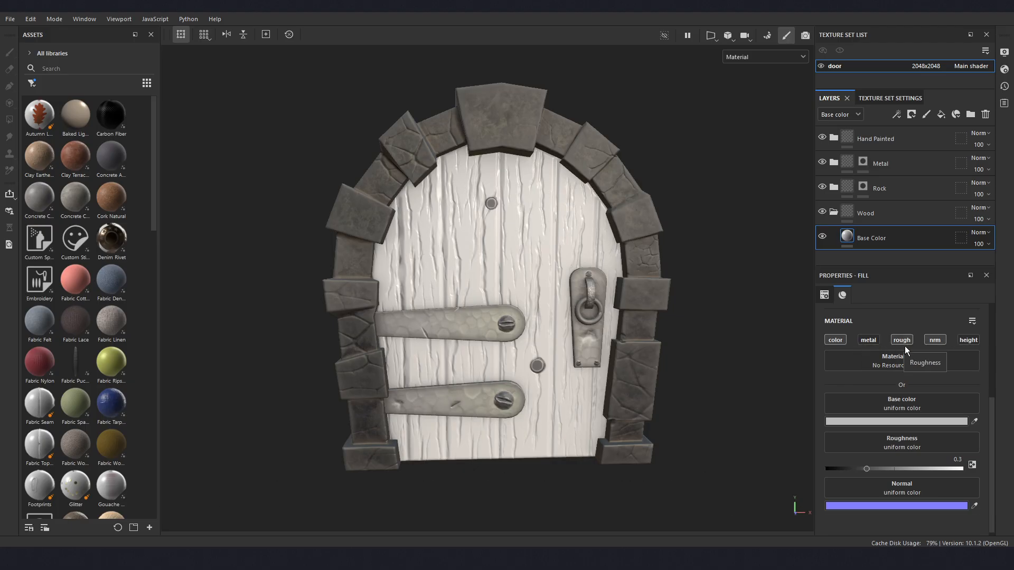
- Sample the dark brown 351903 as the base color of the Base Color layer and check it in the color picker
click(976, 421)
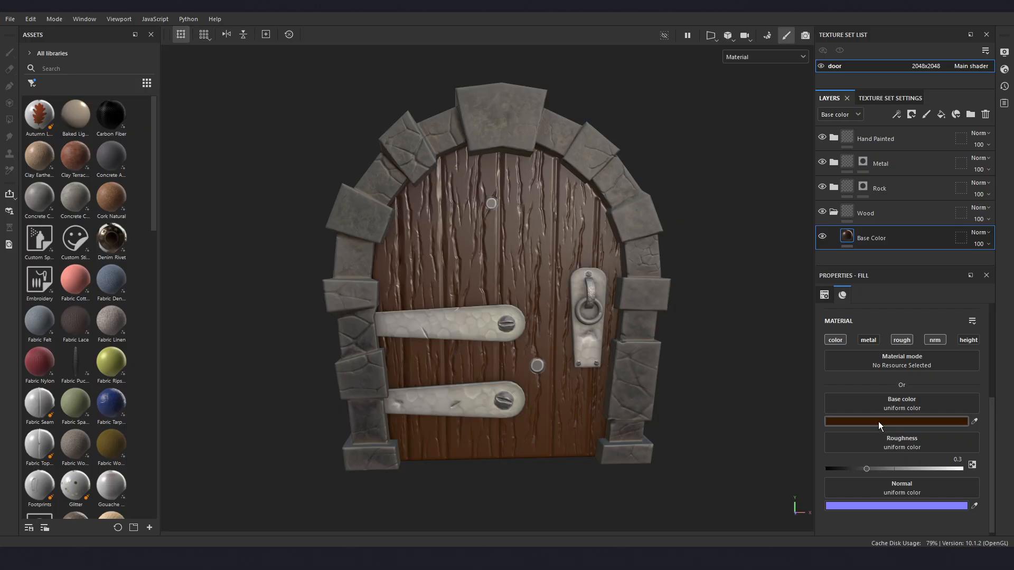
click(879, 422)
drag(888, 353, 766, 215)
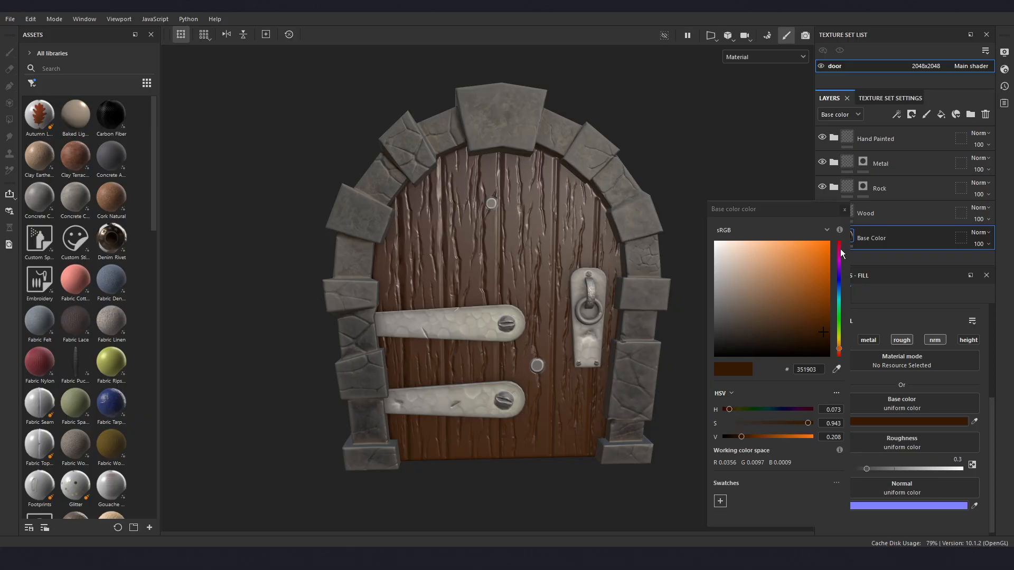
click(845, 211)
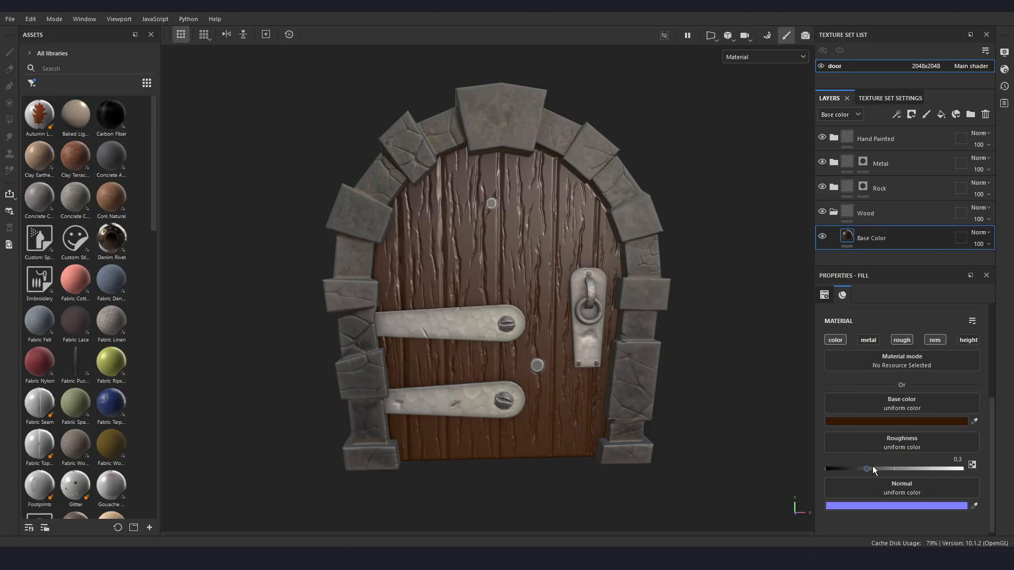
- Set the roughness of the Base Color layer to 0.8
drag(866, 468, 936, 471)
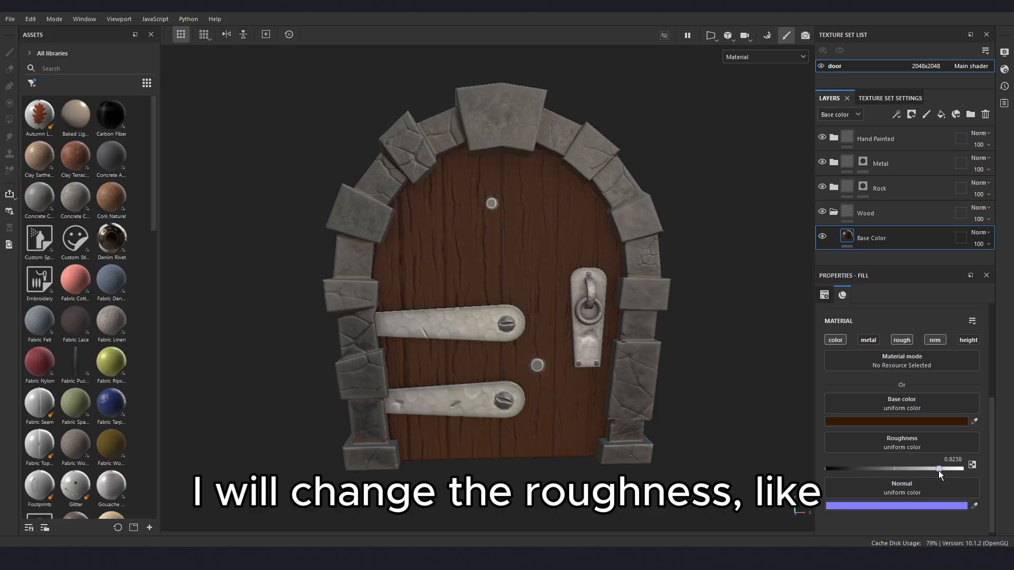
click(953, 459)
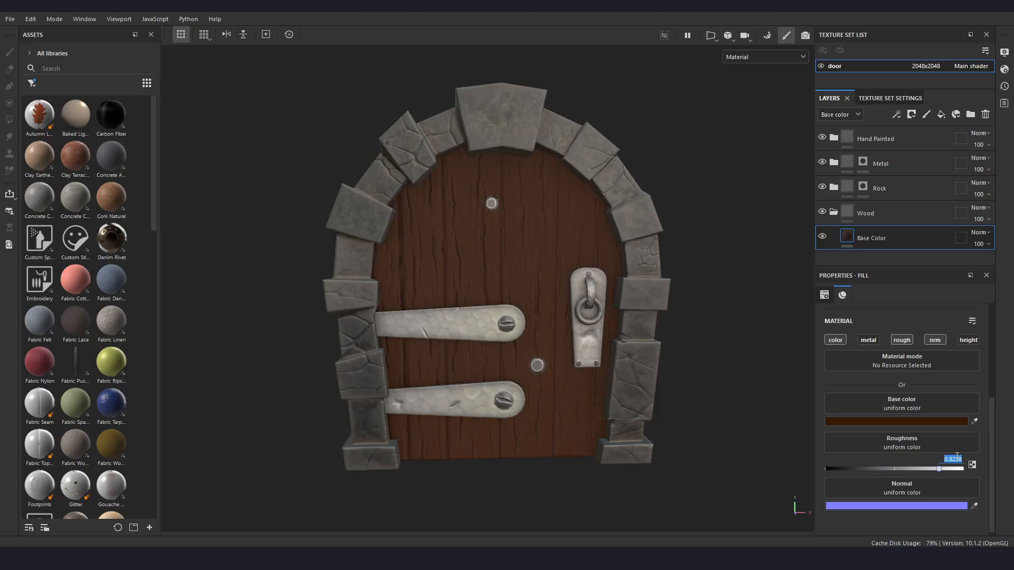
text(0.)
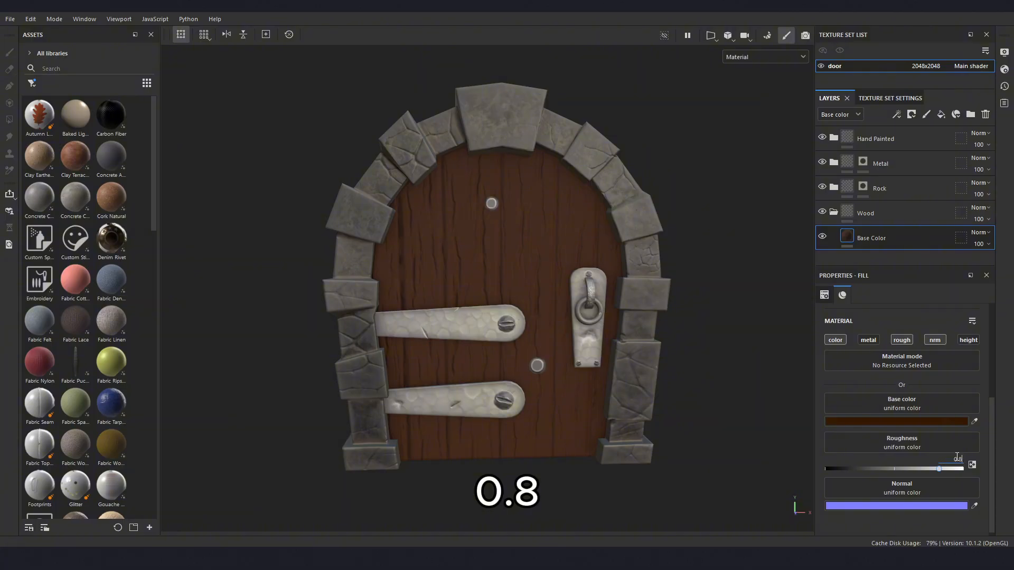
key(Return)
- Add another fill layer above Base Color in the Wood folder and rename it Color Grunge
alt+drag(455, 418, 492, 392)
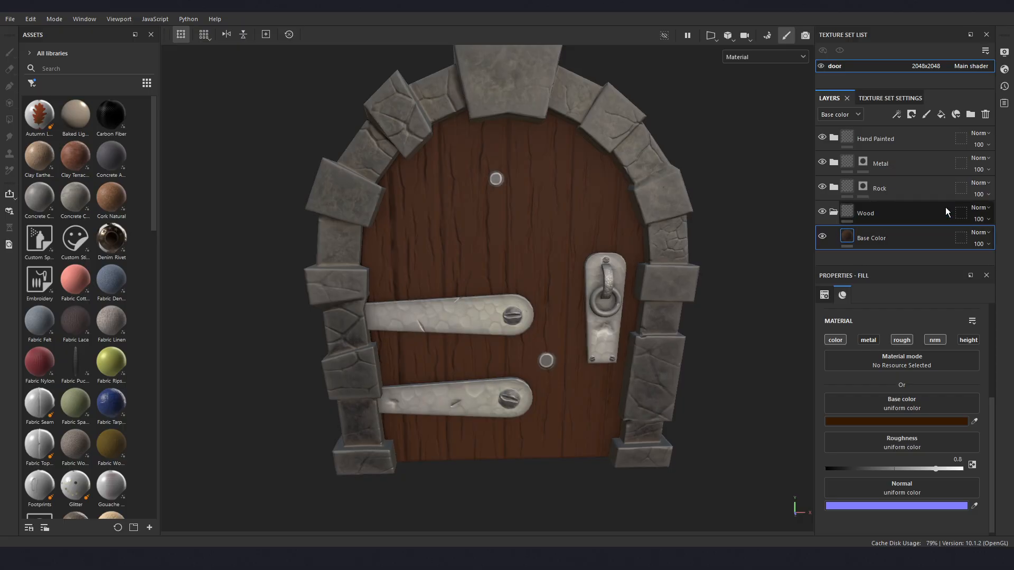
click(940, 115)
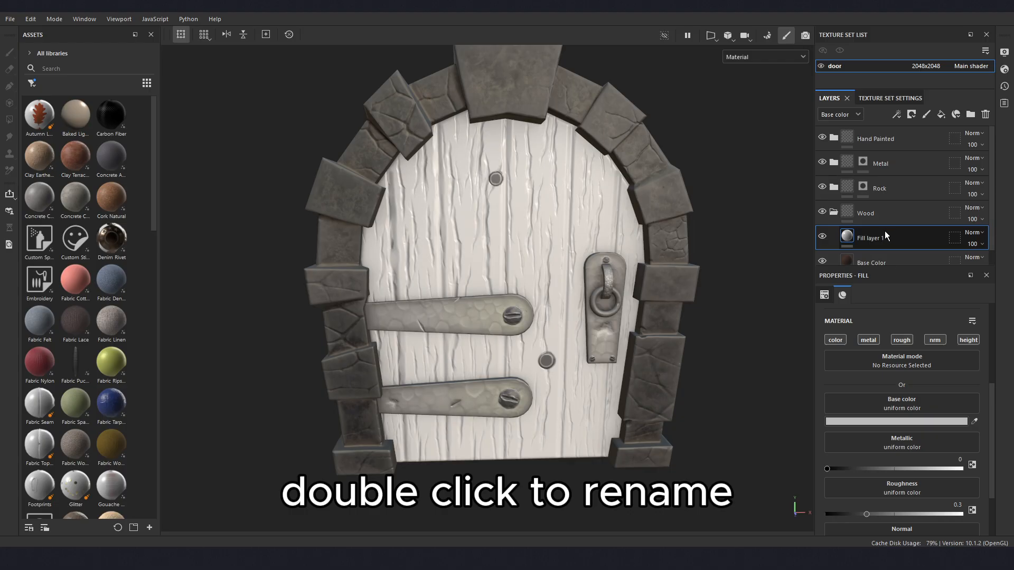
double_click(880, 237)
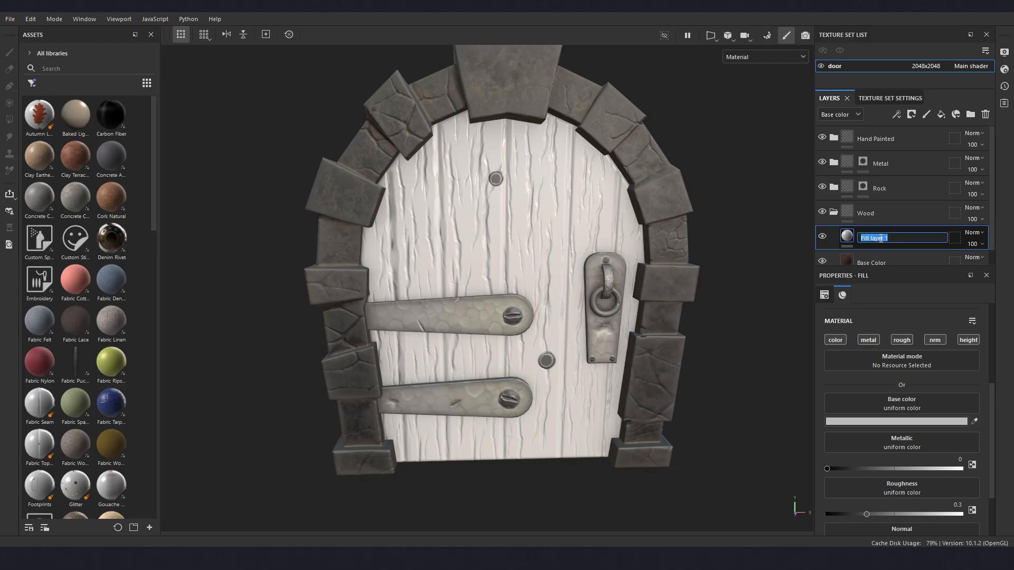
text(Color G)
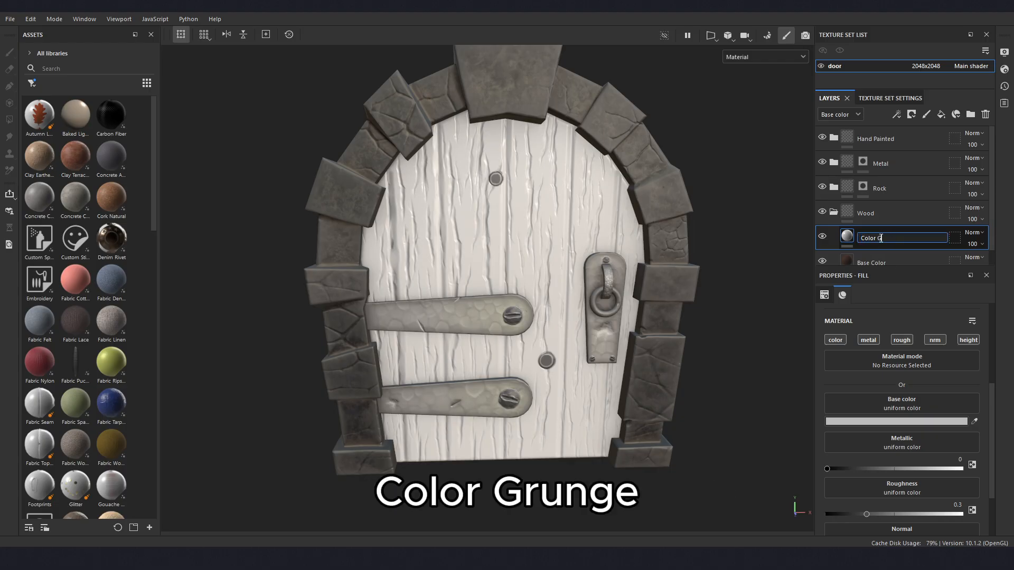
text(runge)
key(Return)
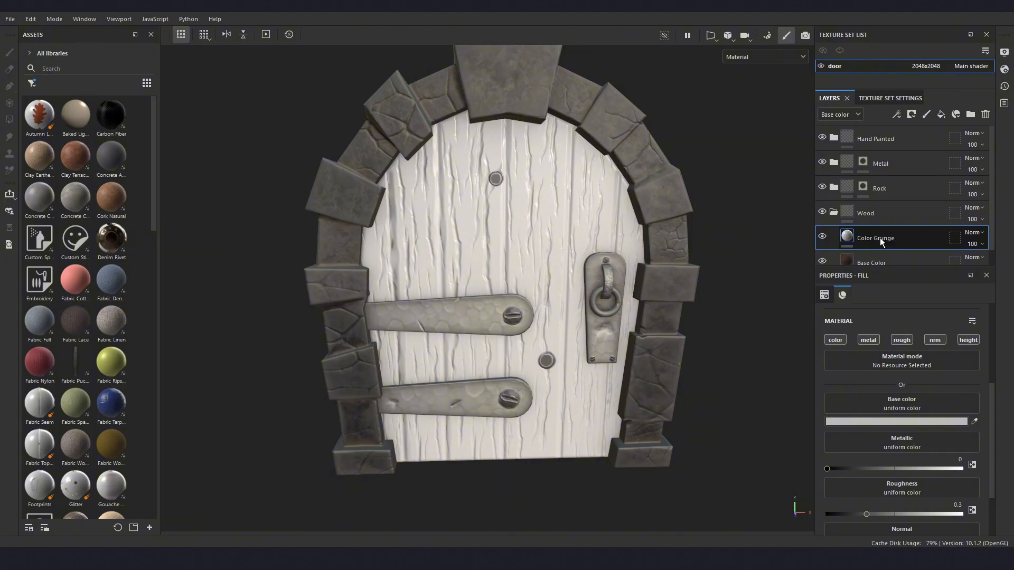
- Disable the metal and height channels of the Color Grunge fill layer
click(867, 340)
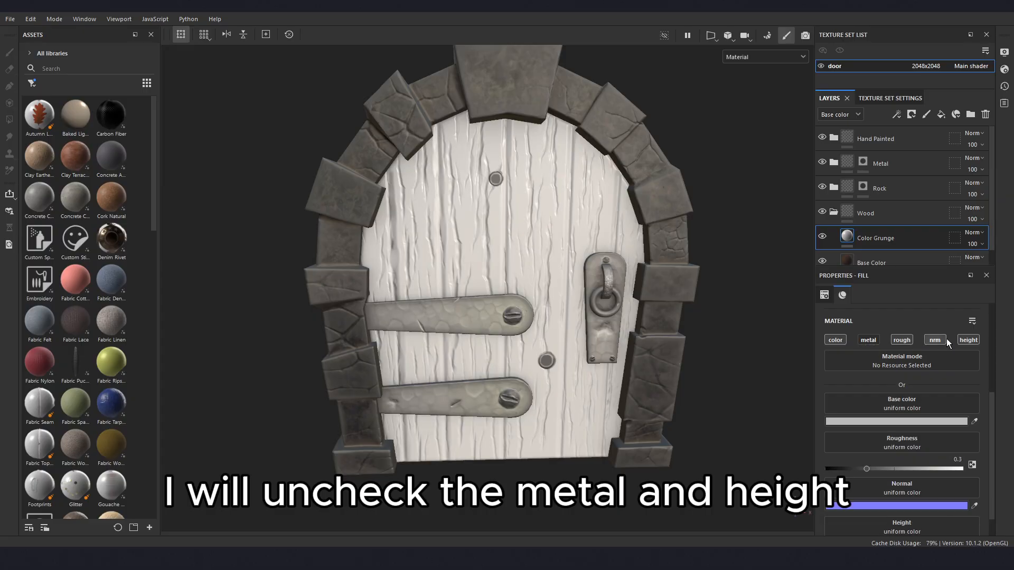
click(965, 340)
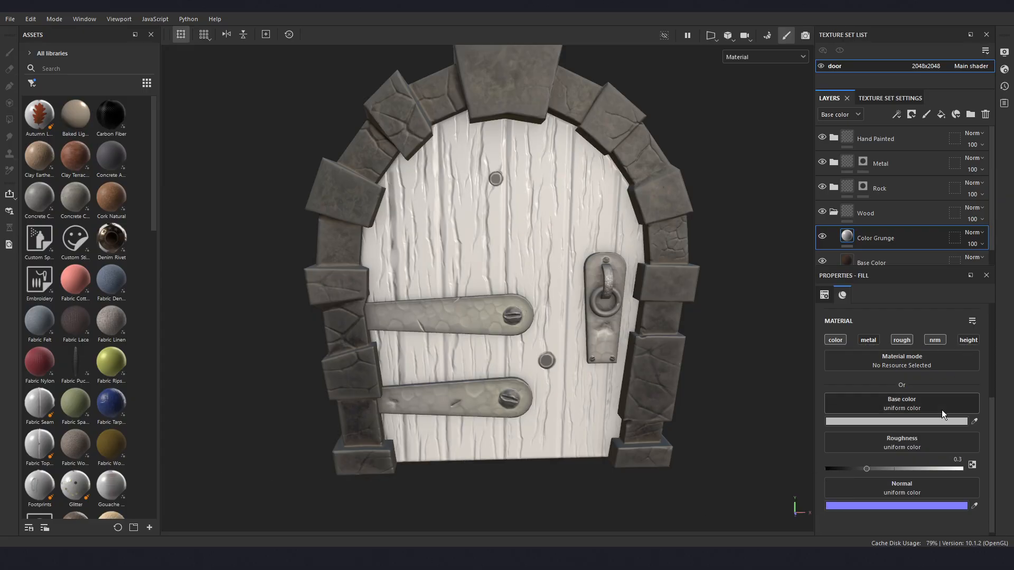
- Sample the near-black brown 080200 as Color Grunge's base color and raise its roughness to about 0.85
click(974, 422)
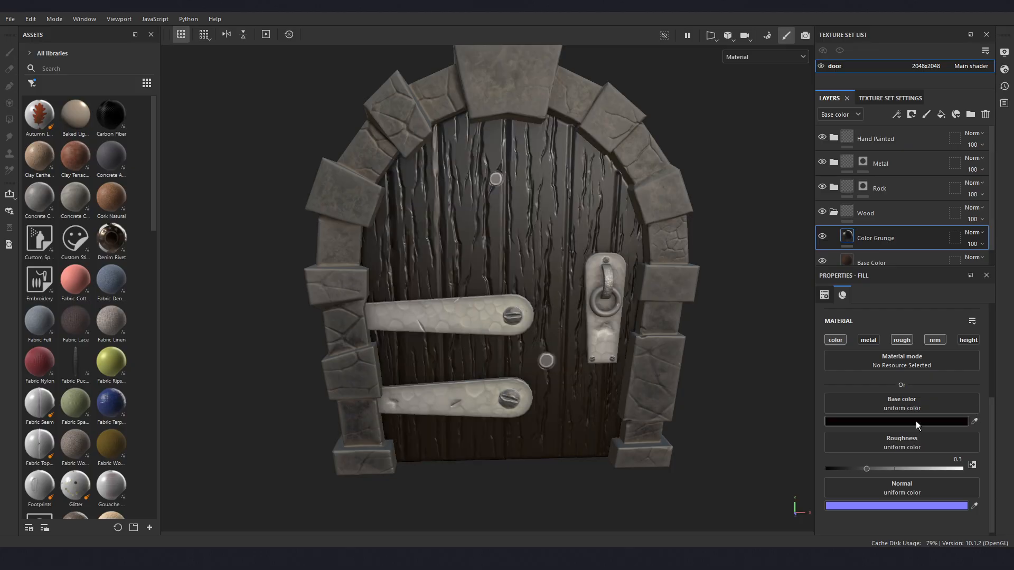
click(914, 422)
drag(784, 207, 747, 179)
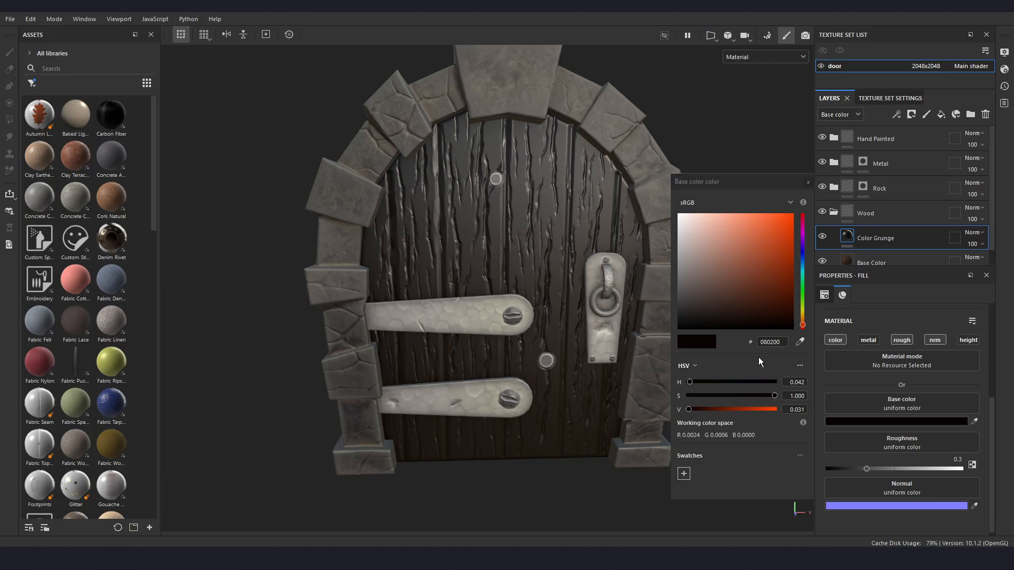
click(808, 183)
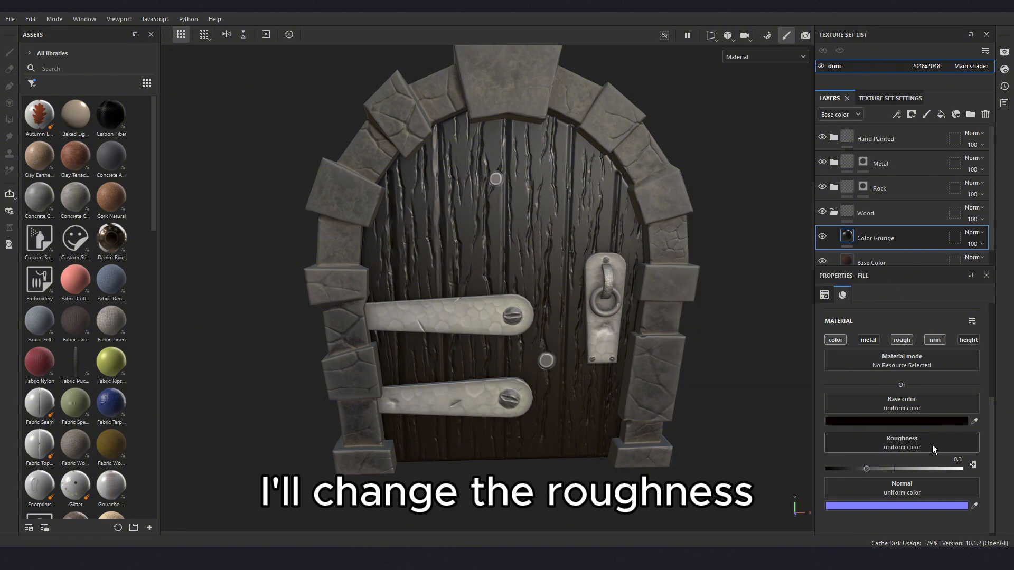
drag(864, 467, 923, 467)
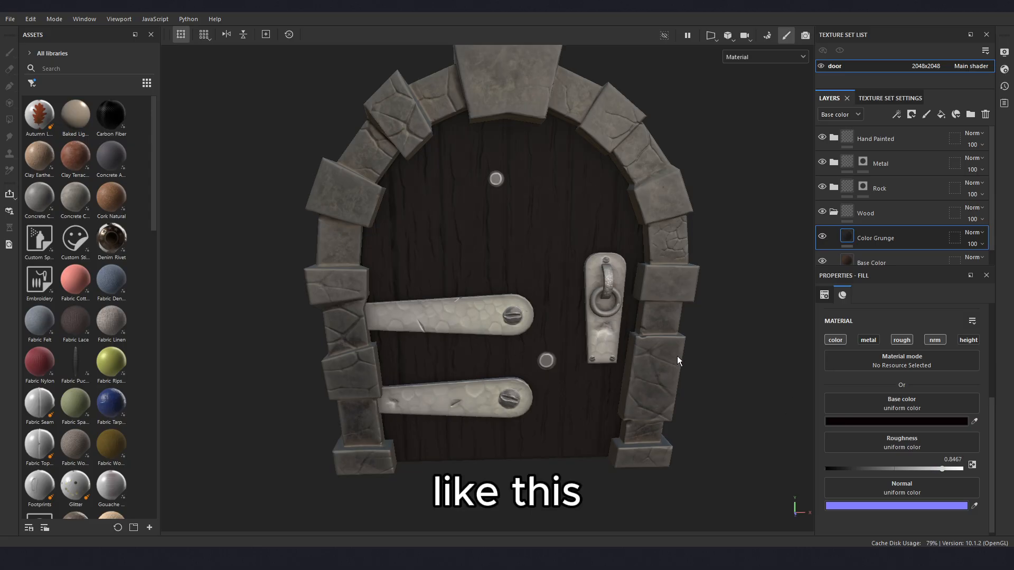
- Add a black mask to the Color Grunge layer and add a fill effect to that mask
alt+drag(545, 346, 534, 350)
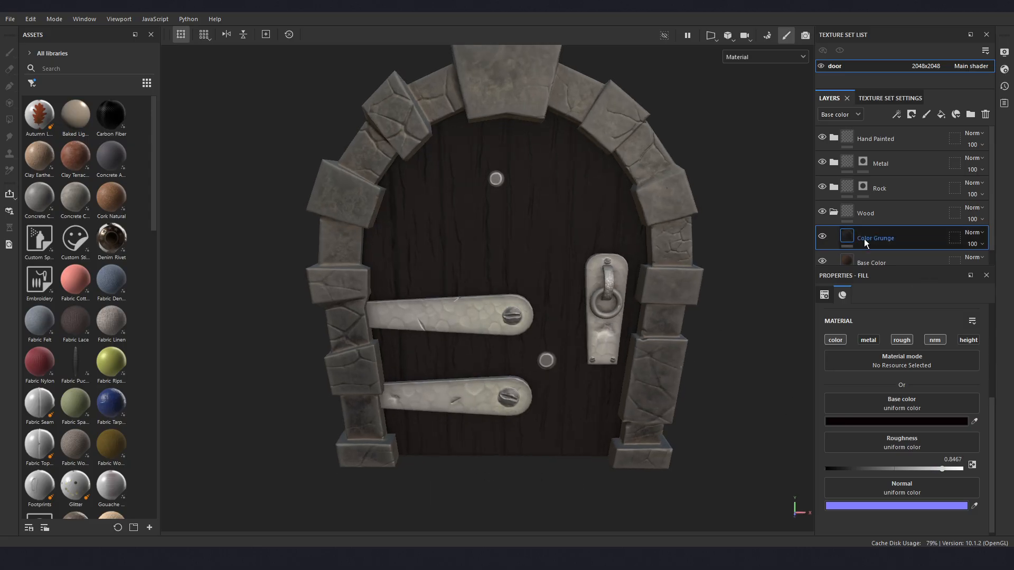
right_click(895, 235)
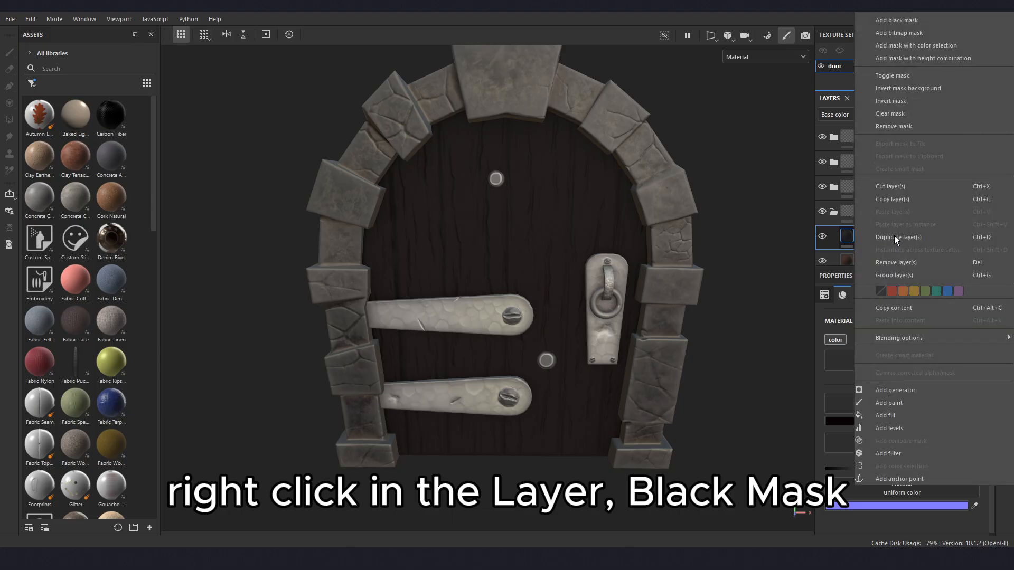
click(897, 20)
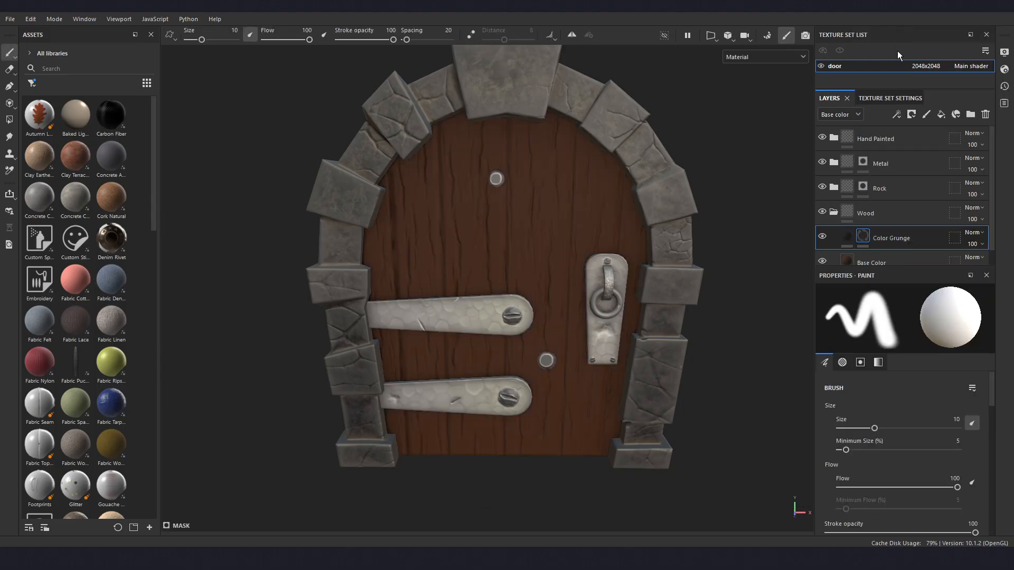
right_click(861, 239)
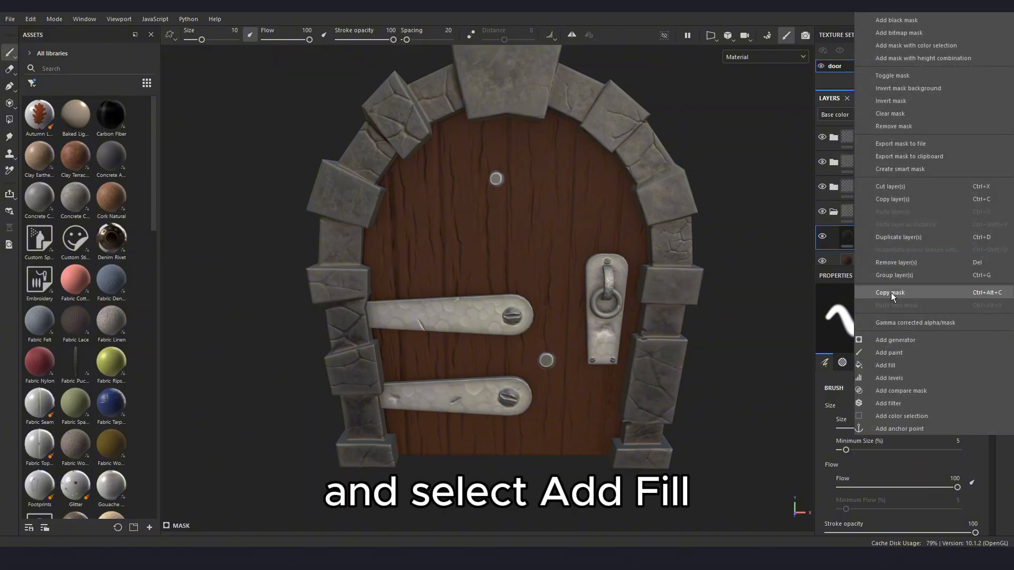
click(901, 366)
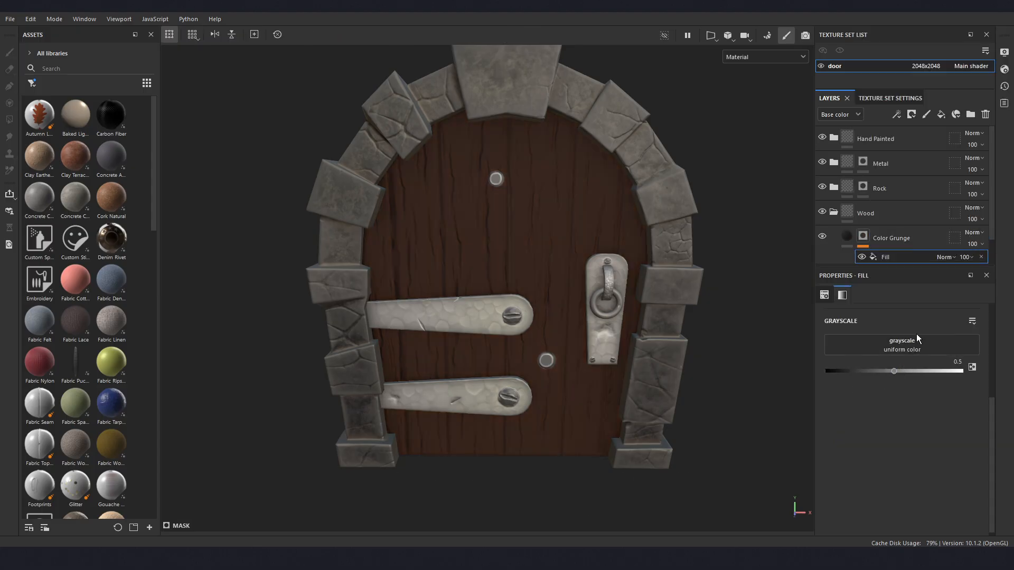
- Find and load the Grunge Brushed texture as the grayscale of the fill effect in Color Grunge's mask
click(883, 343)
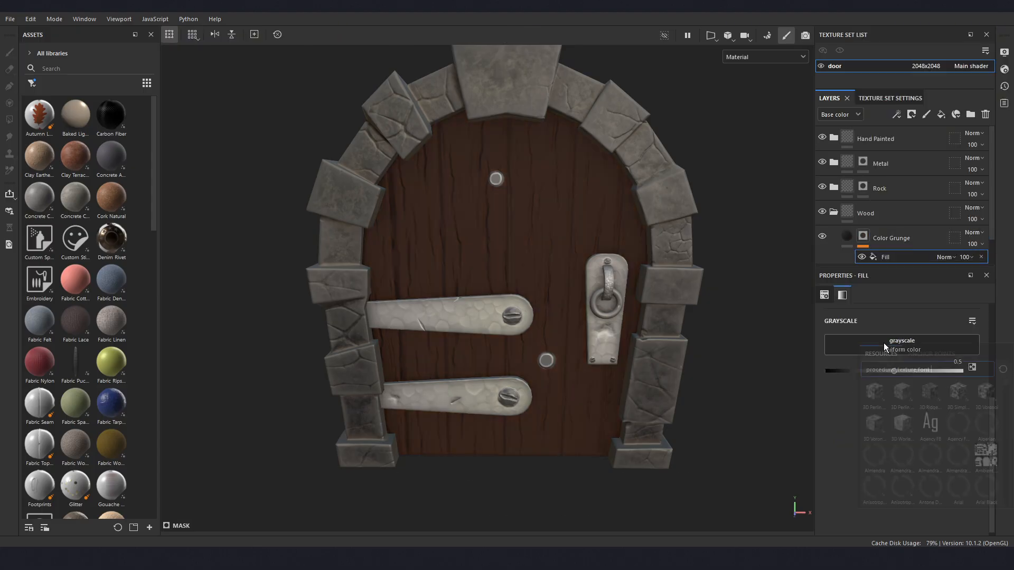
drag(932, 370, 862, 372)
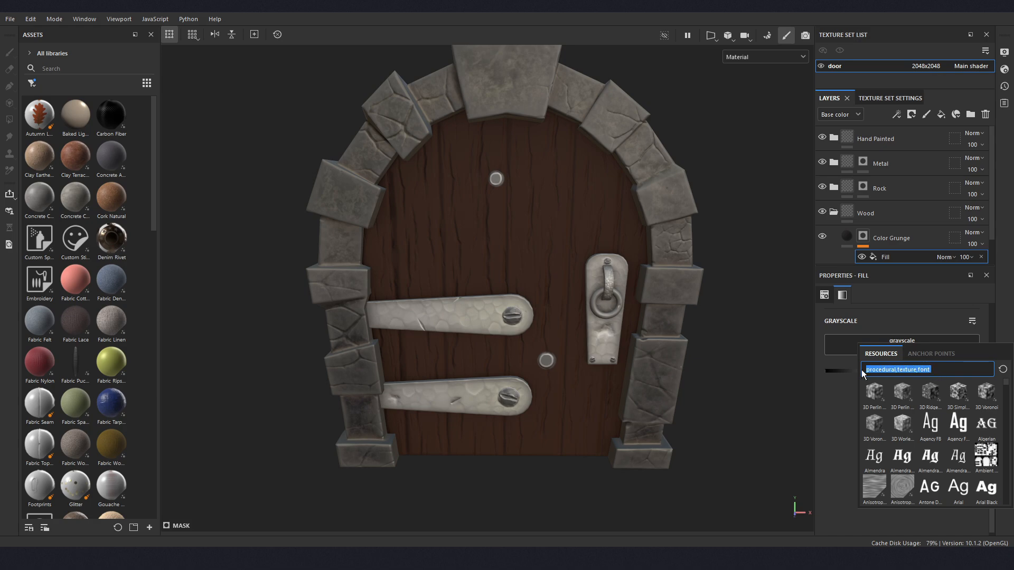
key(BackSpace)
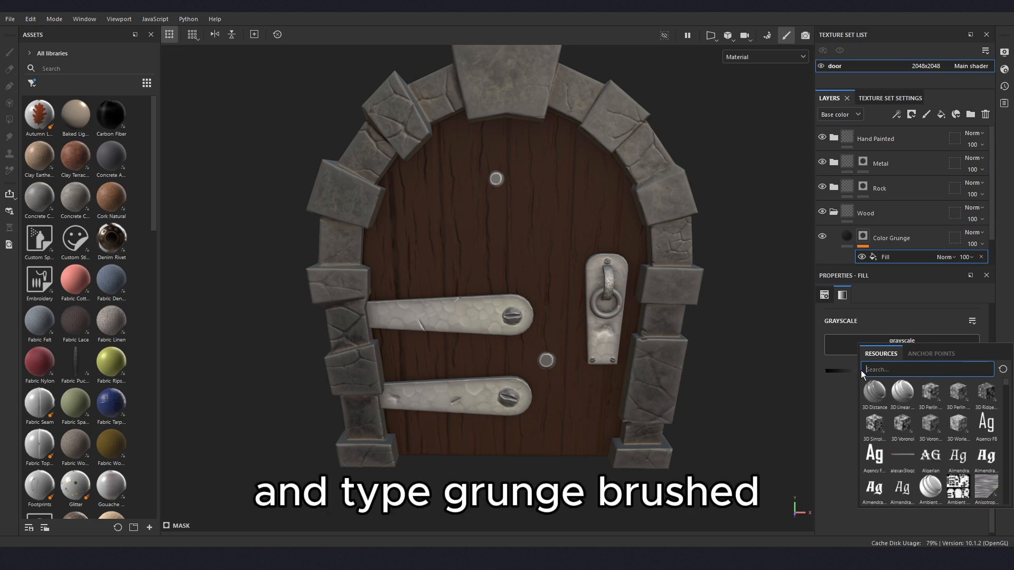
text(grunge )
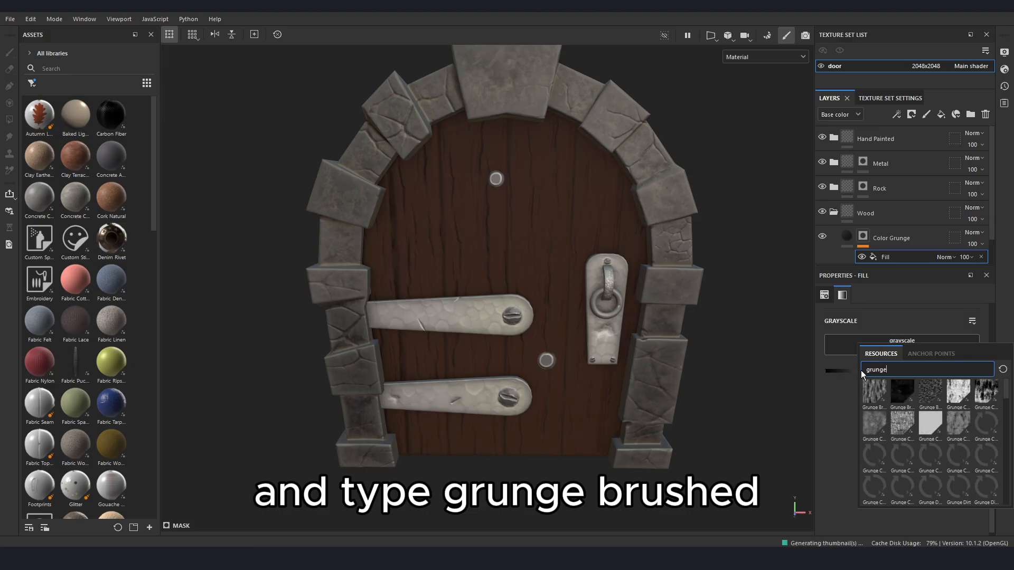
text(brushed)
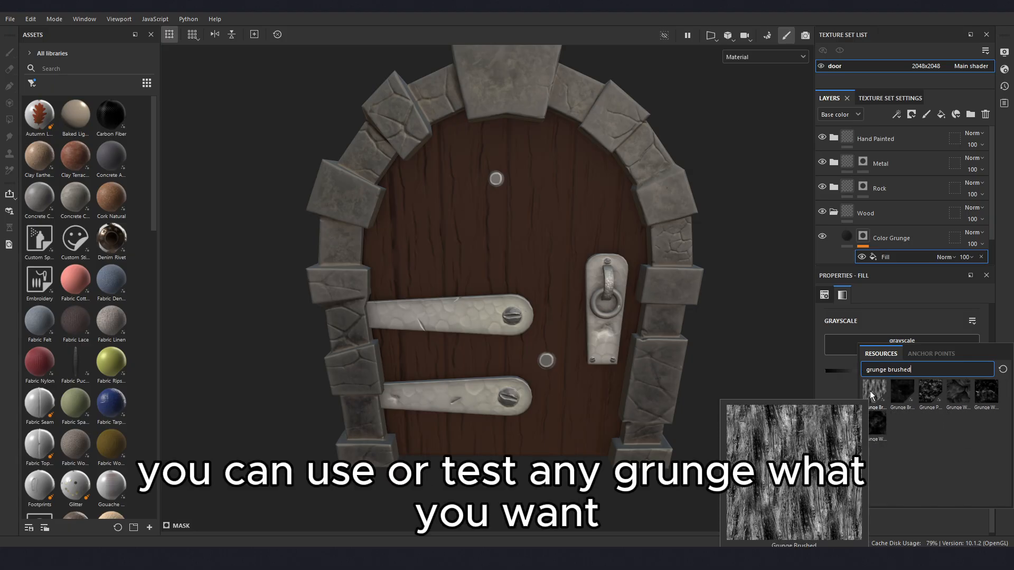
mouse_move(991, 407)
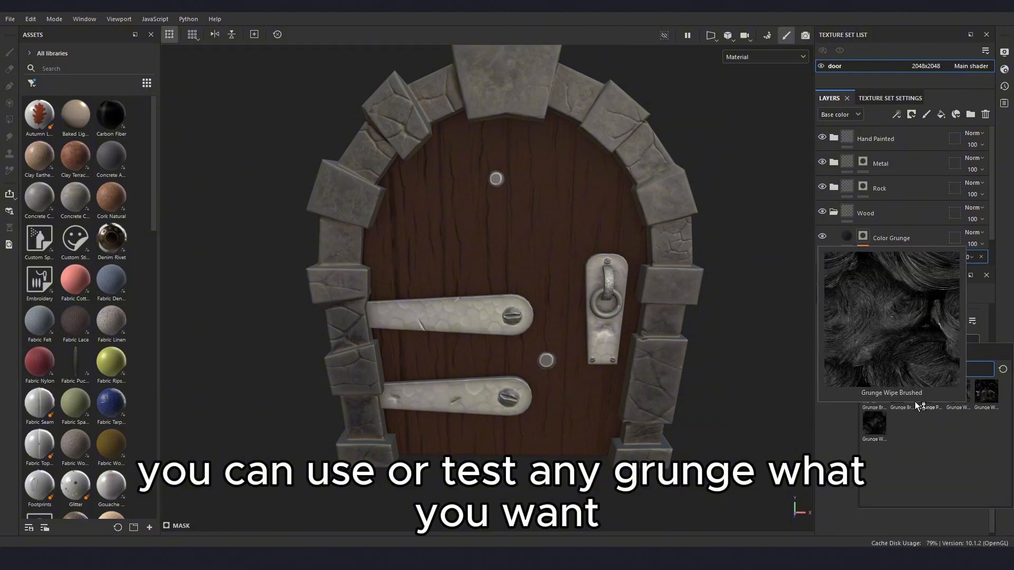
mouse_move(906, 393)
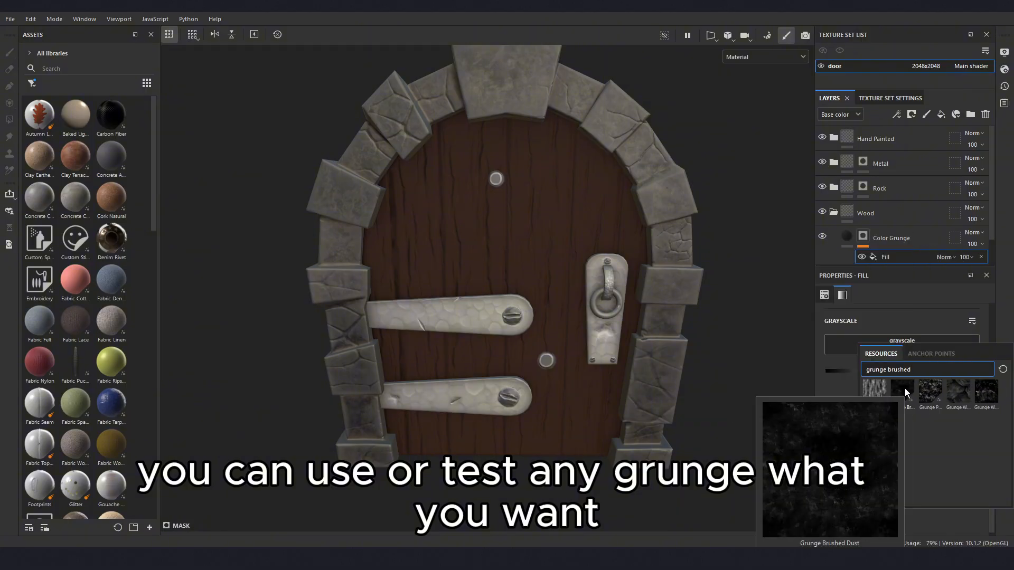
mouse_move(875, 392)
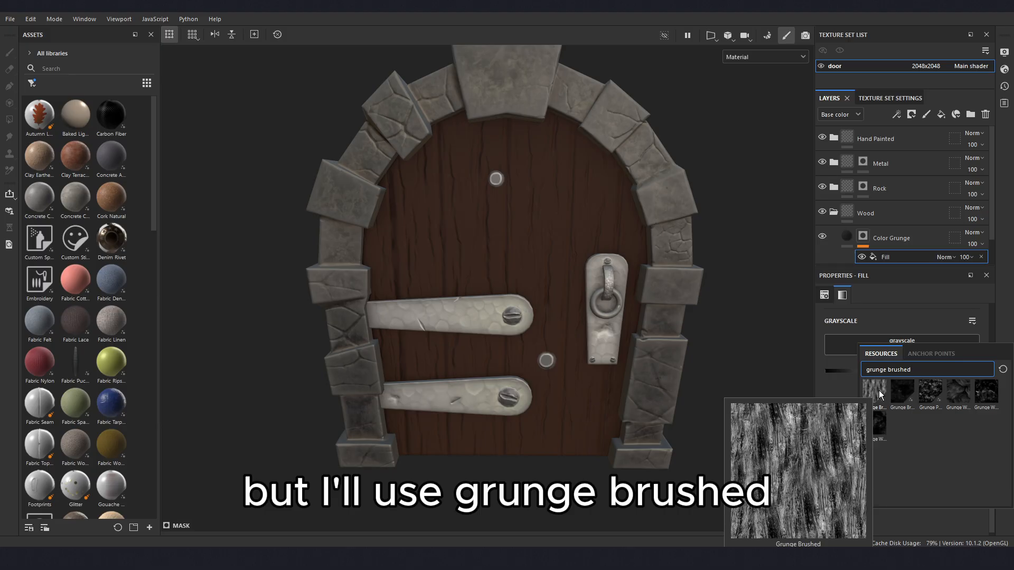
click(878, 393)
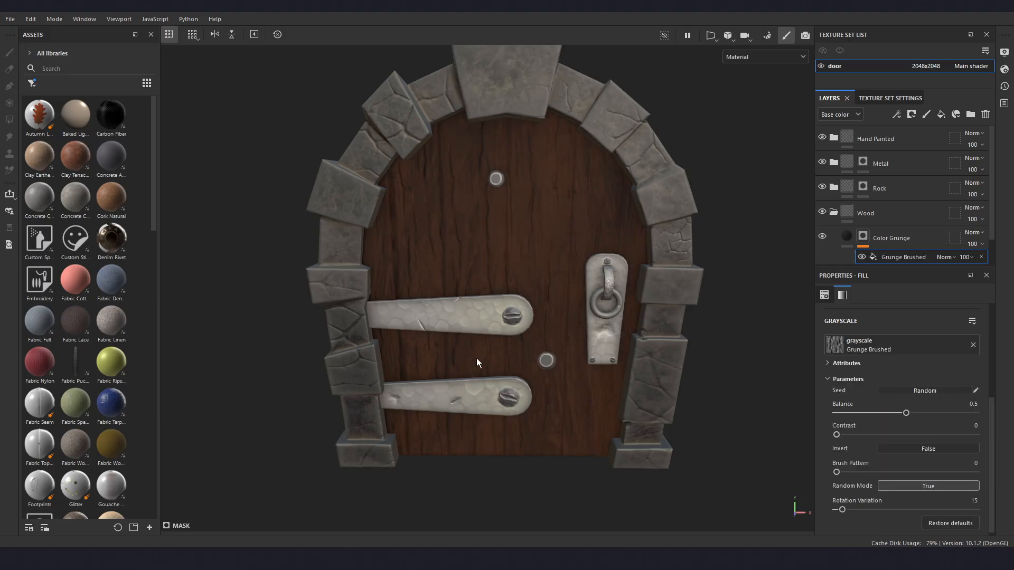
- Set the UV tiling of the Grunge Brushed mask fill to -6
scroll(476, 358, up, 4)
alt+drag(527, 310, 542, 331)
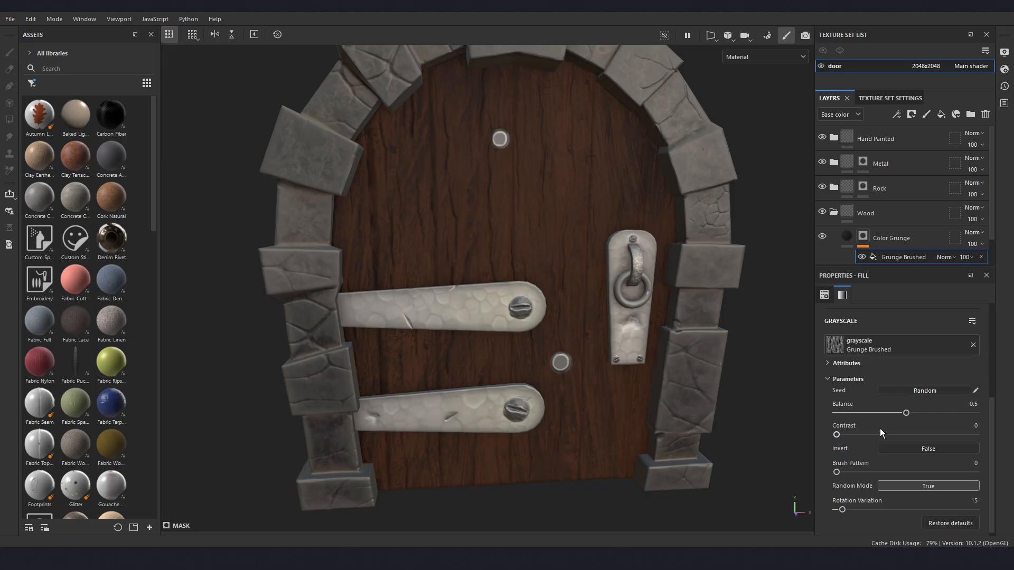
scroll(880, 429, up, 3)
scroll(881, 423, up, 1)
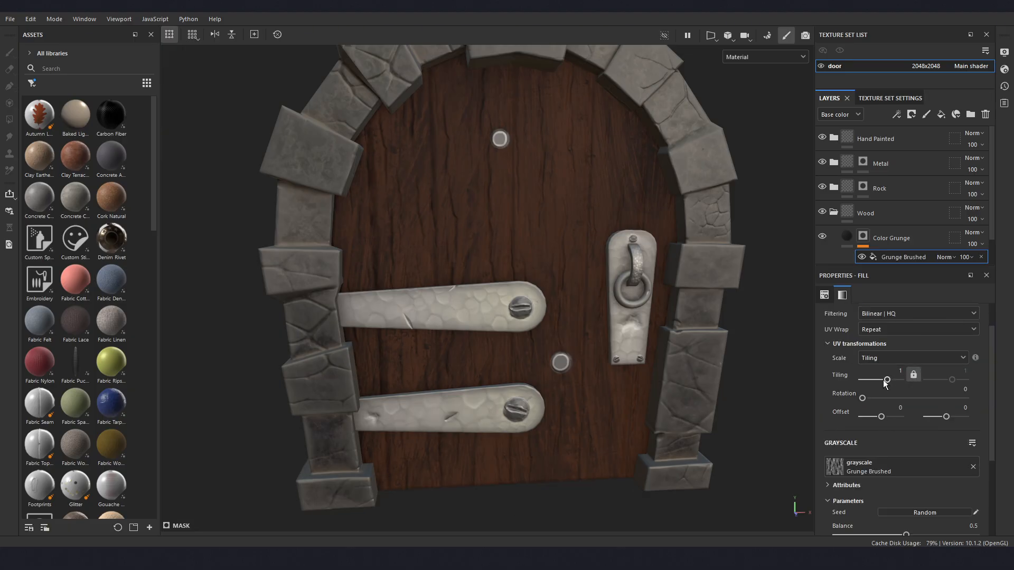
drag(885, 381, 914, 370)
key(BackSpace)
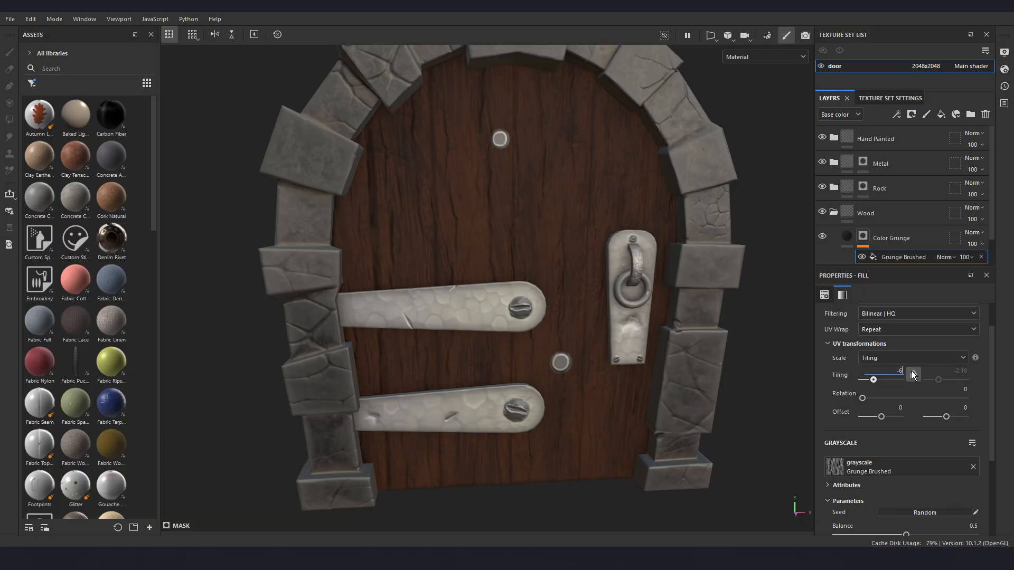
key(Return)
alt+drag(401, 211, 459, 267)
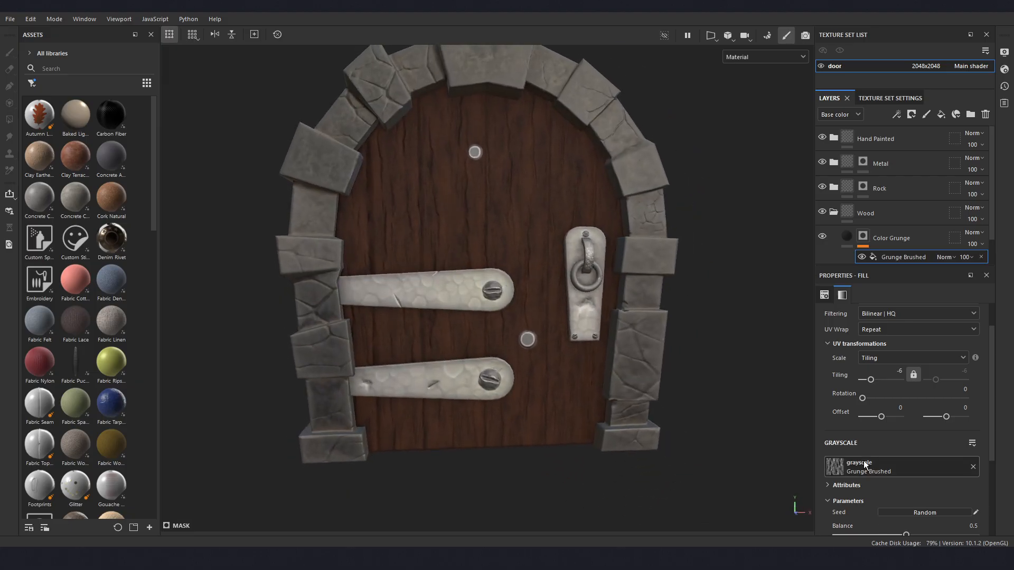
- Try a tiling of -5.3 on the Grunge Brushed mask fill, and return it to -6
scroll(864, 465, up, 2)
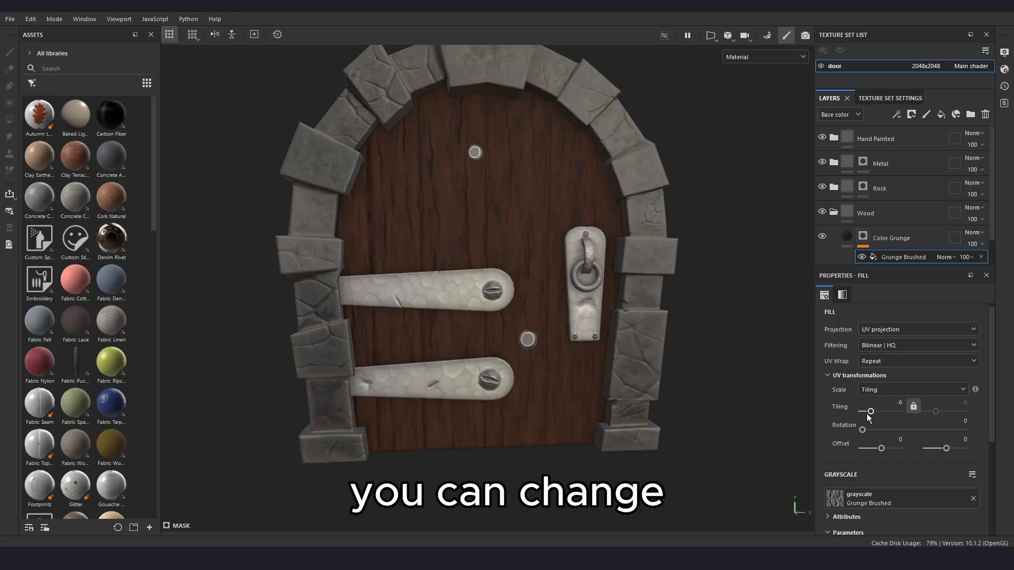
drag(871, 411, 872, 411)
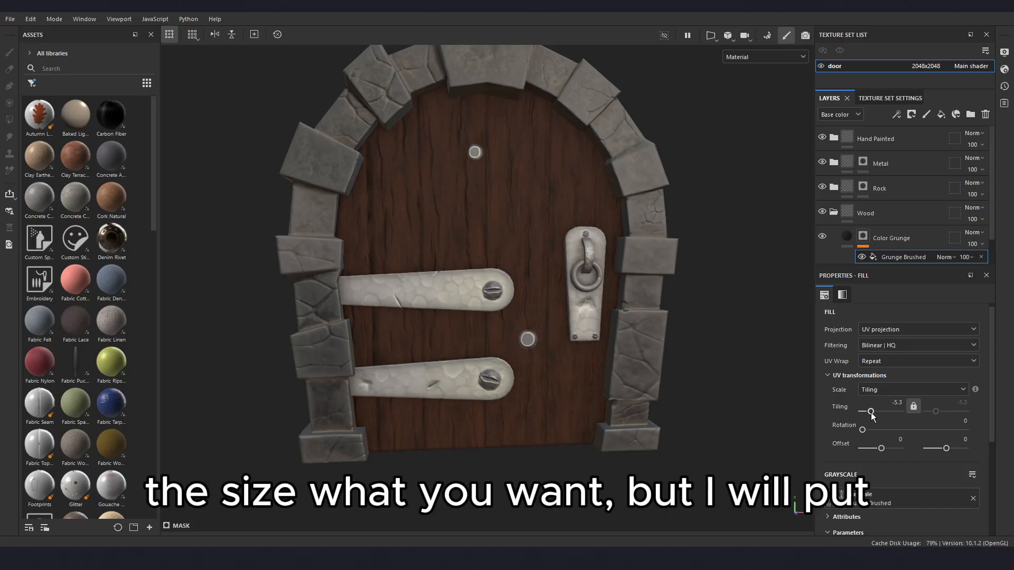
double_click(896, 402)
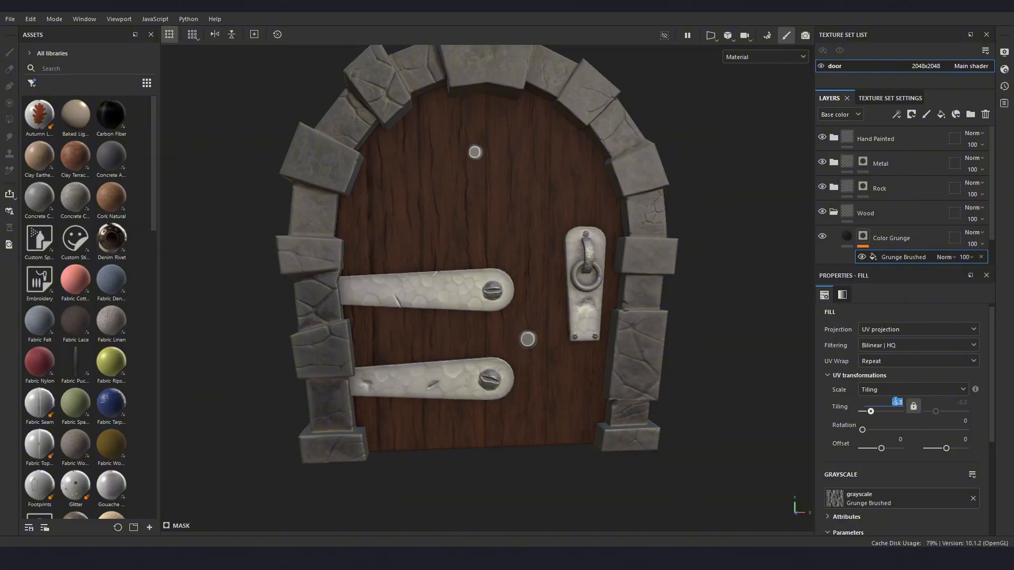
key(BackSpace)
text(-6)
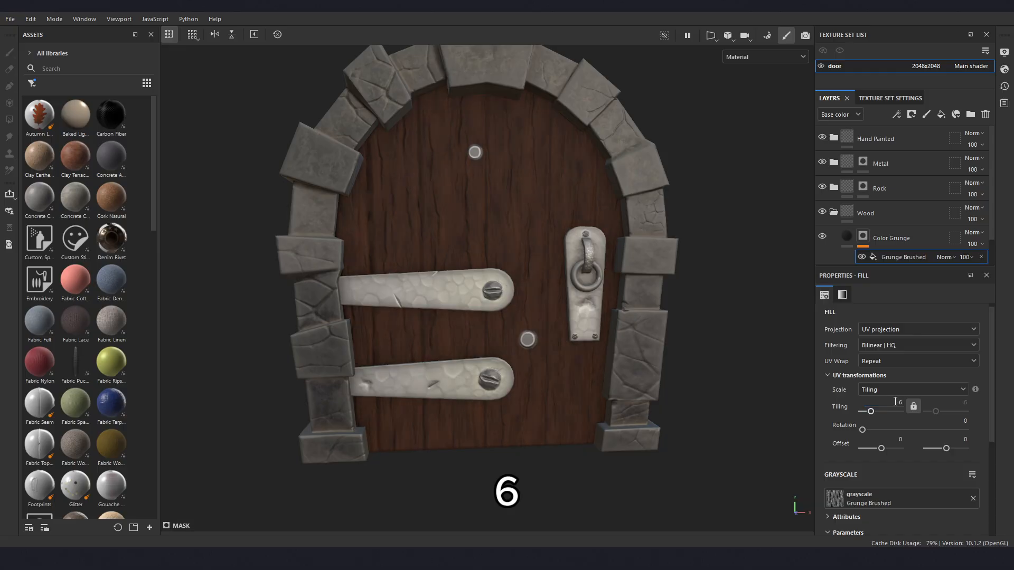
key(Return)
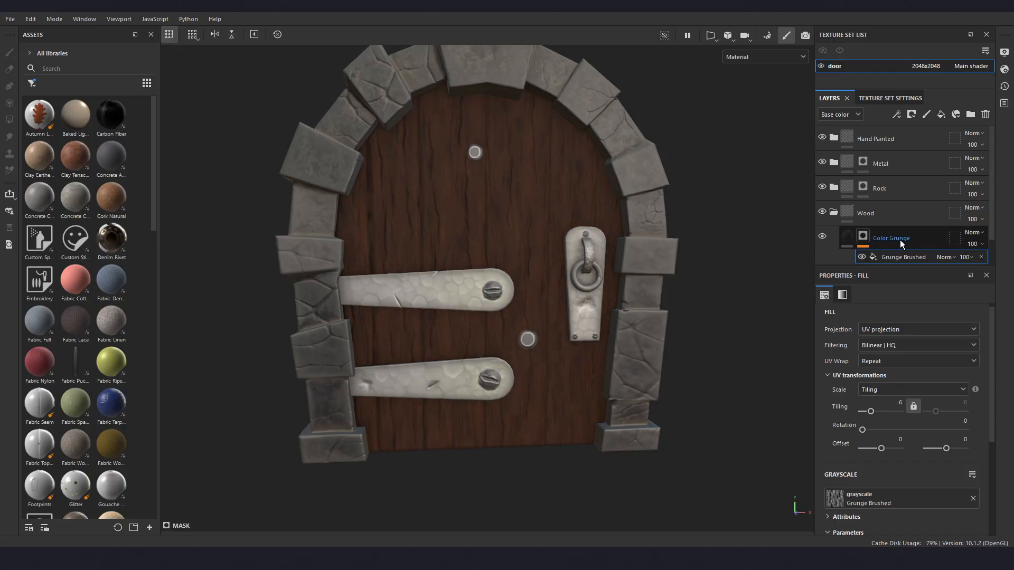
- Add a fill layer directly above Color Grunge in the Wood folder and rename it Color Grunge 2
click(848, 238)
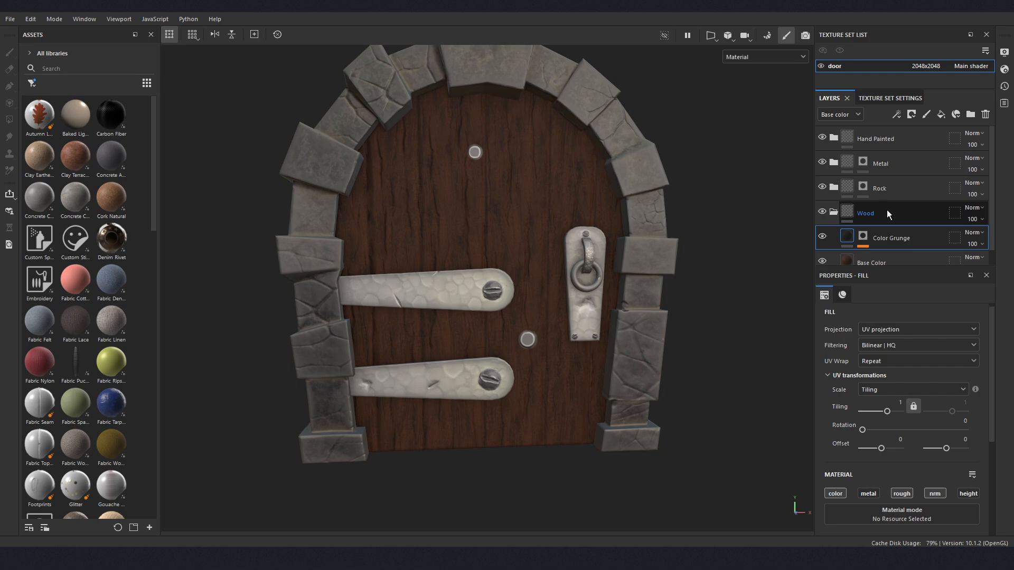
click(939, 115)
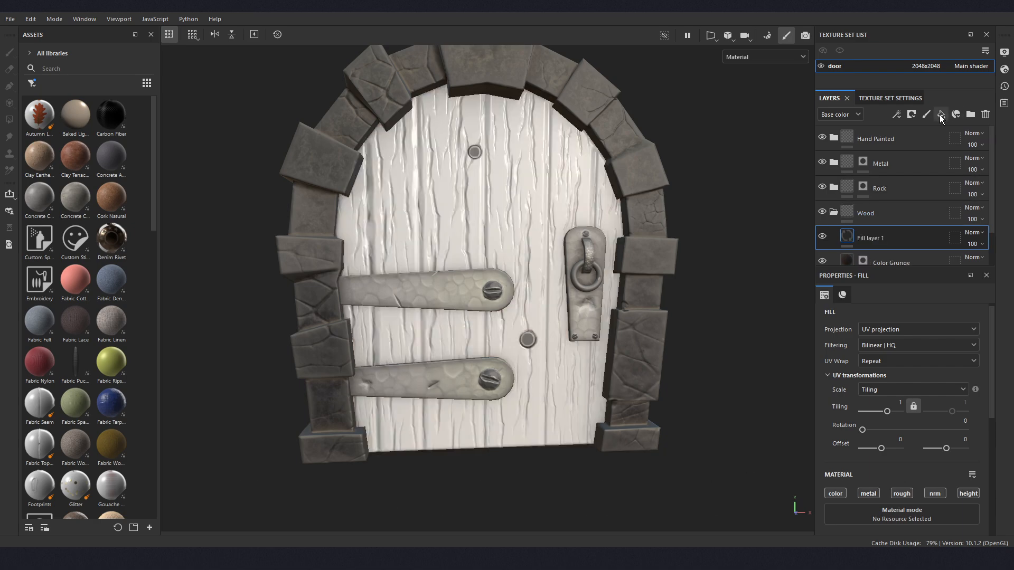
double_click(869, 239)
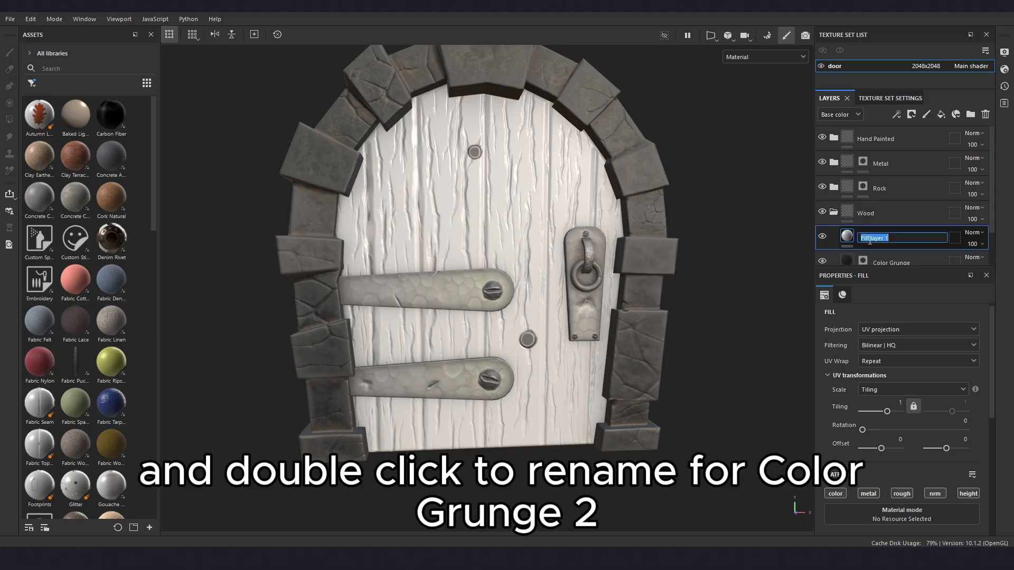
text(Color Grunge 2)
key(Return)
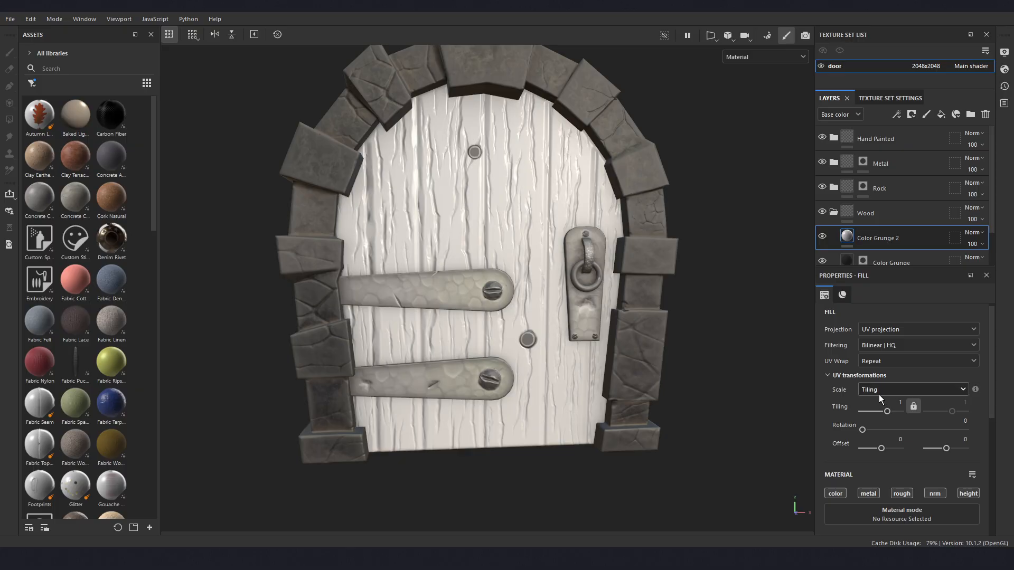
- Disable the metal and height channels of the Color Grunge 2 fill layer
scroll(878, 394, down, 3)
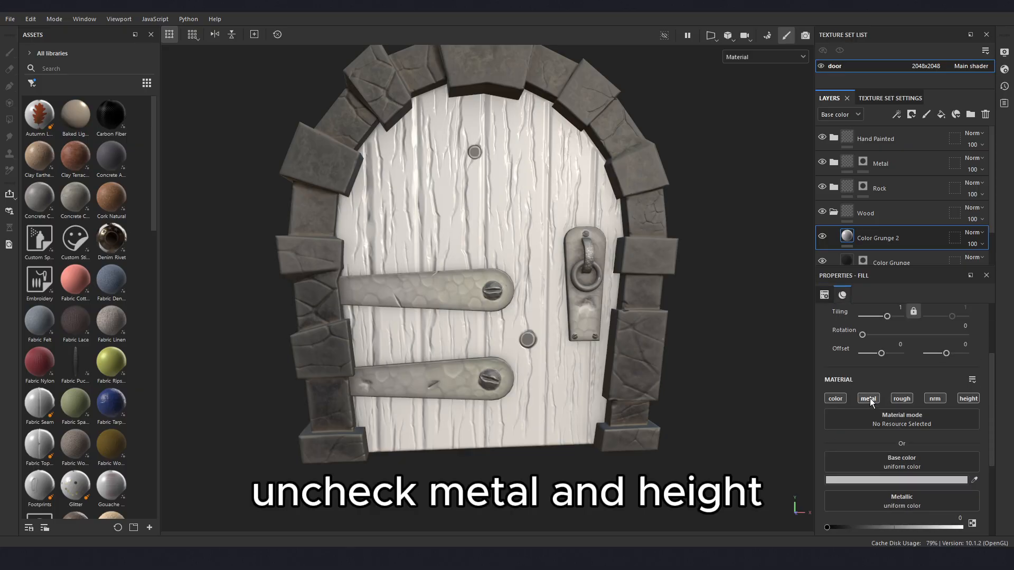
click(868, 398)
click(968, 399)
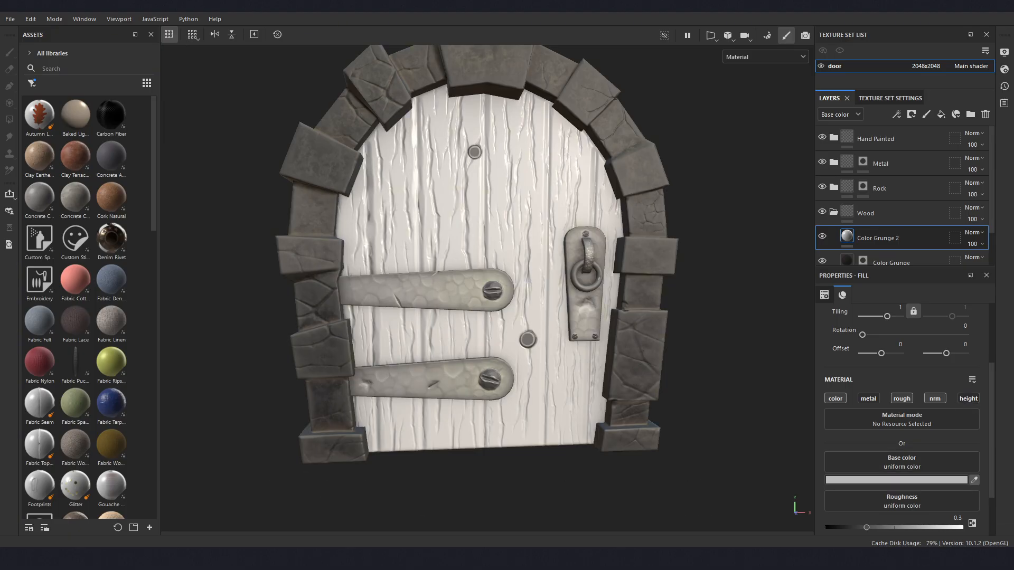
- Sample the very dark brown 180D01 as the base color of Color Grunge 2
click(1010, 336)
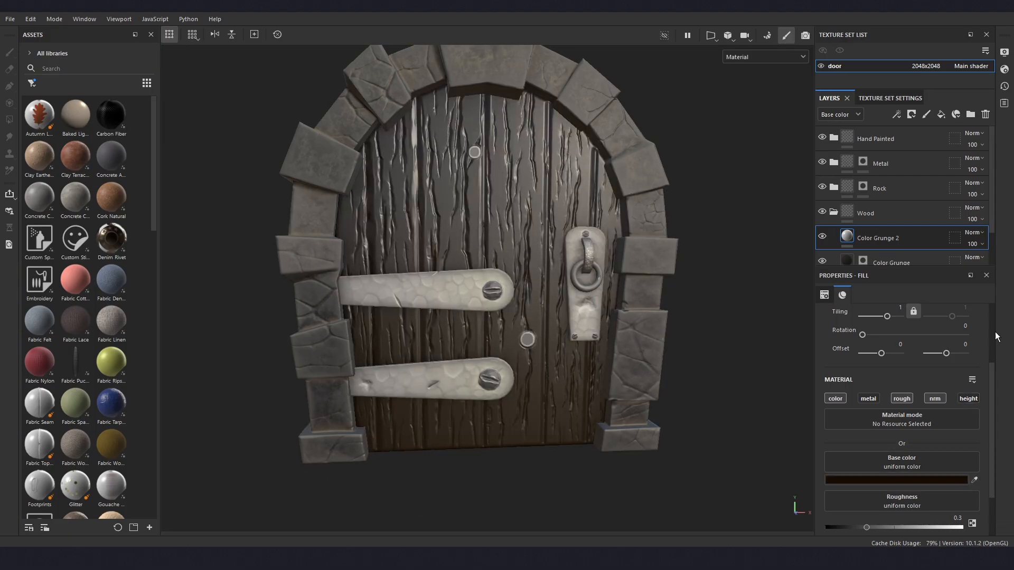
click(860, 480)
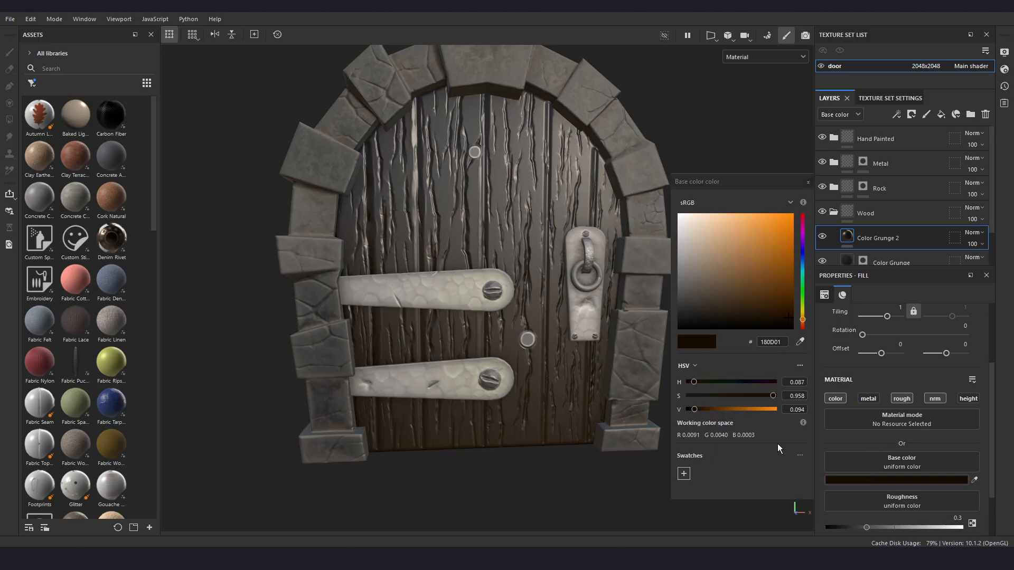
click(808, 183)
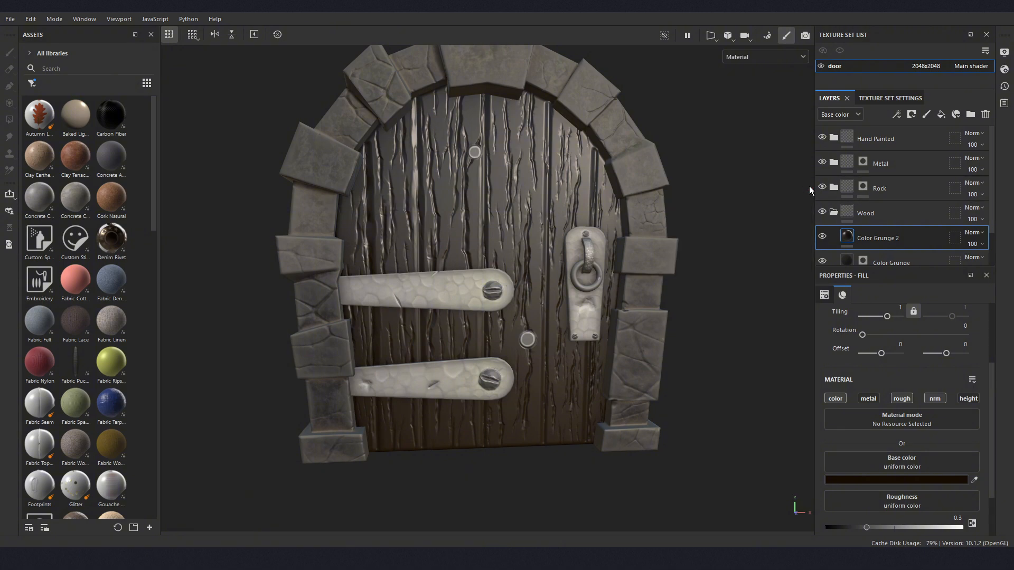
- Set the roughness of the Color Grunge 2 layer to 0.75 and inspect the door's wood surface
scroll(933, 450, down, 2)
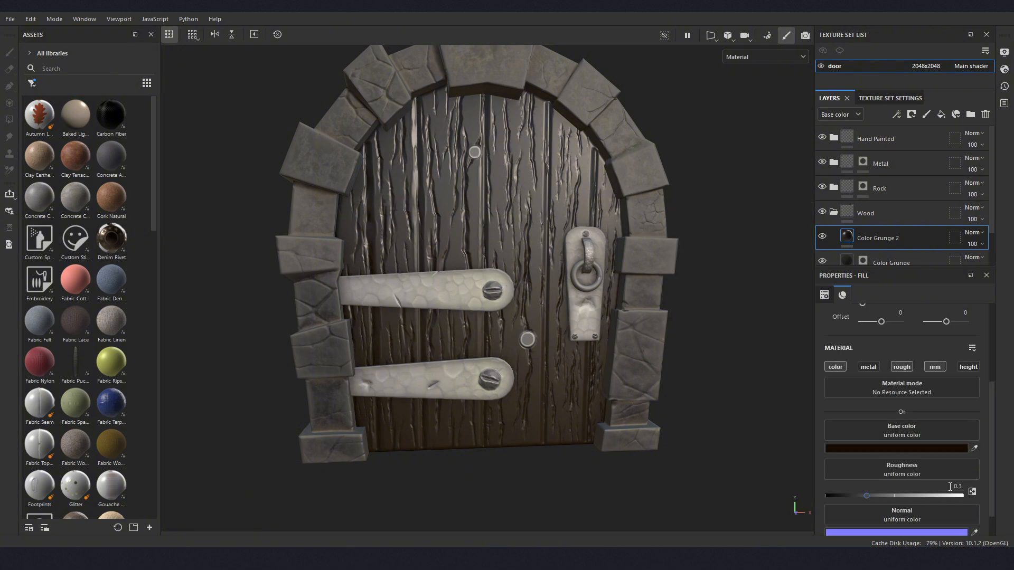
drag(866, 498, 923, 496)
click(953, 485)
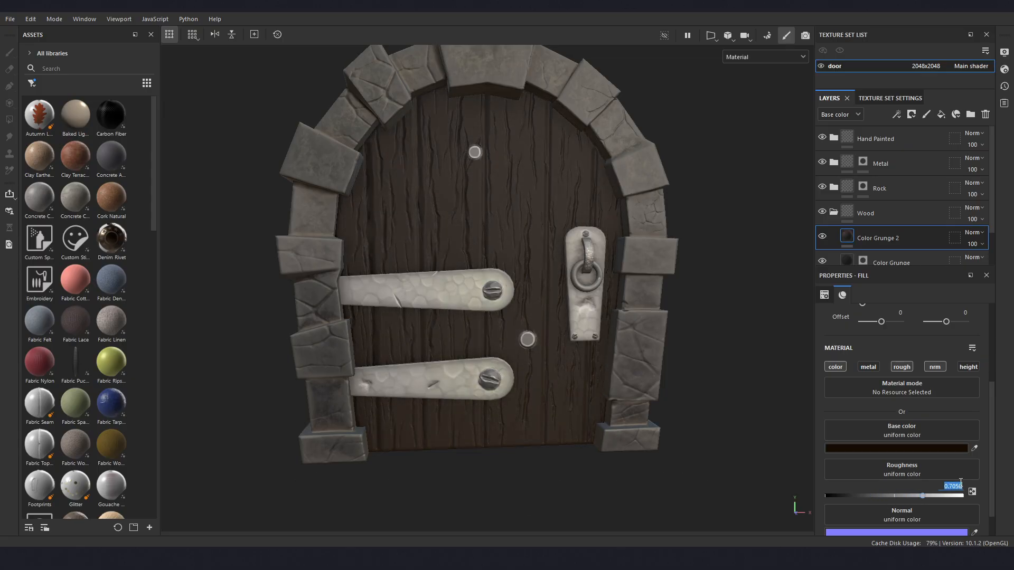
key(BackSpace)
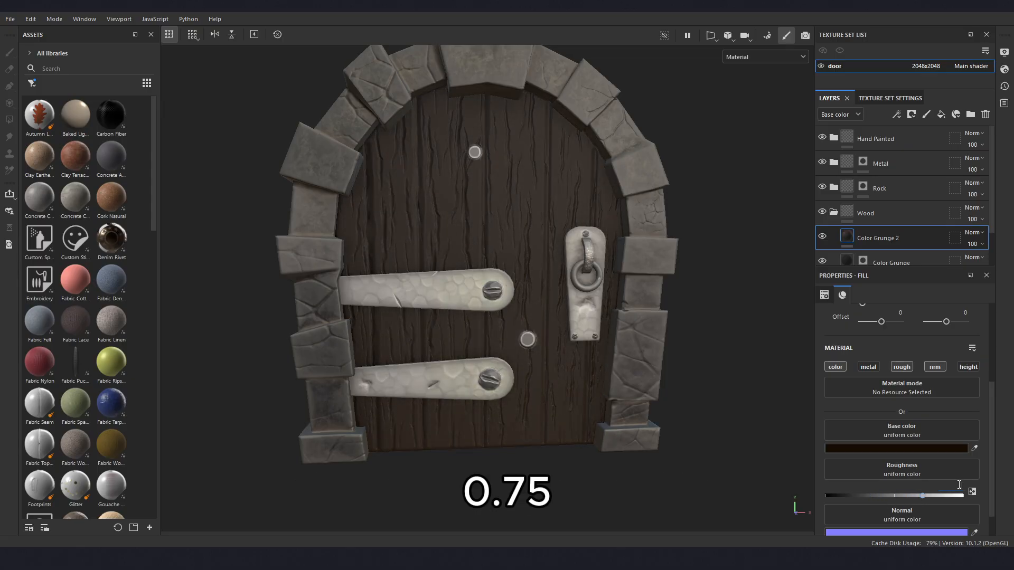
text(0.75)
key(Return)
scroll(447, 368, up, 2)
alt+drag(447, 368, 473, 318)
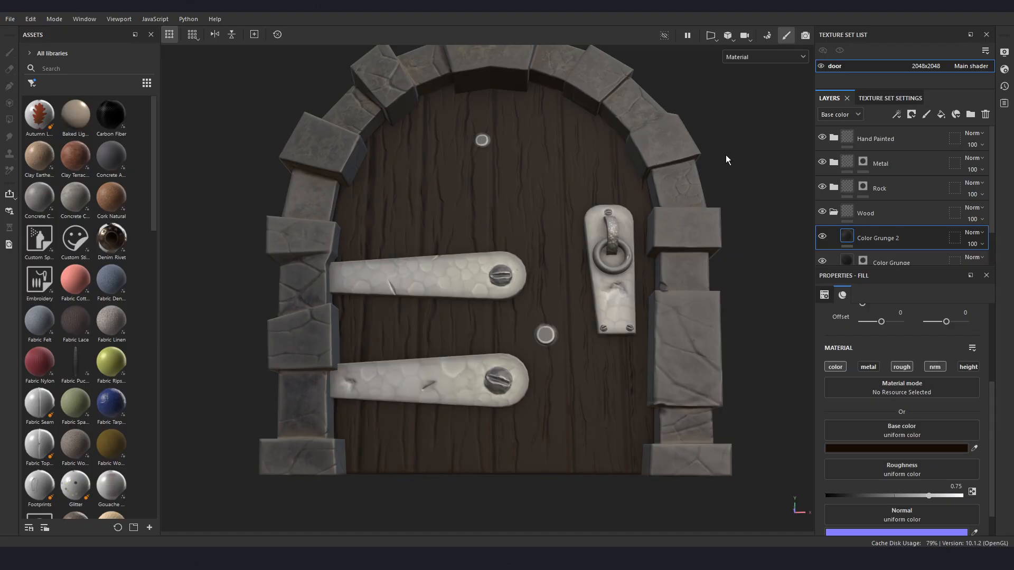
mouse_move(559, 310)
alt+mouse_down()
mouse_move(582, 313)
mouse_move(569, 325)
alt+mouse_up()
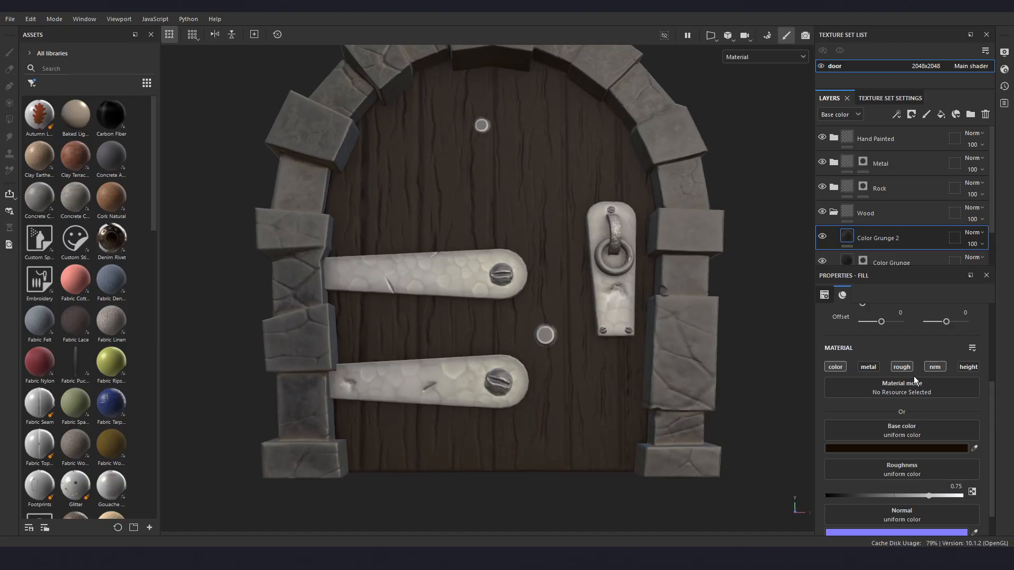
- Add a black mask to the Color Grunge 2 layer and add a fill effect to that mask
right_click(869, 236)
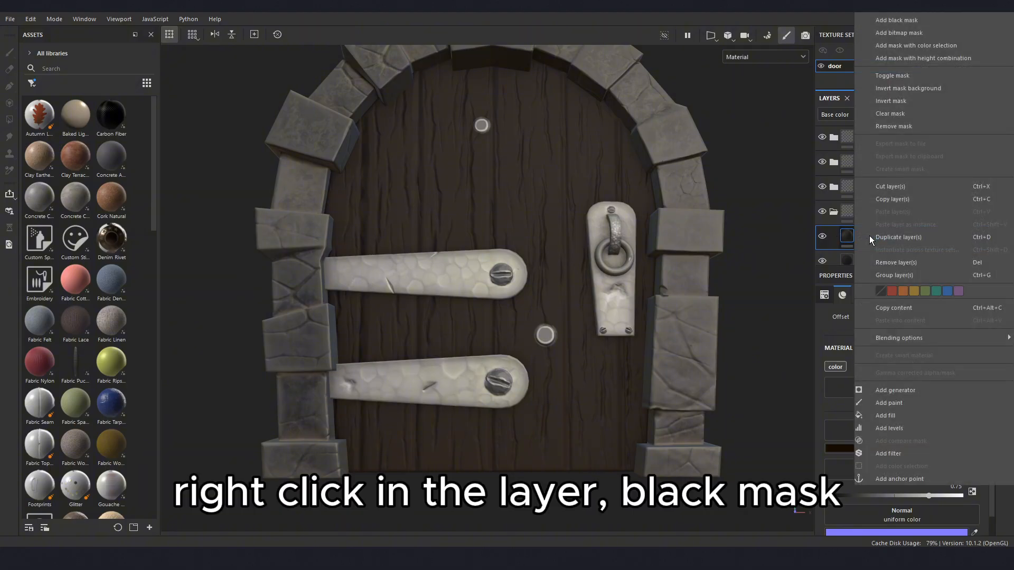
click(904, 20)
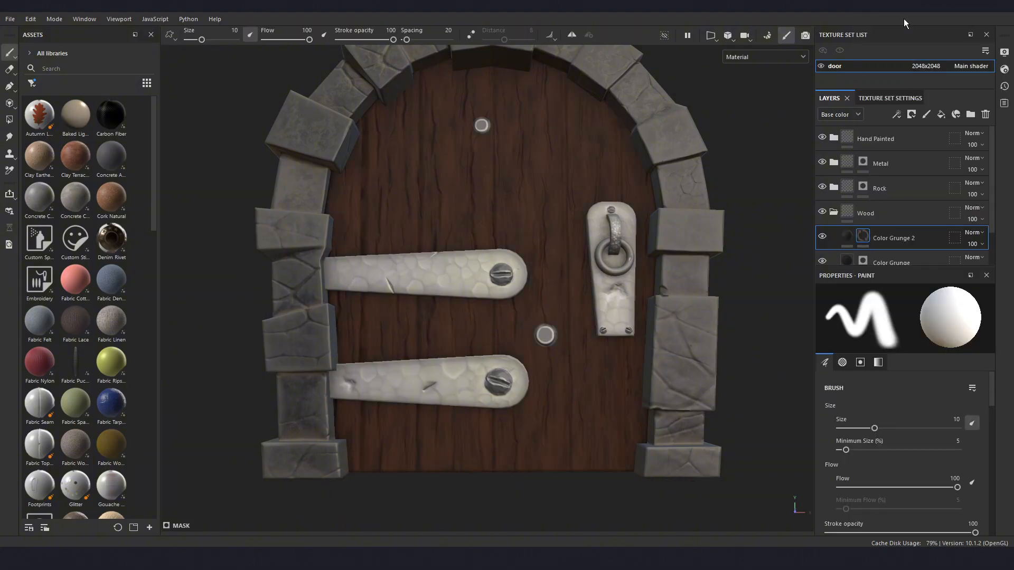
right_click(865, 238)
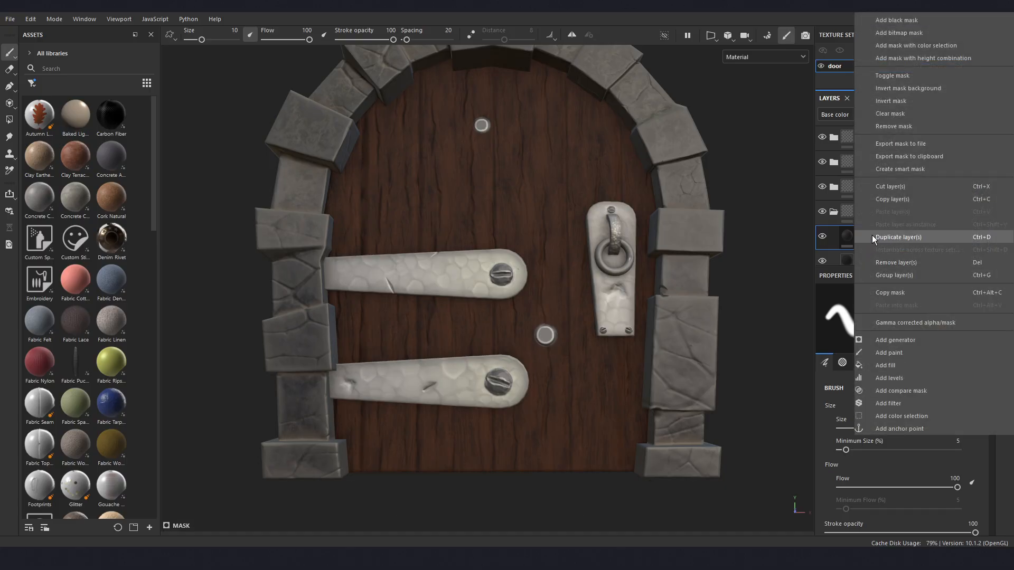
click(899, 364)
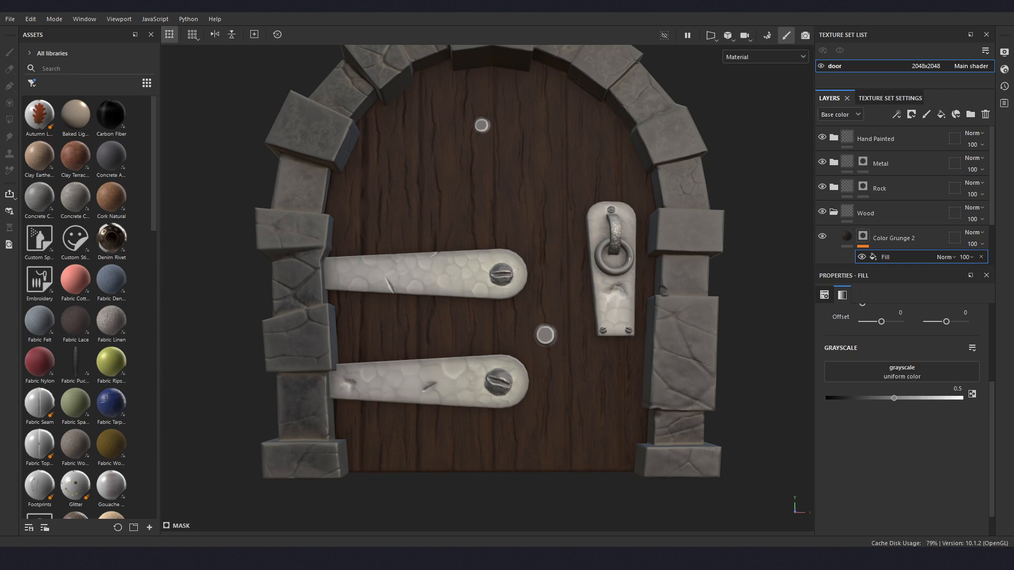
- Search the resources for grunge map 005 and assign Grunge Map 005 as the grayscale of the mask's fill
click(879, 379)
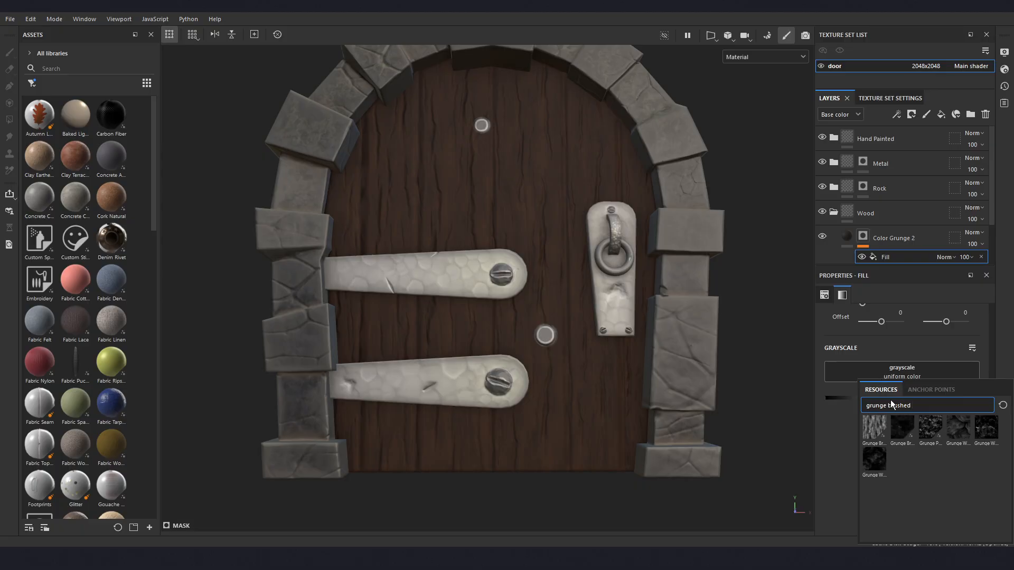
drag(876, 404, 864, 406)
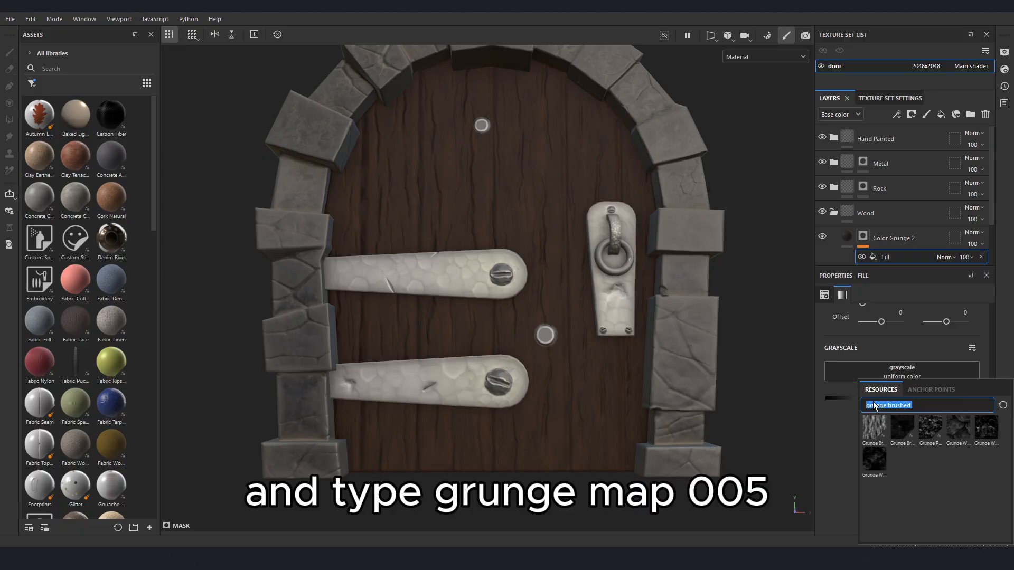
text(grunge map)
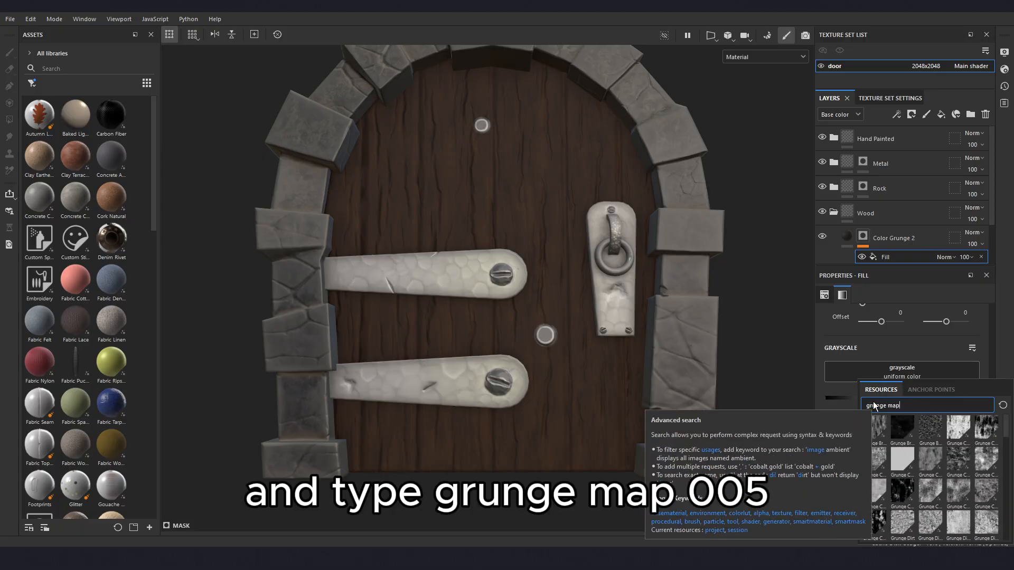
text( 005)
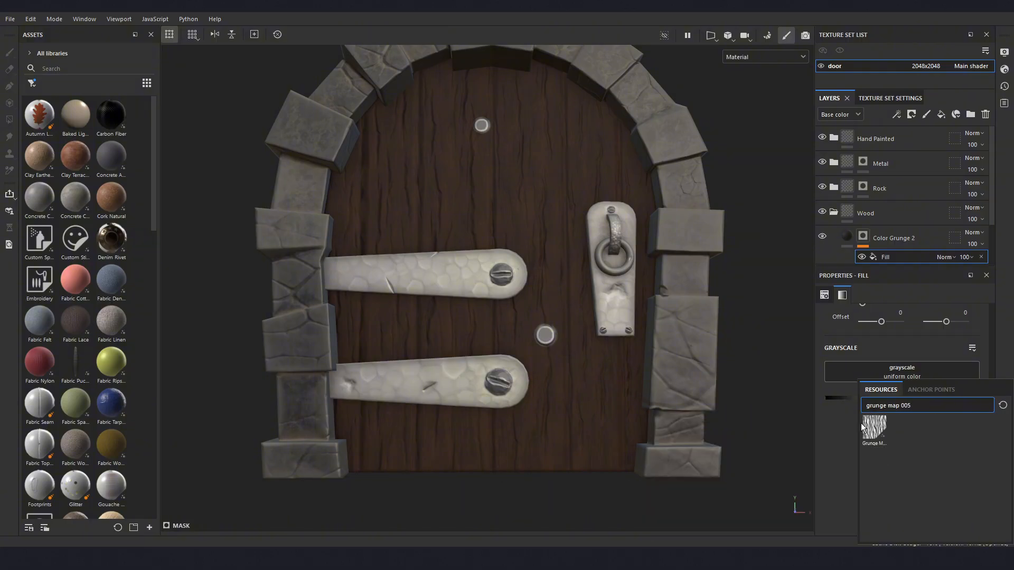
click(870, 430)
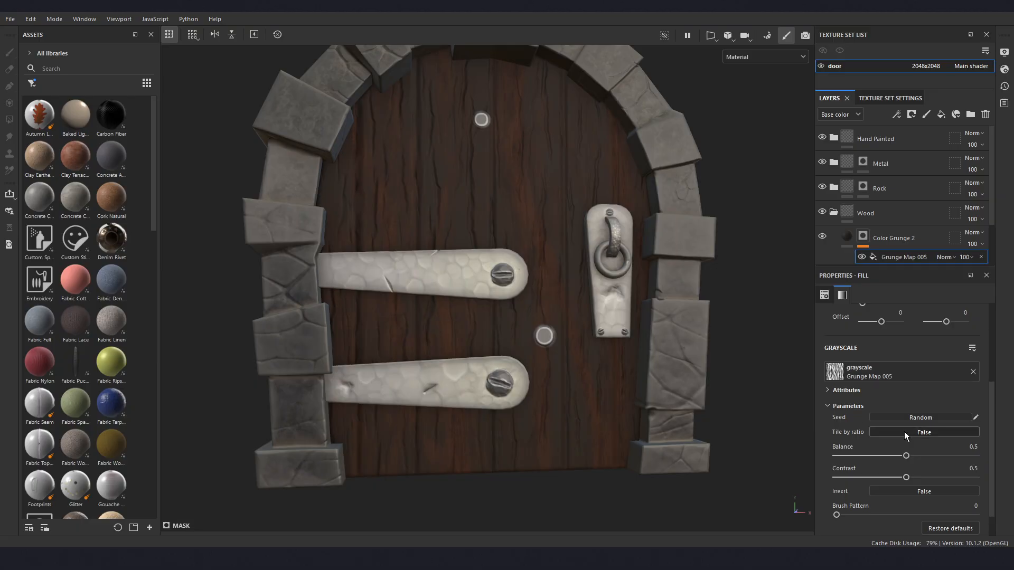
- Set the tiling of the Grunge Map 005 mask fill to about 6.5 and check it on the door
scroll(911, 423, up, 1)
scroll(911, 422, up, 1)
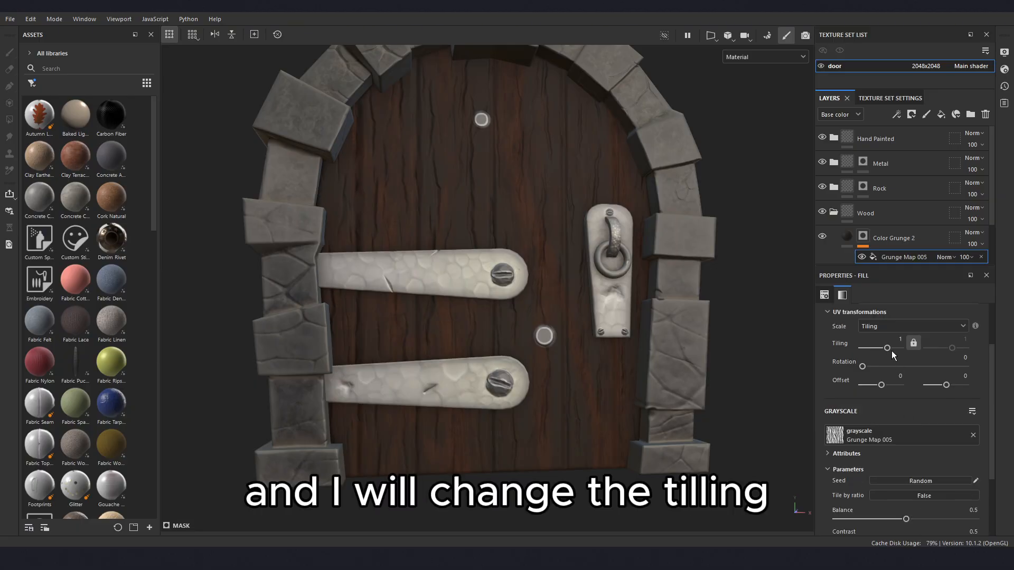
drag(886, 349, 899, 339)
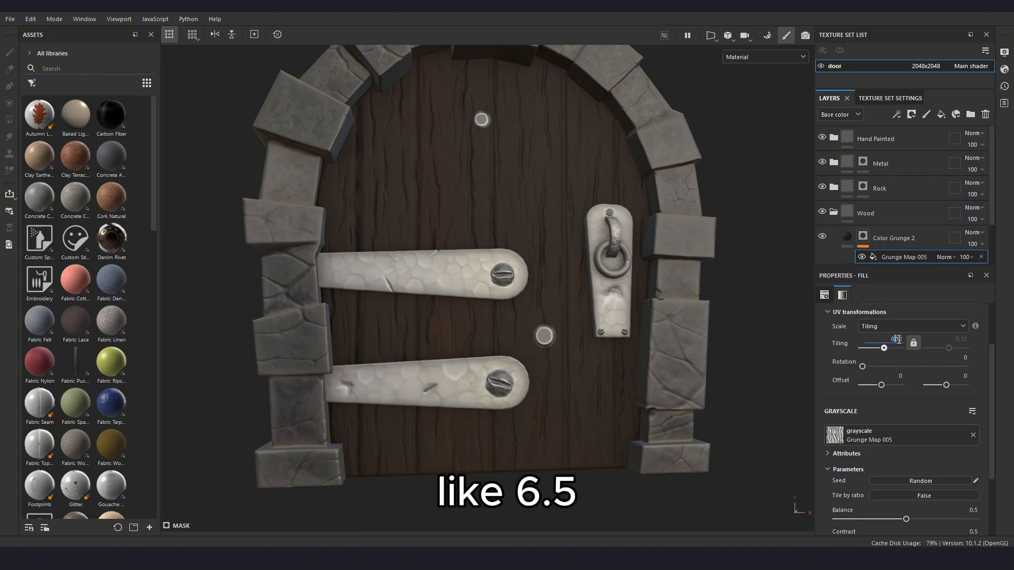
text(6.5)
key(Return)
alt+drag(548, 290, 536, 338)
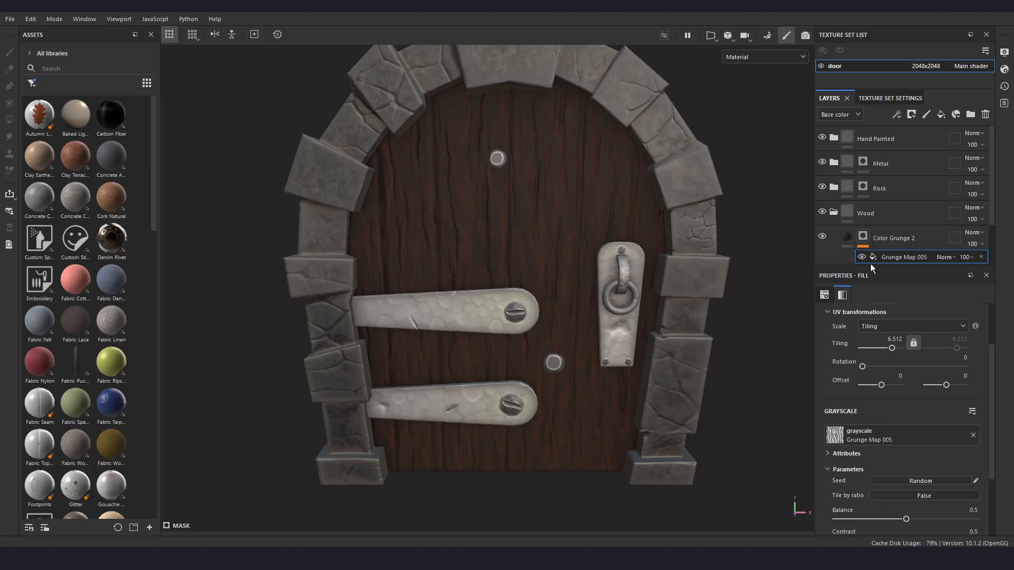
- Add a fill layer directly above Color Grunge 2 in the Wood folder and rename it Ambient Occlusion
drag(872, 265, 872, 278)
click(852, 238)
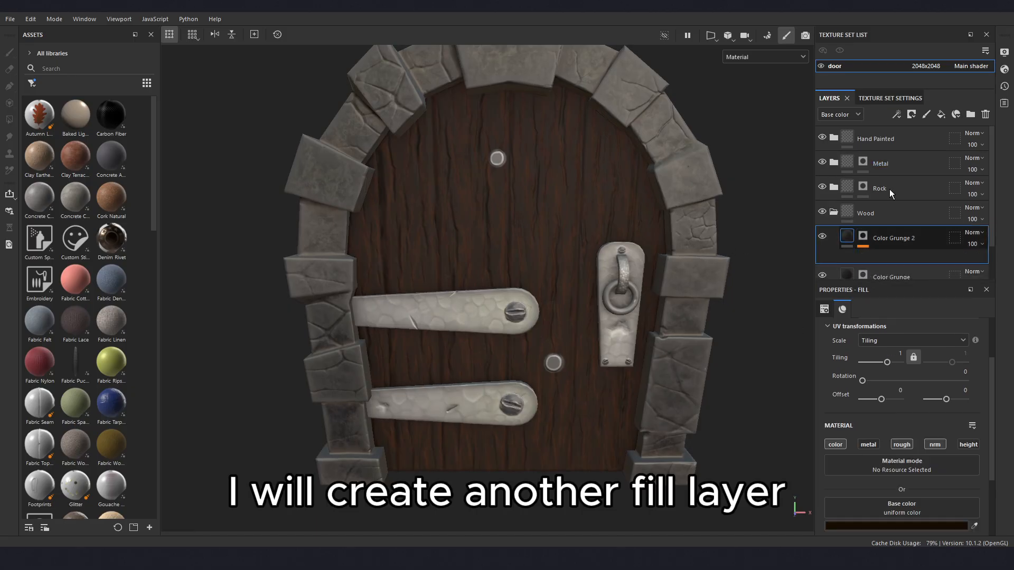
click(939, 117)
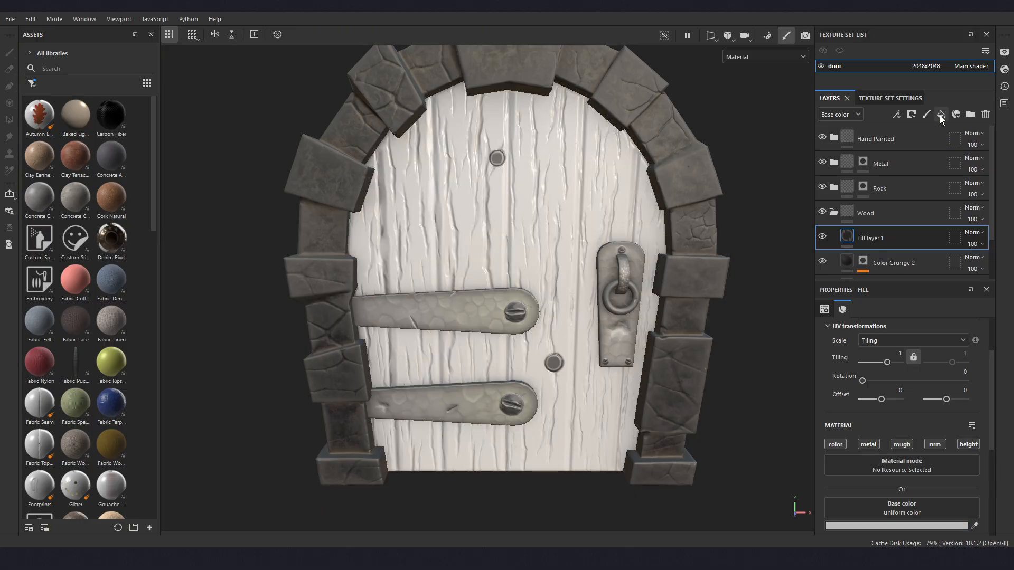
double_click(875, 238)
text(A)
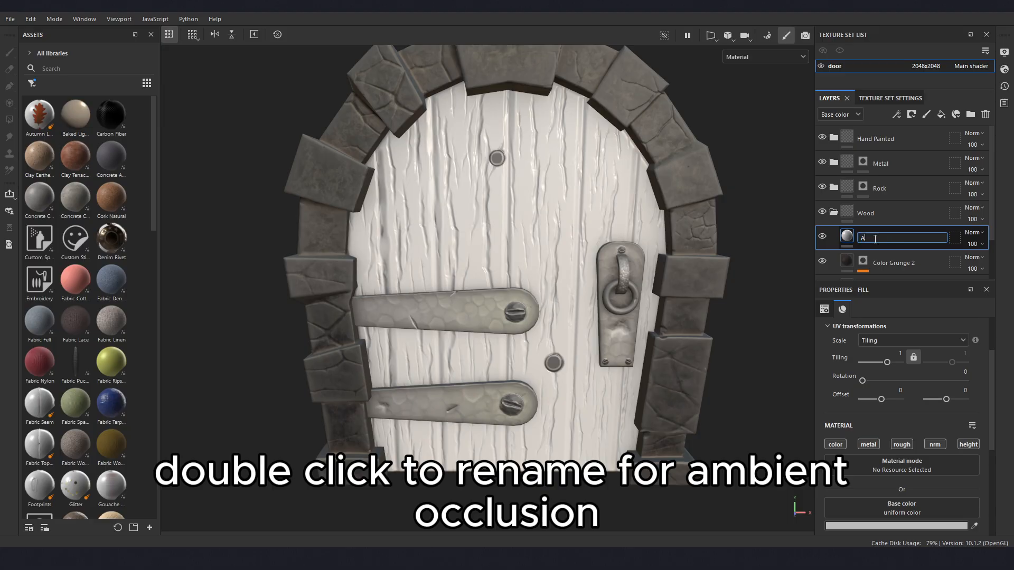
text(mbient O)
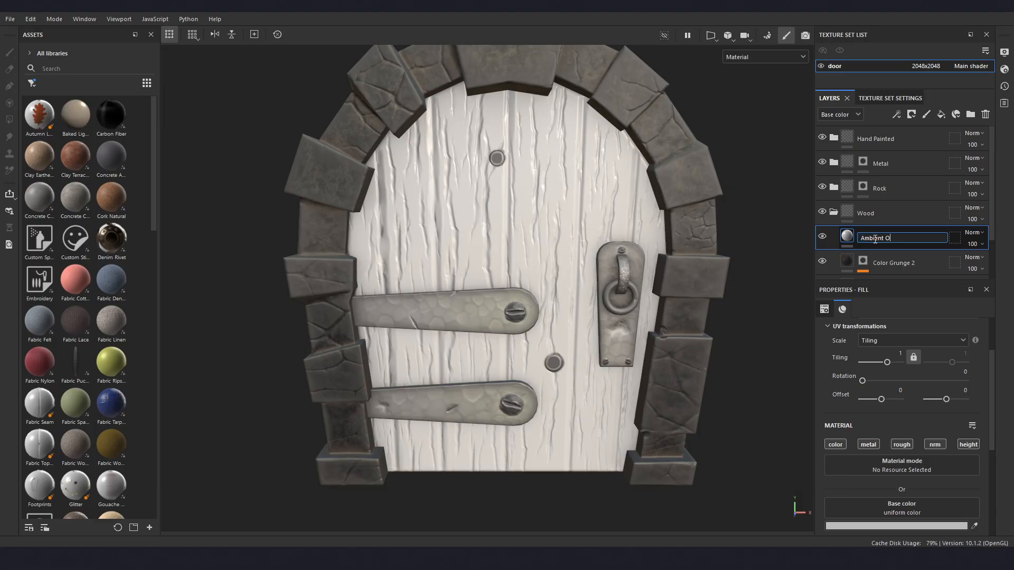
text(cclusion)
key(Return)
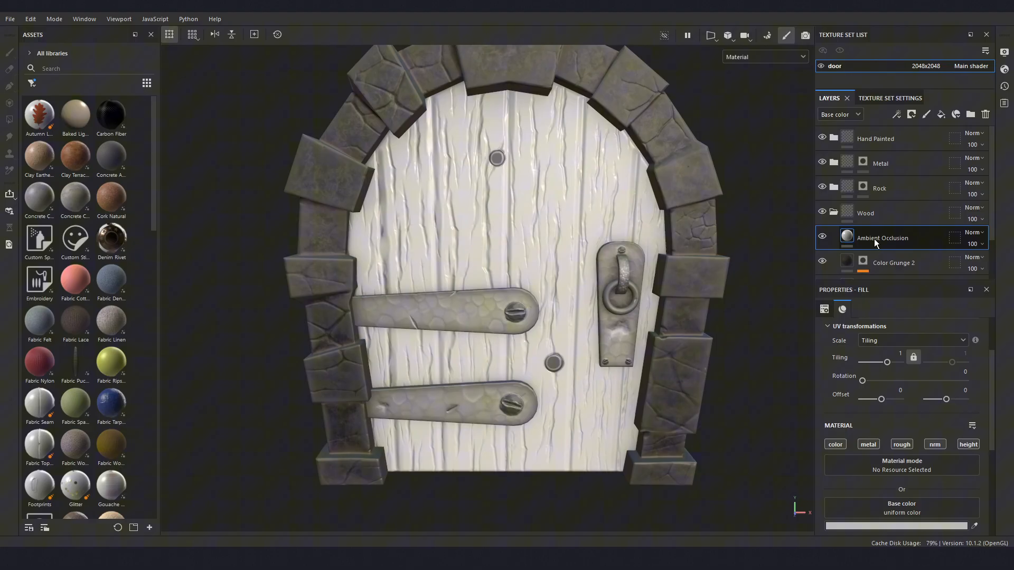
- Change the base color blending mode of the Ambient Occlusion layer to Multiply
click(979, 233)
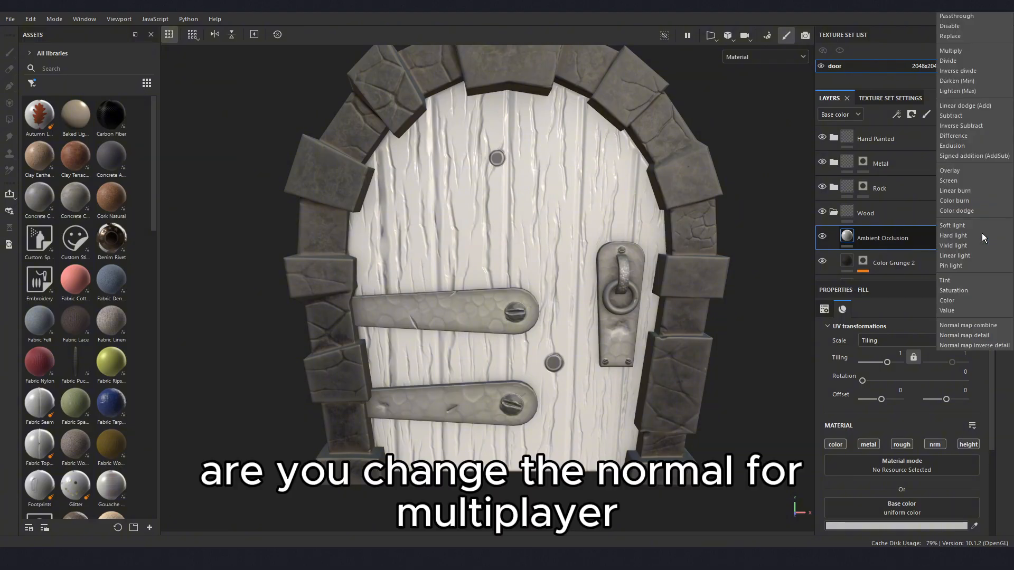
click(958, 49)
alt+drag(656, 330, 577, 366)
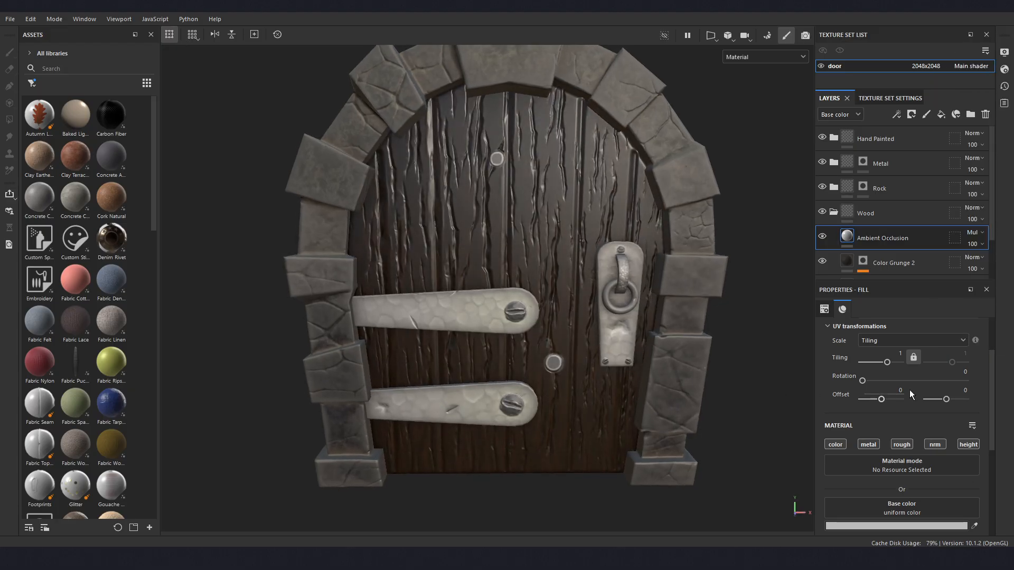
- Disable the metal, normal and height channels of the Ambient Occlusion fill layer
click(868, 445)
click(933, 446)
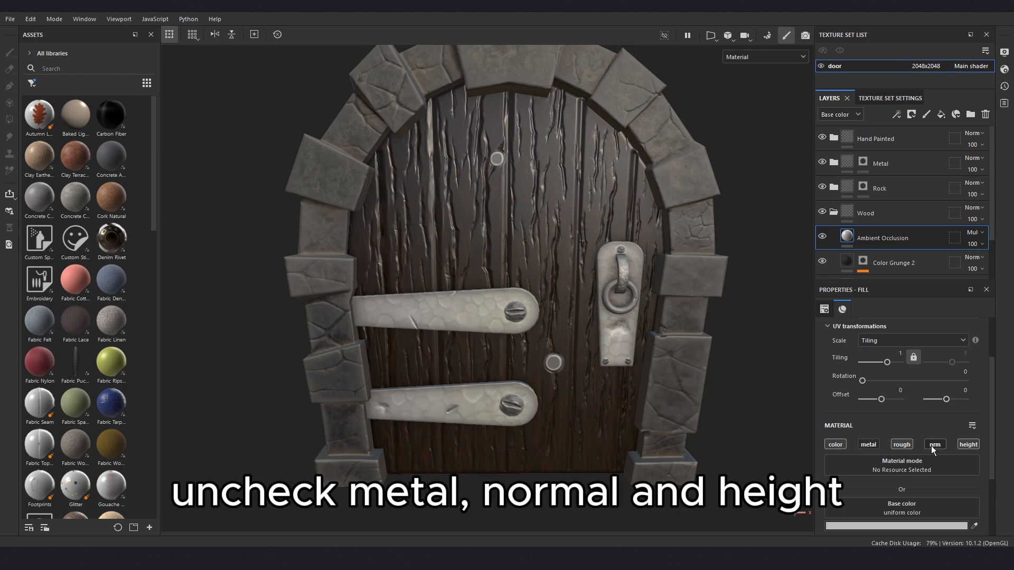
click(967, 444)
- Sample the dark violet 170144 as the base color of the Ambient Occlusion layer and raise its roughness to about 0.84
scroll(968, 433, down, 3)
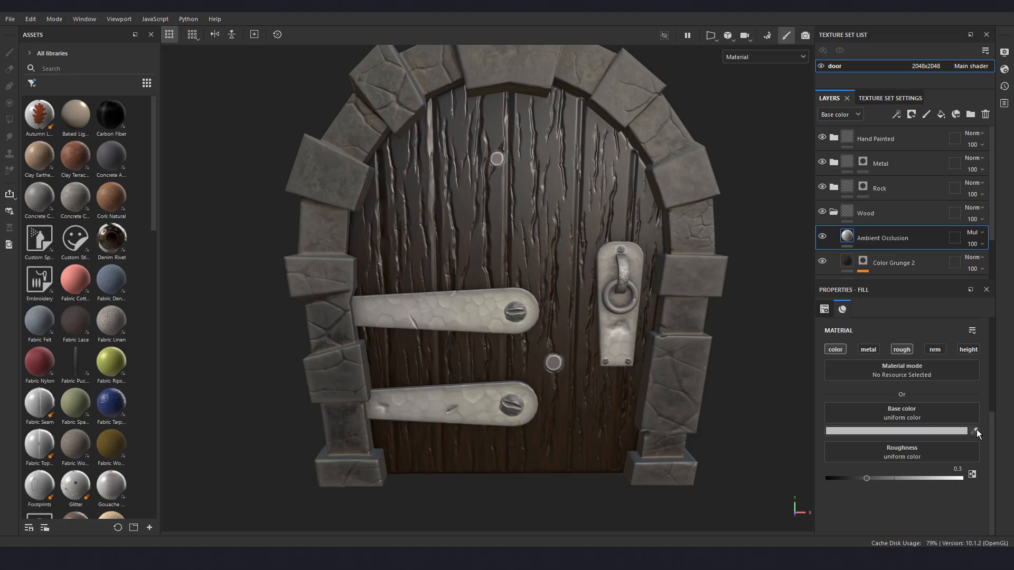
click(974, 431)
click(419, 434)
click(883, 426)
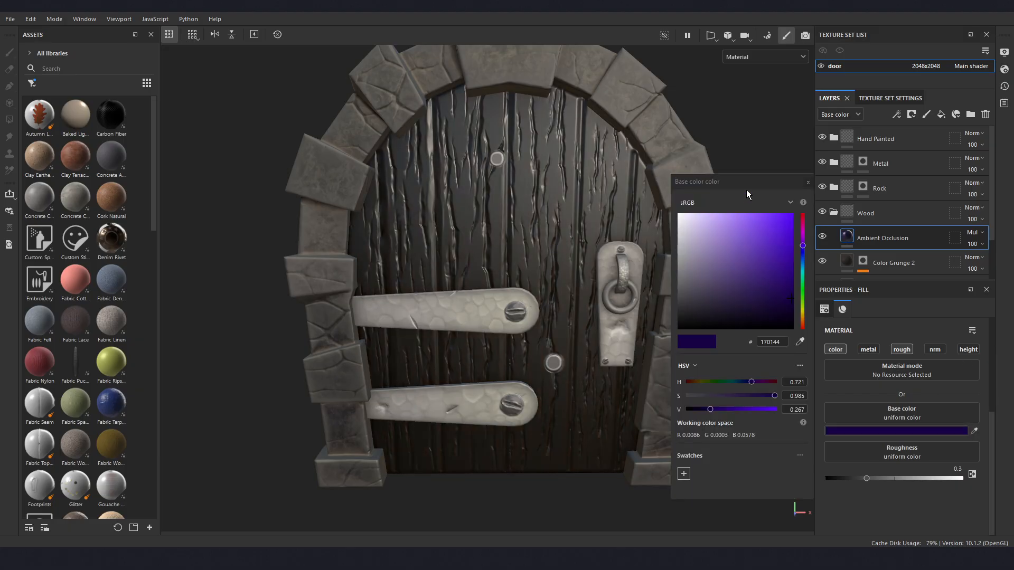
drag(746, 189, 732, 188)
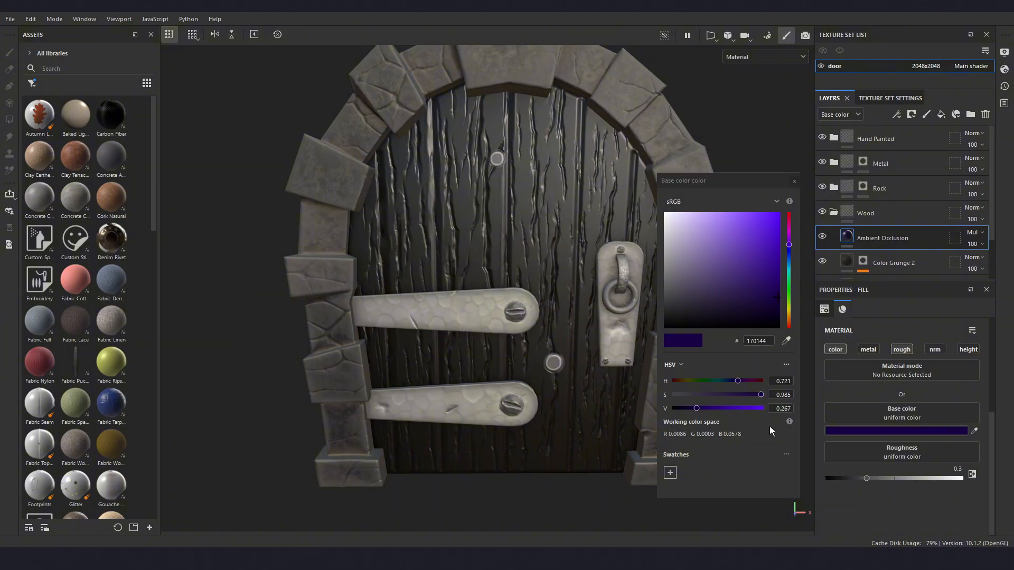
click(795, 182)
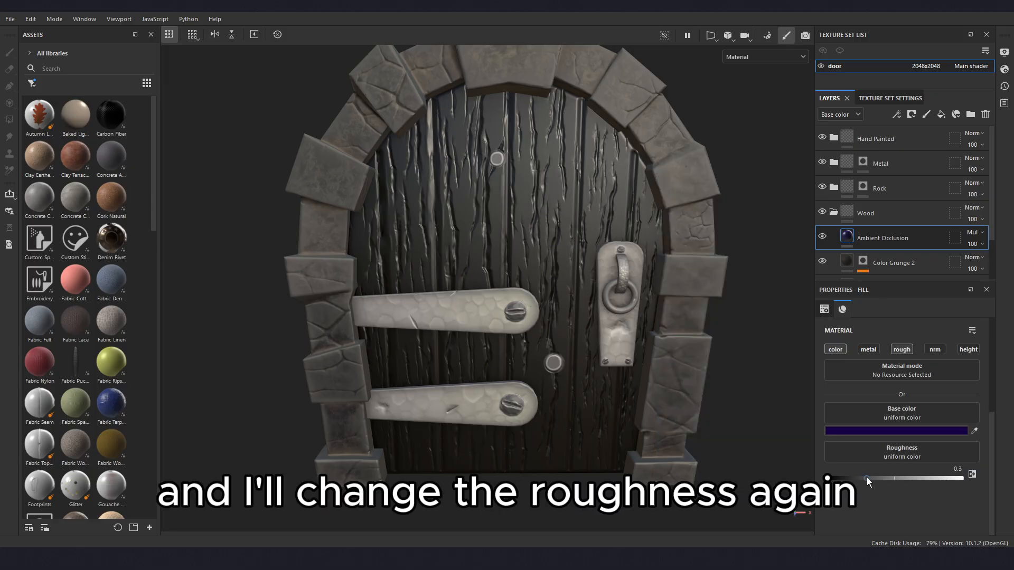
drag(866, 477, 923, 480)
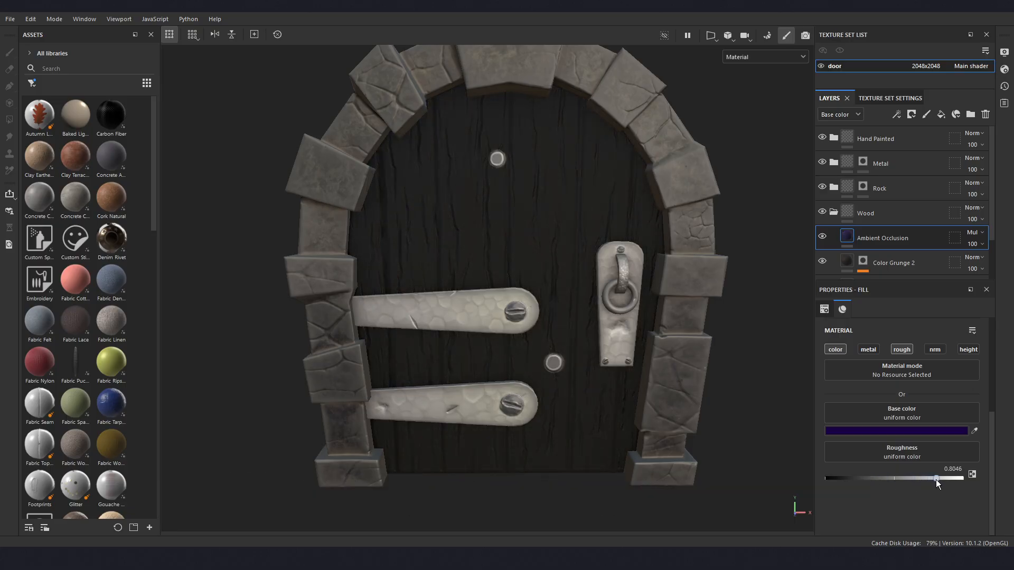
alt+drag(651, 406, 521, 367)
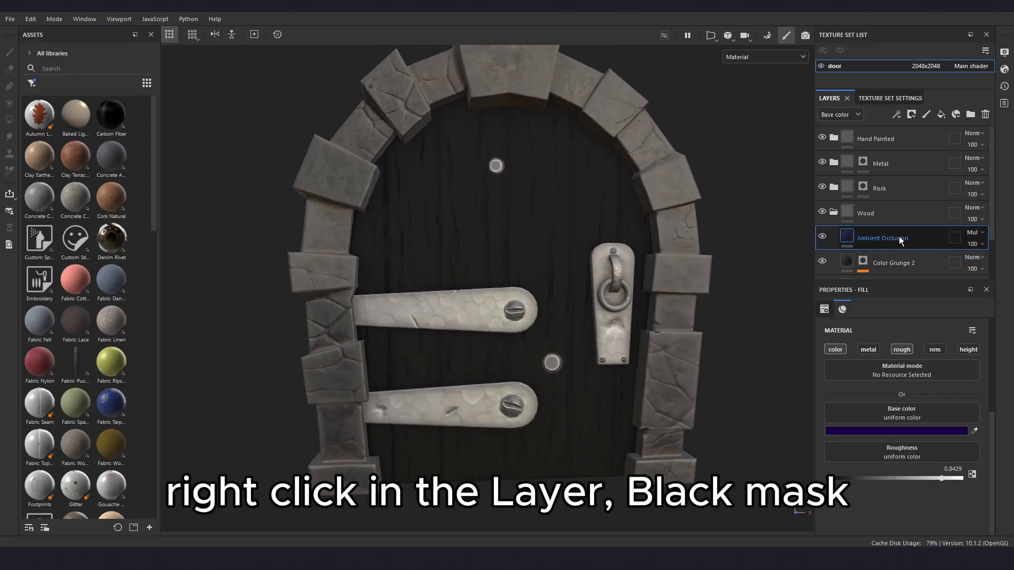
- Add a black mask to the Ambient Occlusion layer and add an empty generator to the mask
right_click(877, 238)
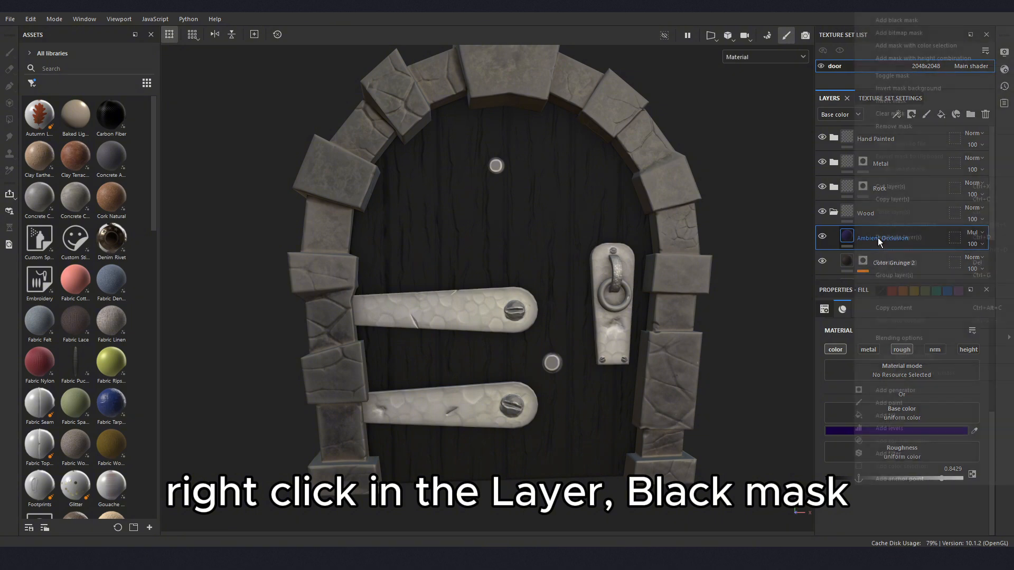
click(903, 18)
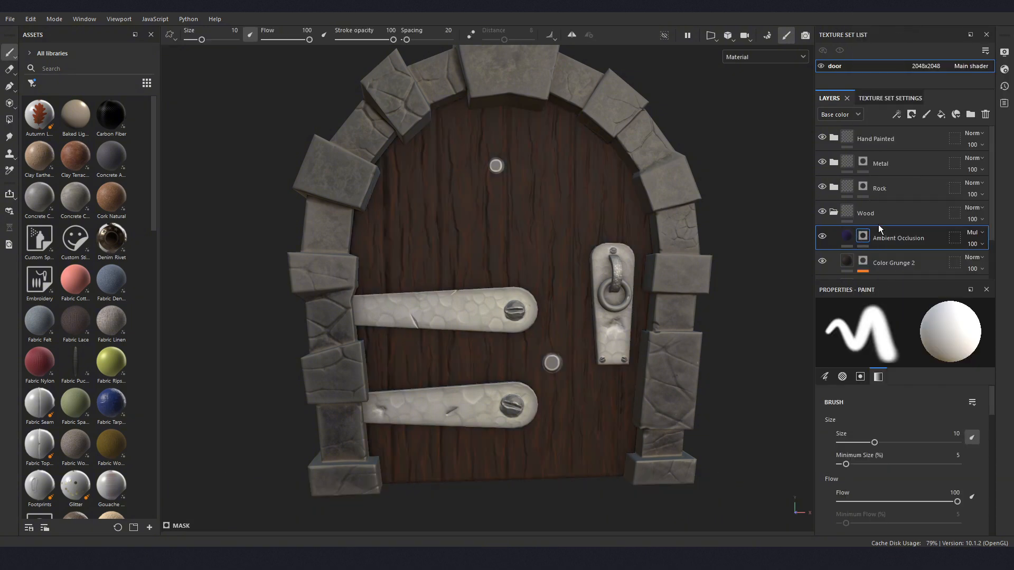
right_click(862, 239)
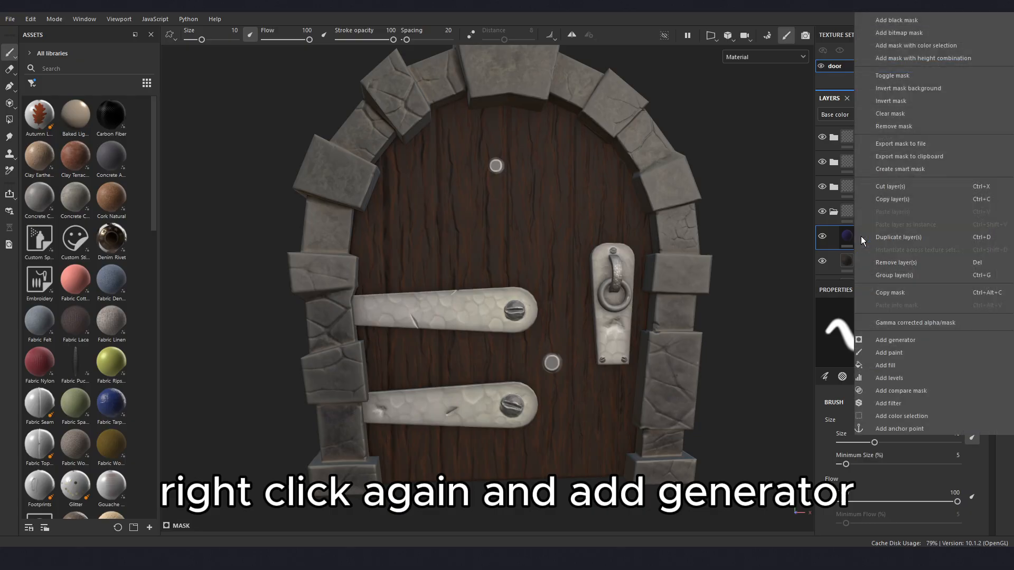
click(895, 341)
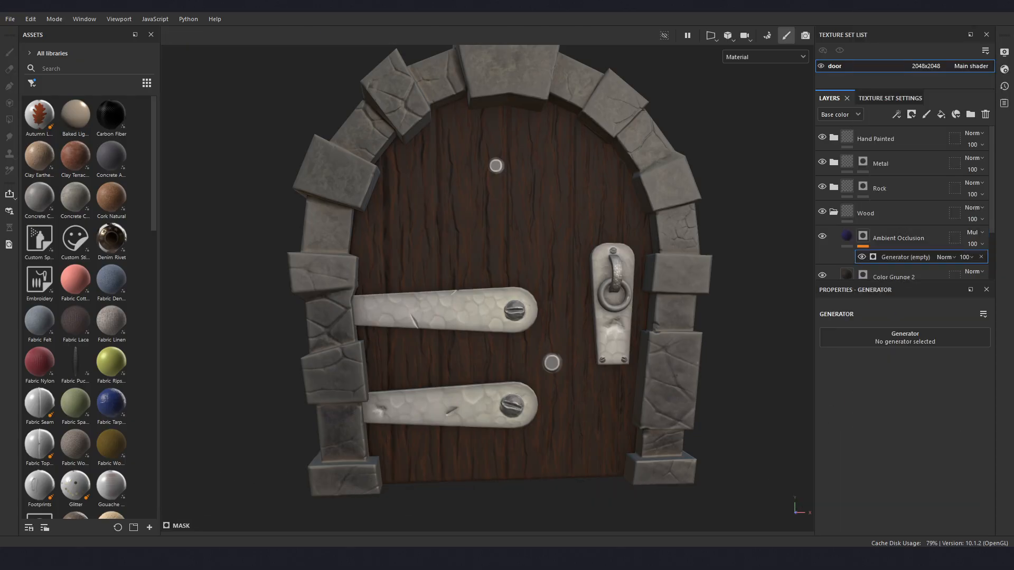
- Assign the Ambient Occlusion generator to the layer's mask and set Global Invert to True
click(884, 342)
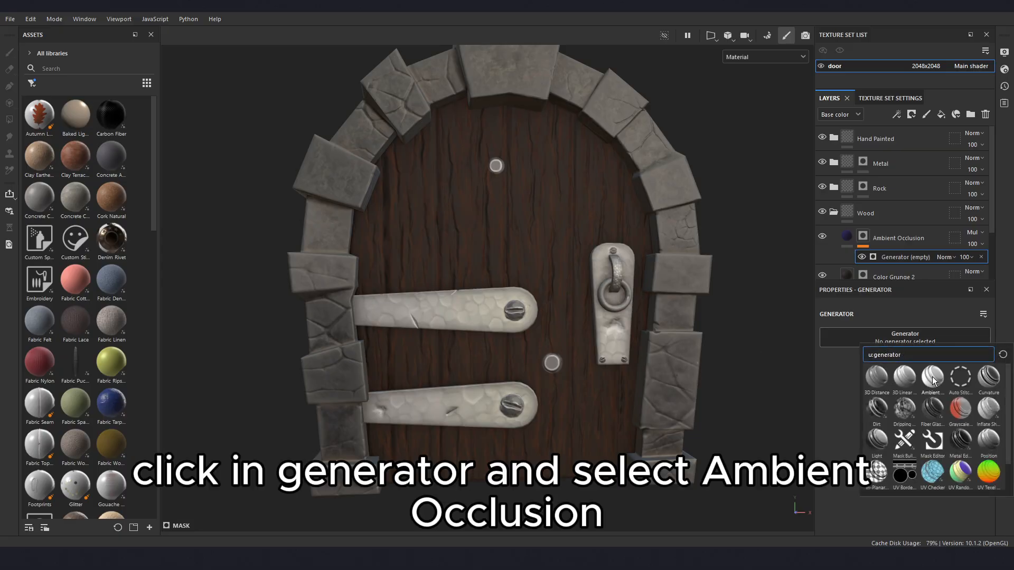
mouse_move(933, 378)
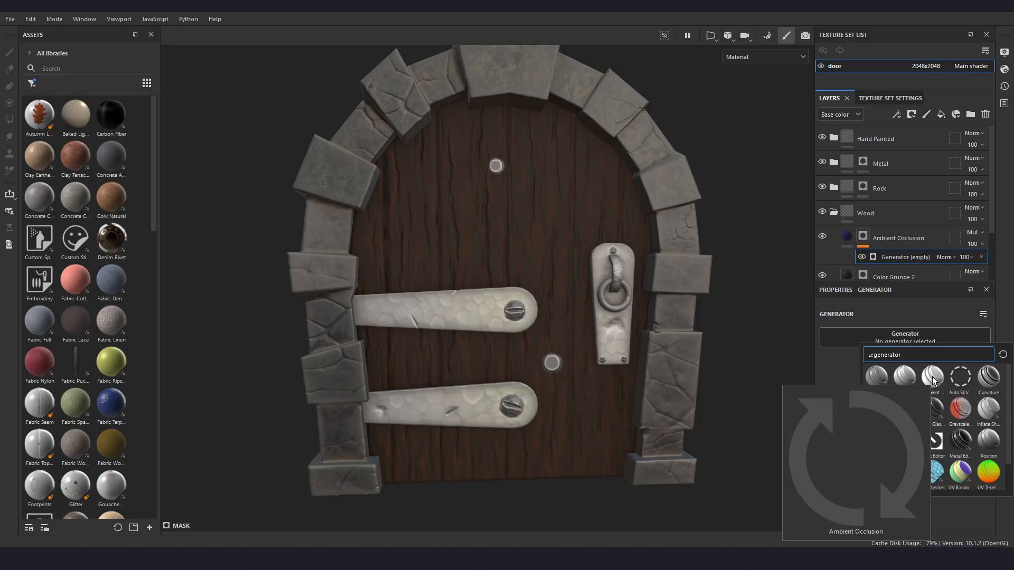
click(932, 376)
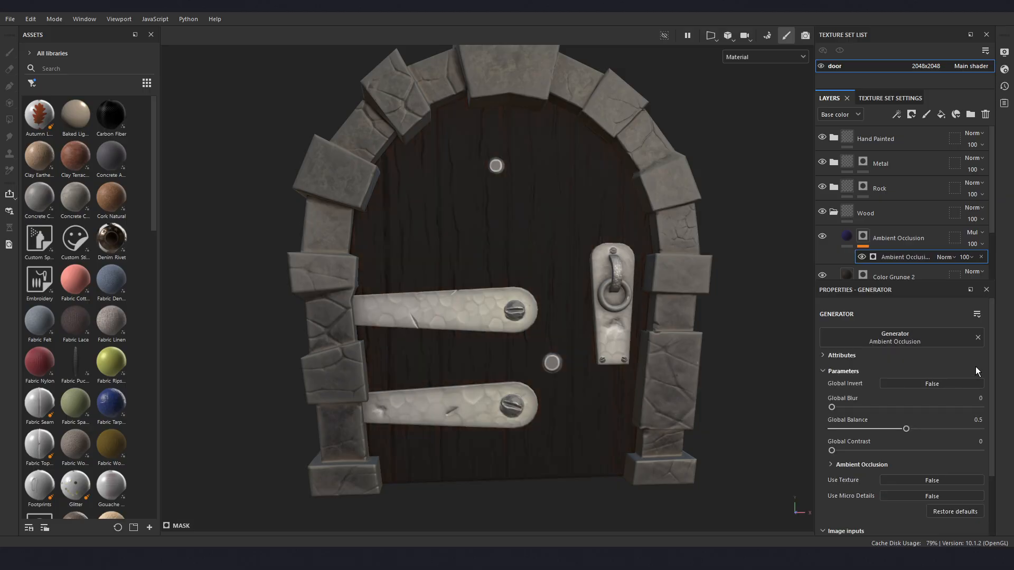
scroll(537, 337, up, 1)
scroll(537, 337, up, 1)
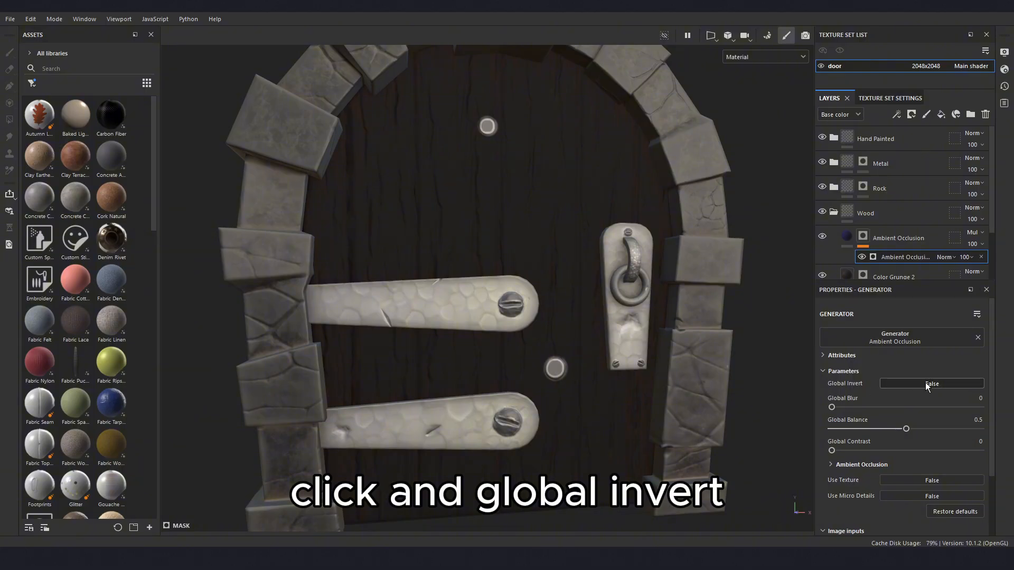
click(927, 383)
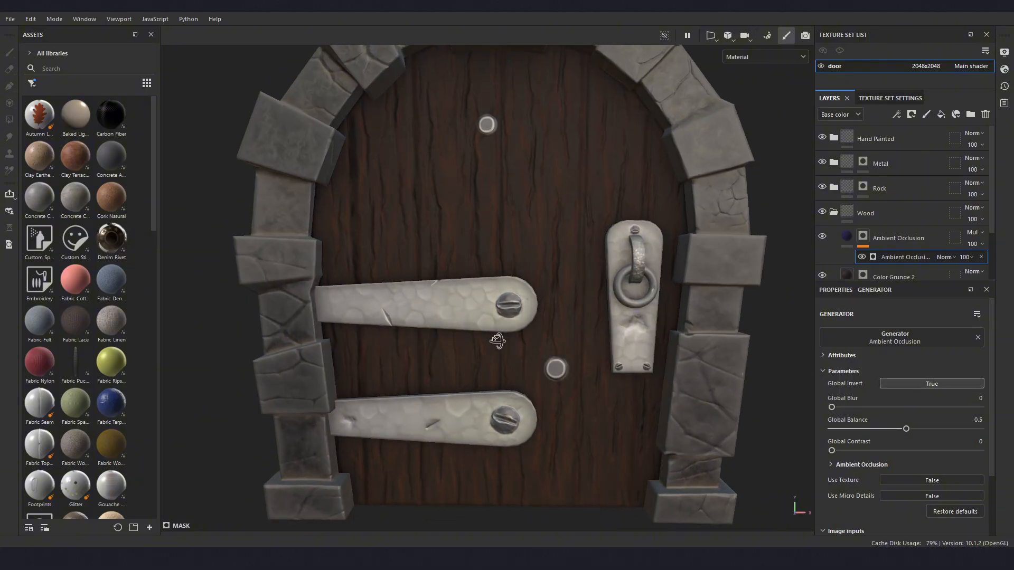
- Display the Ambient Occlusion layer's mask in the viewport and examine which areas of the door it covers
click(853, 236)
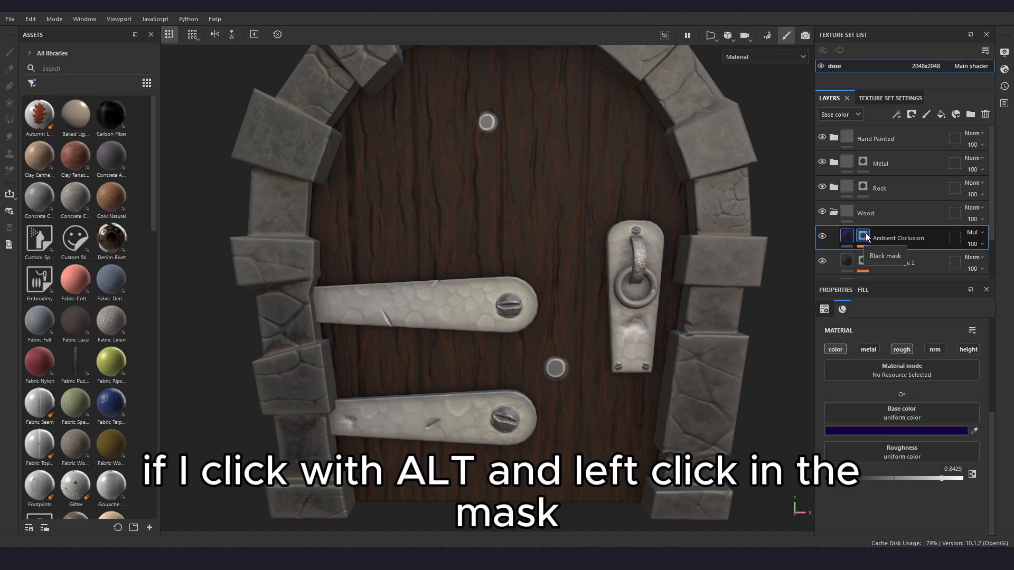
alt+click(863, 237)
alt+drag(570, 259, 578, 230)
scroll(578, 230, down, 3)
alt+middle_drag(577, 228, 587, 264)
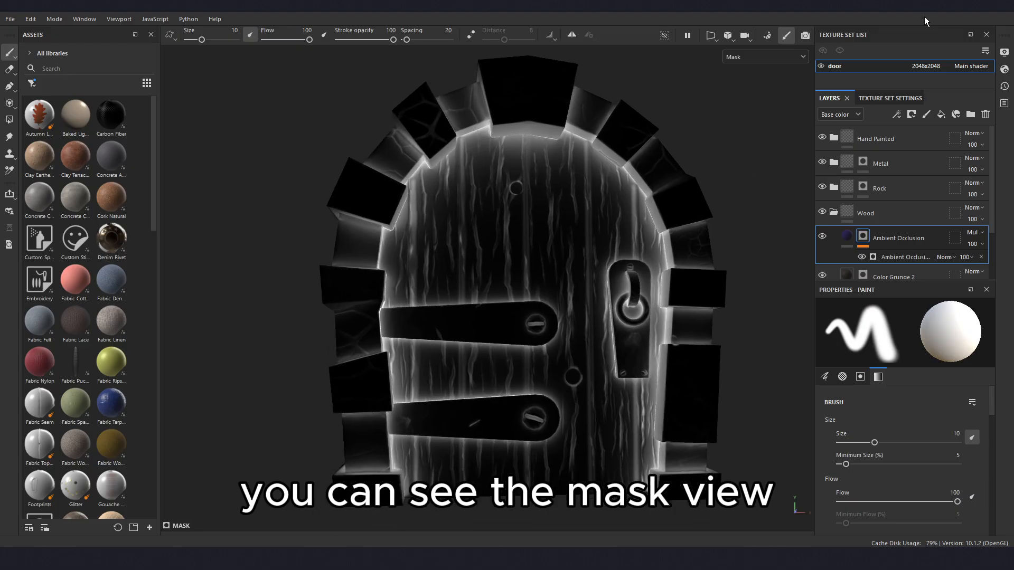
alt+drag(605, 266, 618, 276)
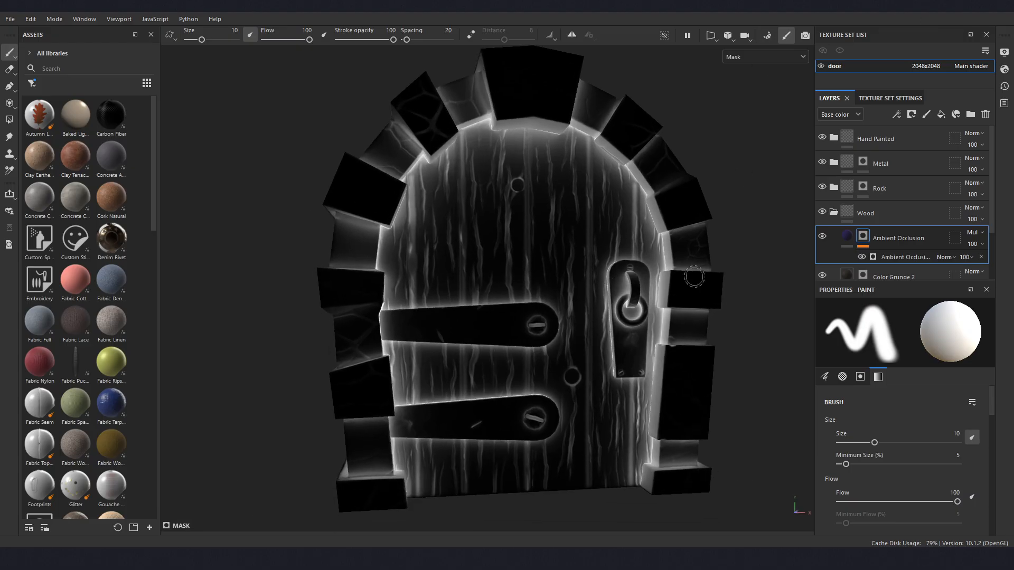
- Set the Ambient Occlusion generator's Global Balance to 0.63 and inspect the resulting mask around the door
click(895, 255)
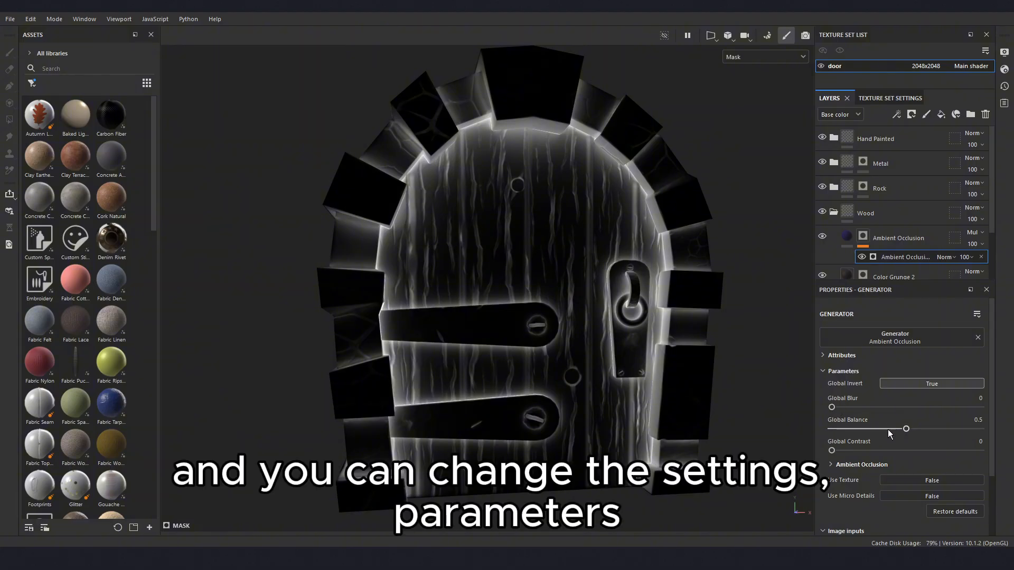
drag(905, 428, 925, 429)
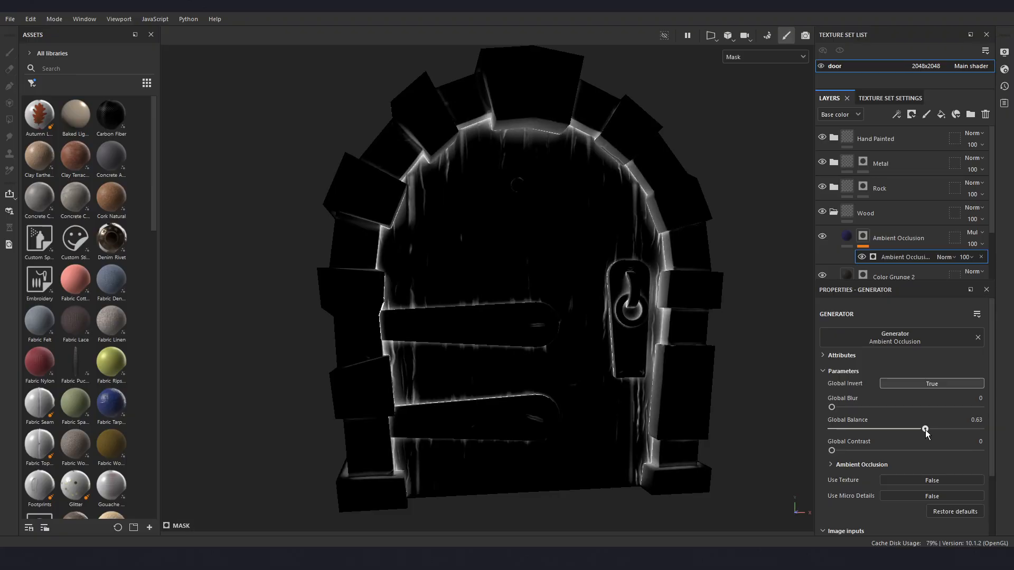
scroll(553, 318, up, 4)
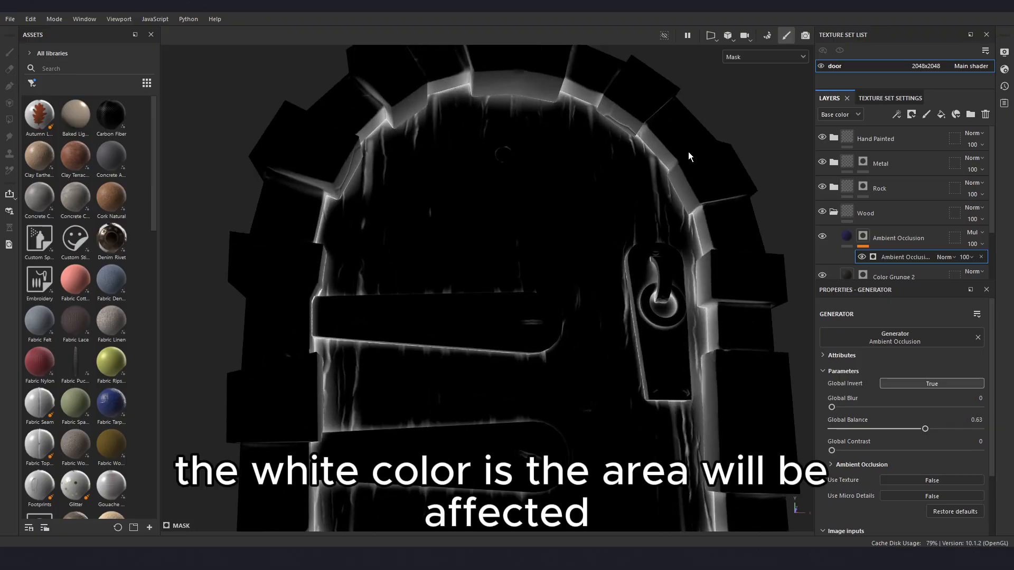
scroll(557, 221, down, 3)
alt+drag(556, 221, 604, 264)
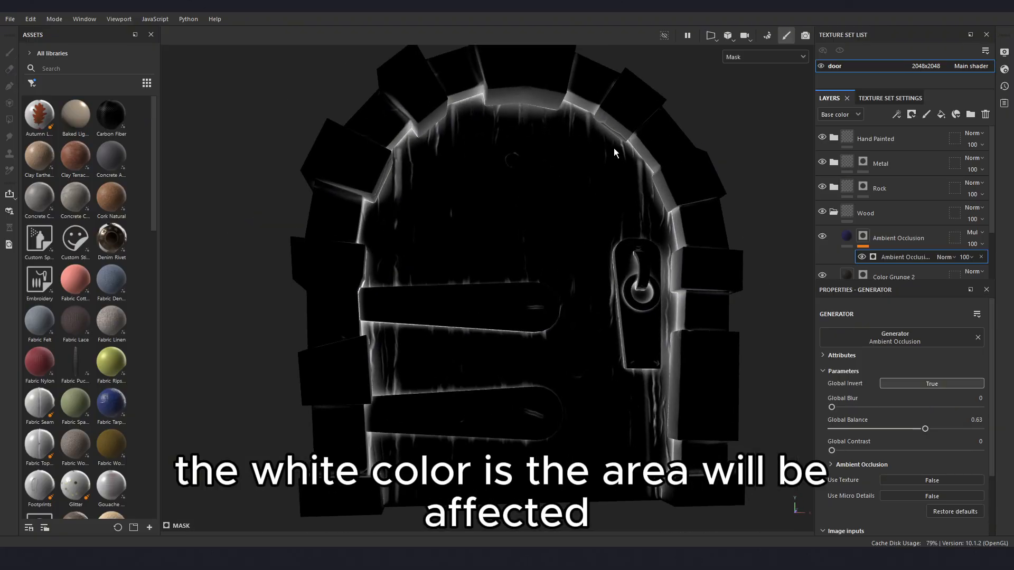
mouse_move(637, 208)
alt+mouse_down()
mouse_move(615, 254)
mouse_move(624, 220)
alt+mouse_up()
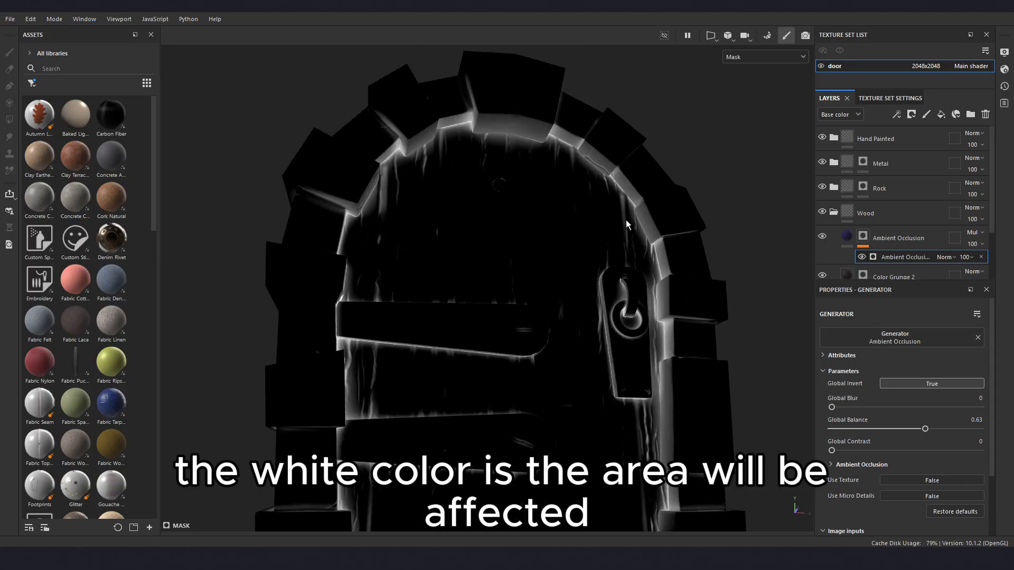
- Lower the Ambient Occlusion generator's Global Balance to 0.54
mouse_move(926, 431)
mouse_down()
mouse_move(905, 430)
mouse_move(914, 431)
mouse_up()
mouse_move(918, 430)
mouse_down()
mouse_move(881, 431)
mouse_move(912, 431)
mouse_up()
alt+drag(685, 366, 602, 370)
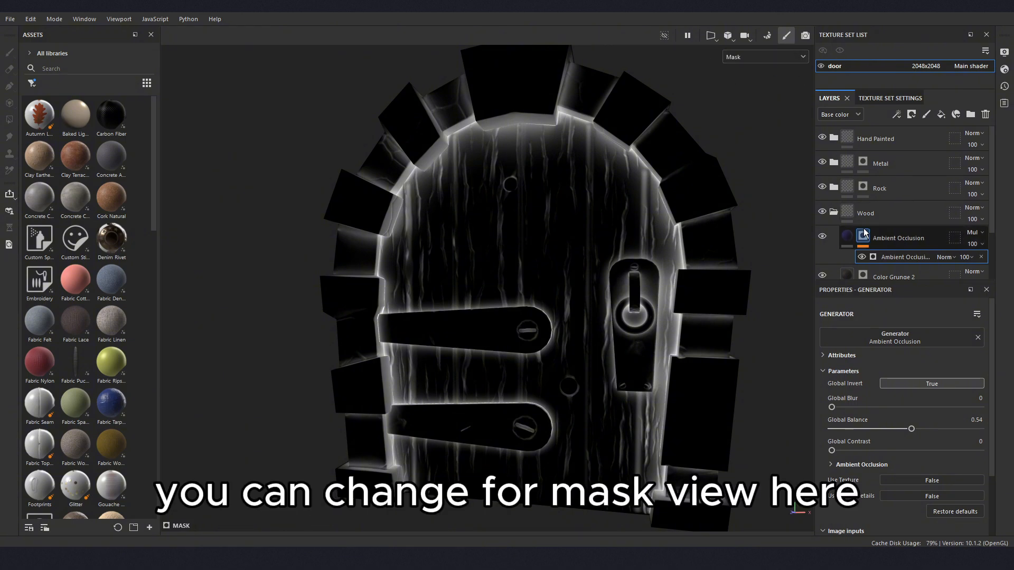
- Toggle the Ambient Occlusion layer's visibility off and on, and return the viewport from the mask to the material view
click(791, 57)
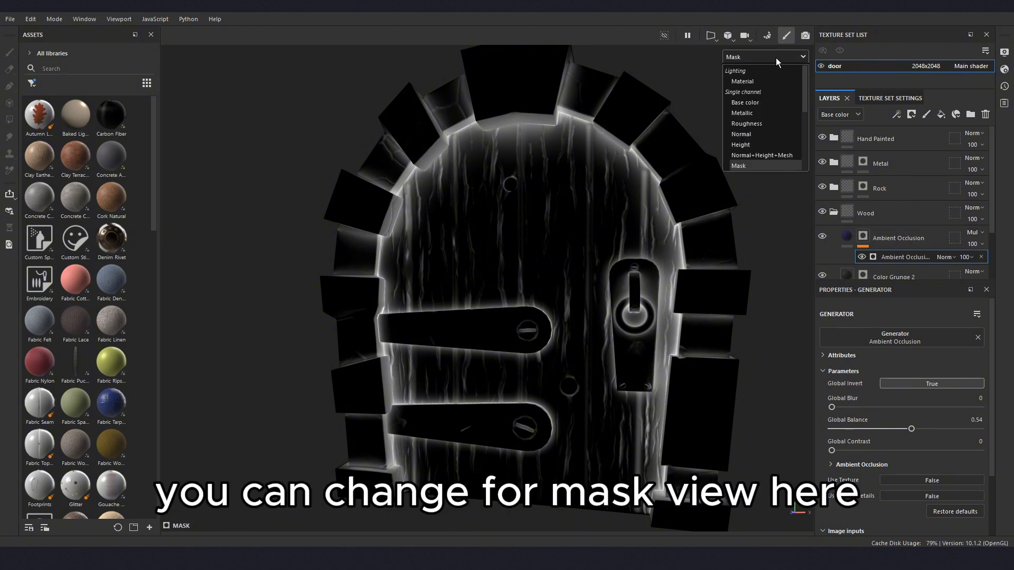
click(822, 237)
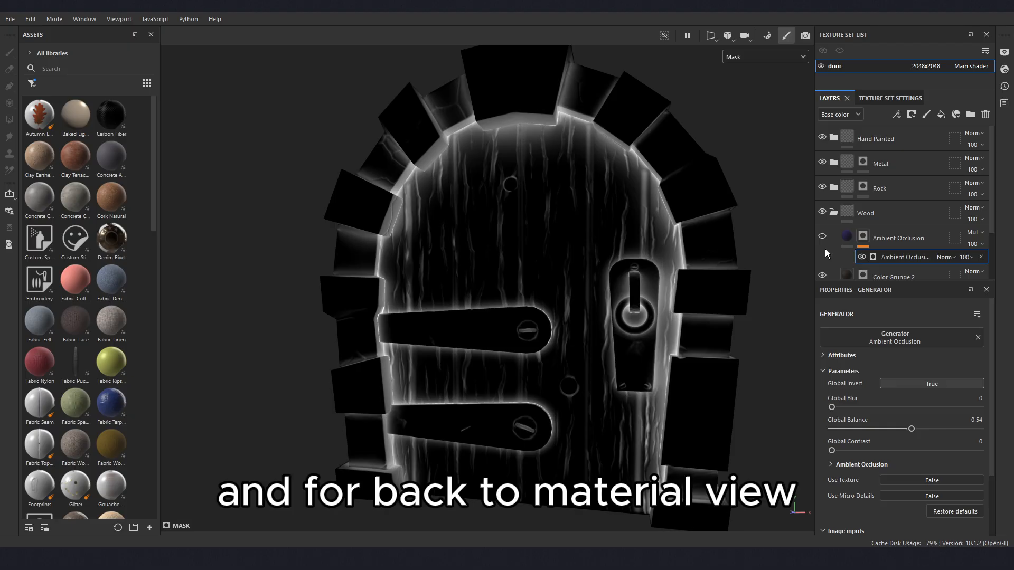
click(822, 237)
alt+drag(623, 295, 708, 298)
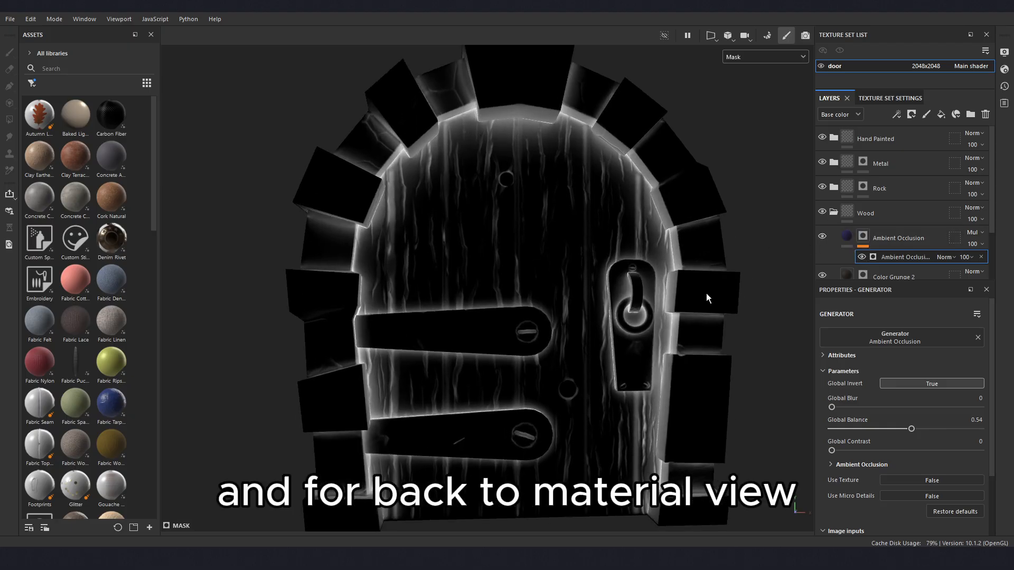
click(846, 238)
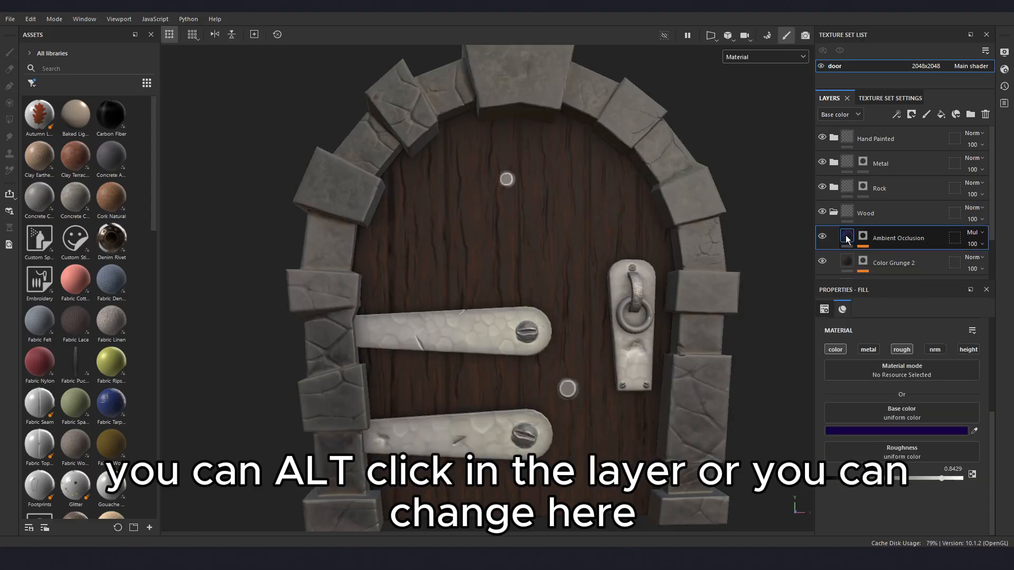
- Switch the viewport display mode to Mask and back to Material
click(766, 57)
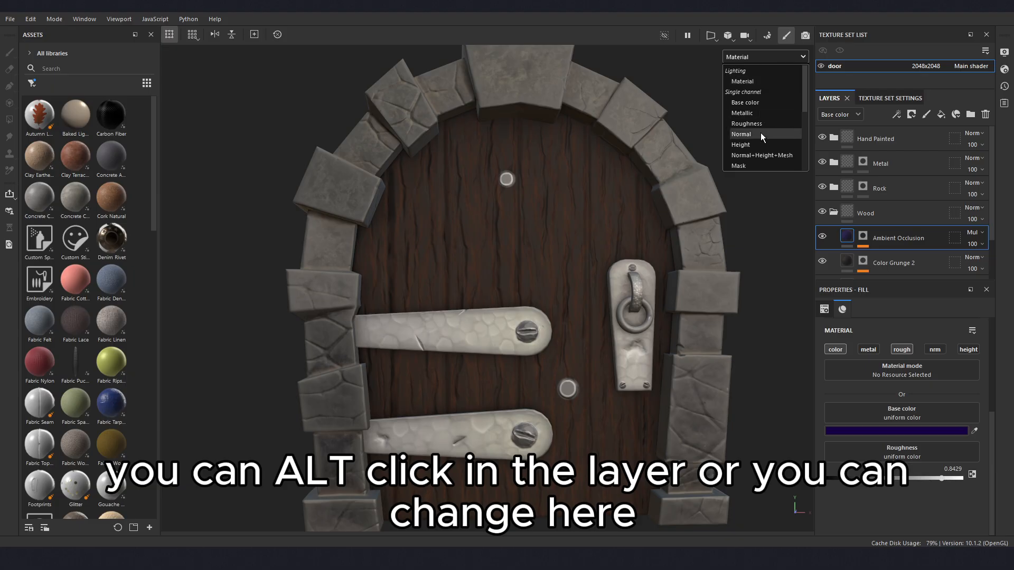
click(747, 164)
click(764, 58)
click(753, 81)
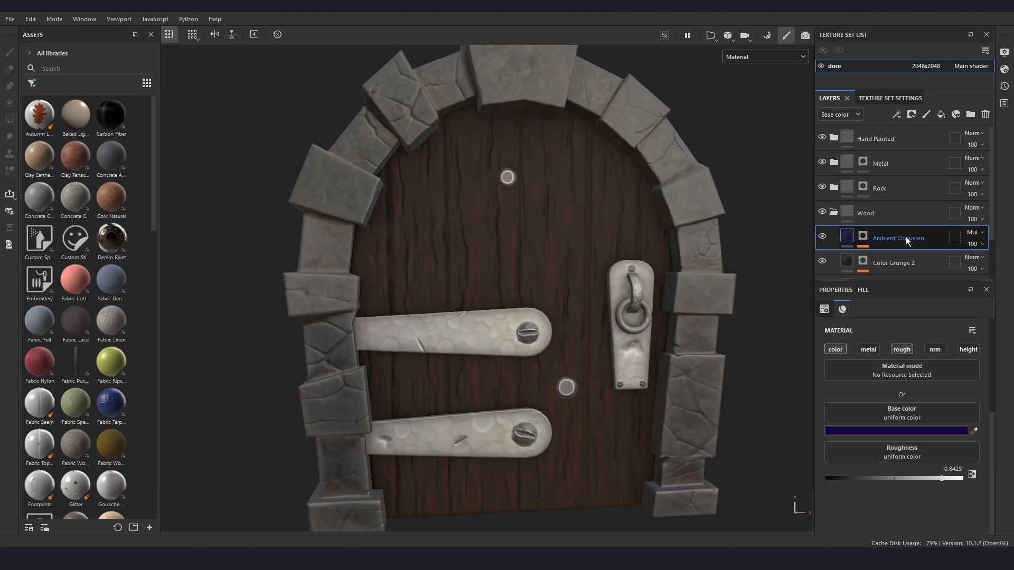
- Set the Global Balance of the Ambient Occlusion layer's generator to 0.46, judging the effect on the wood in material view
click(857, 238)
click(889, 256)
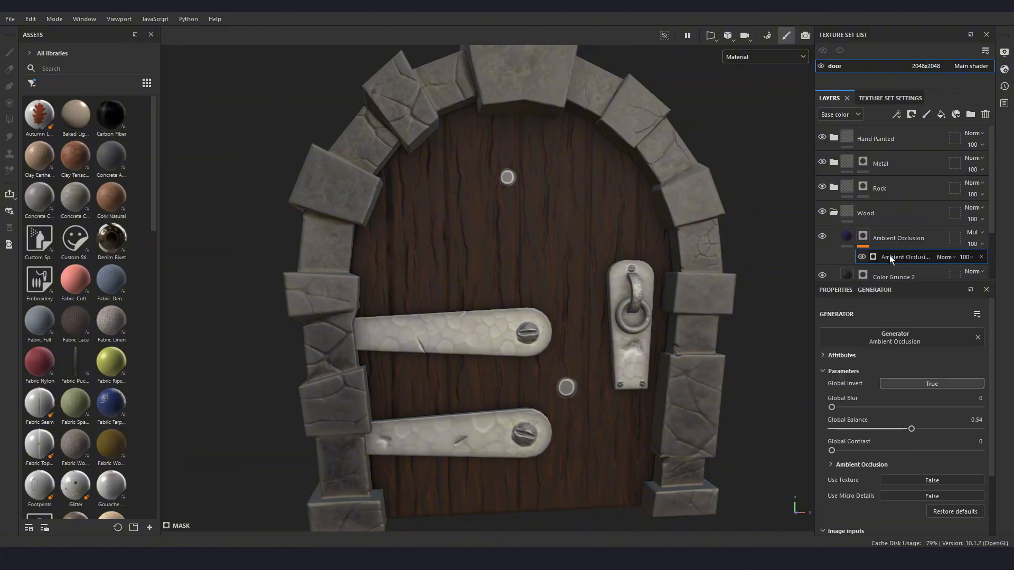
alt+drag(641, 387, 654, 419)
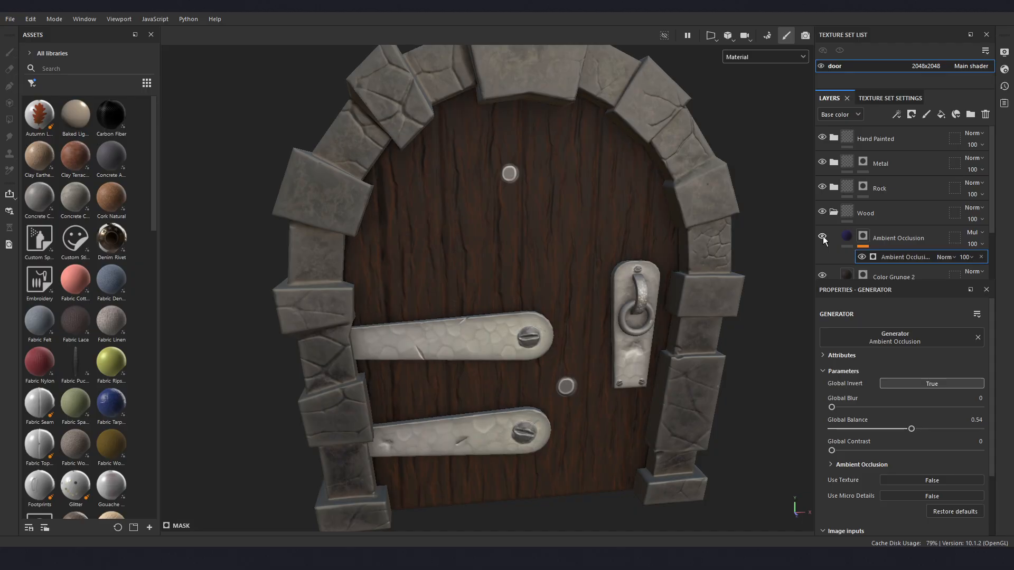
alt+drag(689, 256, 549, 266)
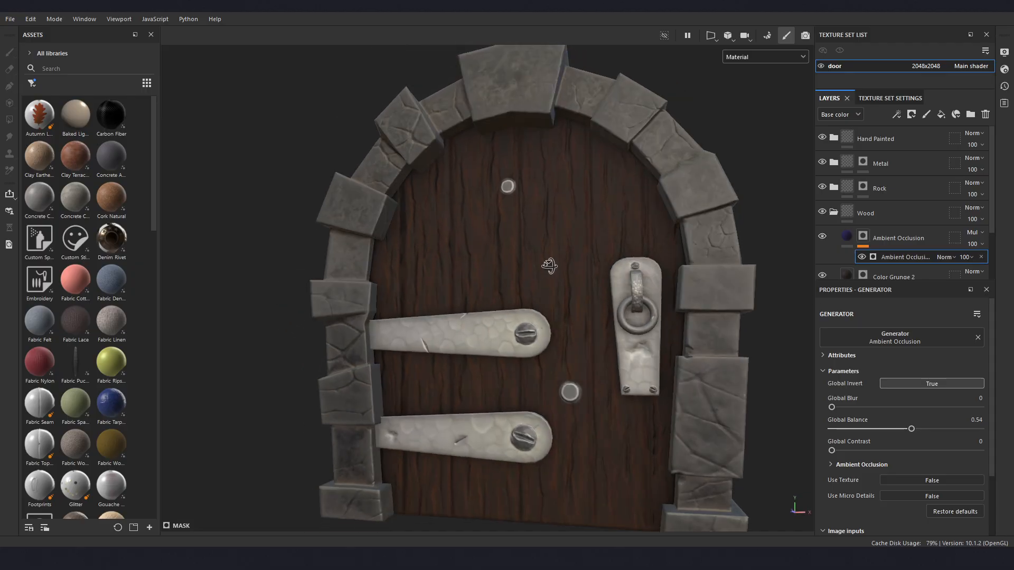
scroll(603, 258, up, 4)
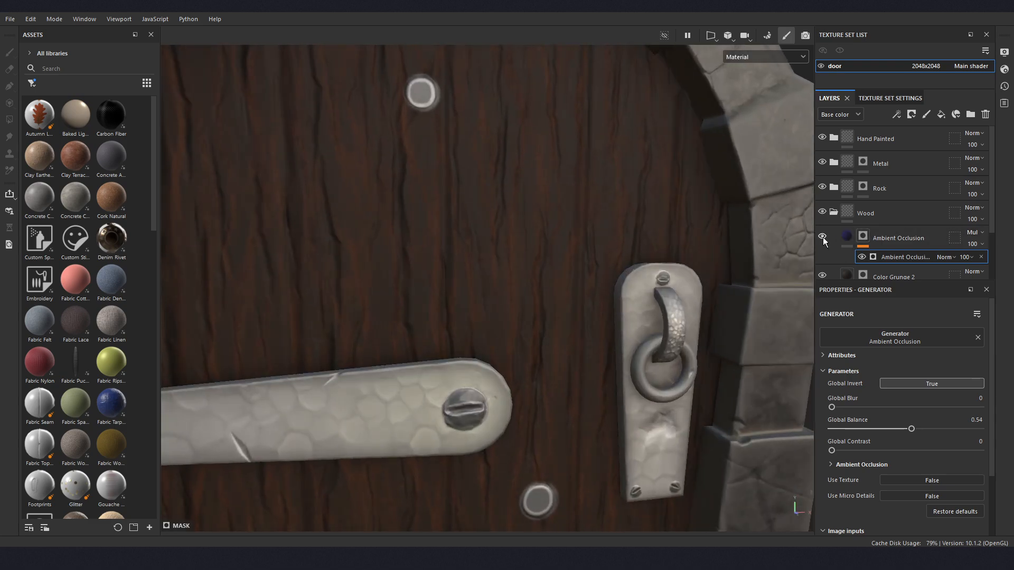
mouse_move(910, 429)
mouse_down()
mouse_move(925, 429)
mouse_move(901, 429)
mouse_up()
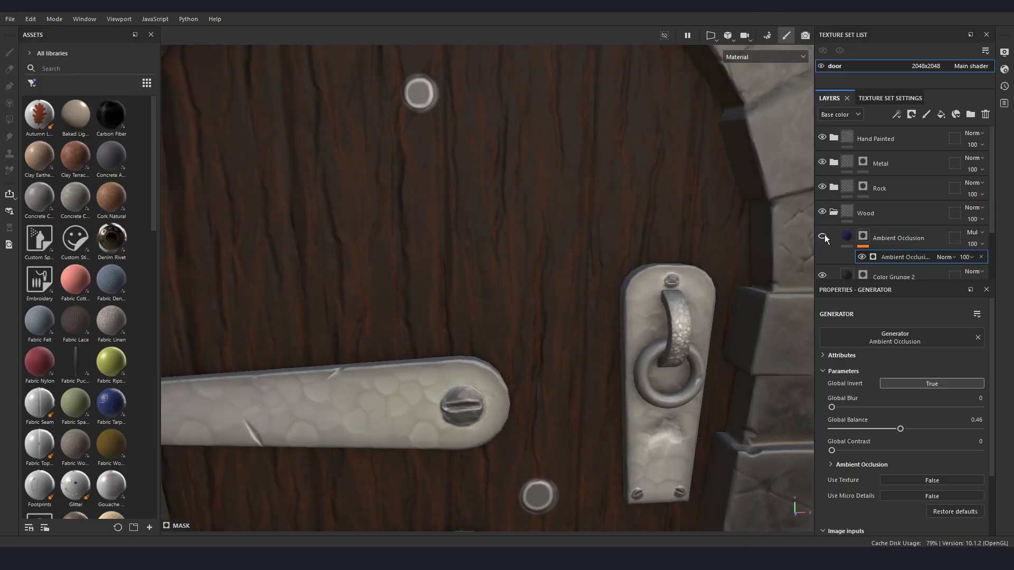
scroll(467, 265, down, 4)
alt+middle_drag(472, 288, 486, 271)
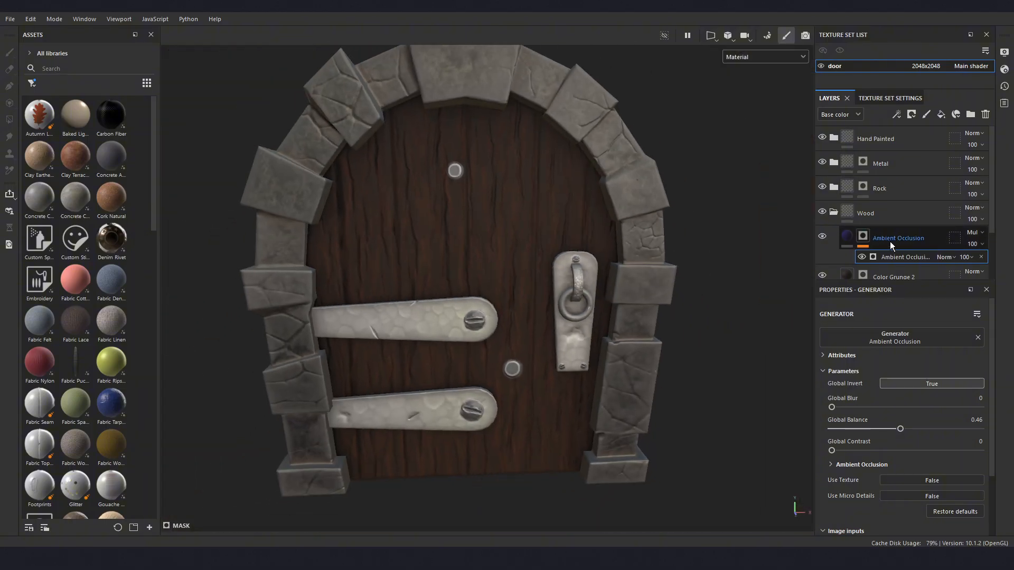
- Add a fill layer above the Ambient Occlusion layer in the Wood folder and name it Dirt
click(942, 112)
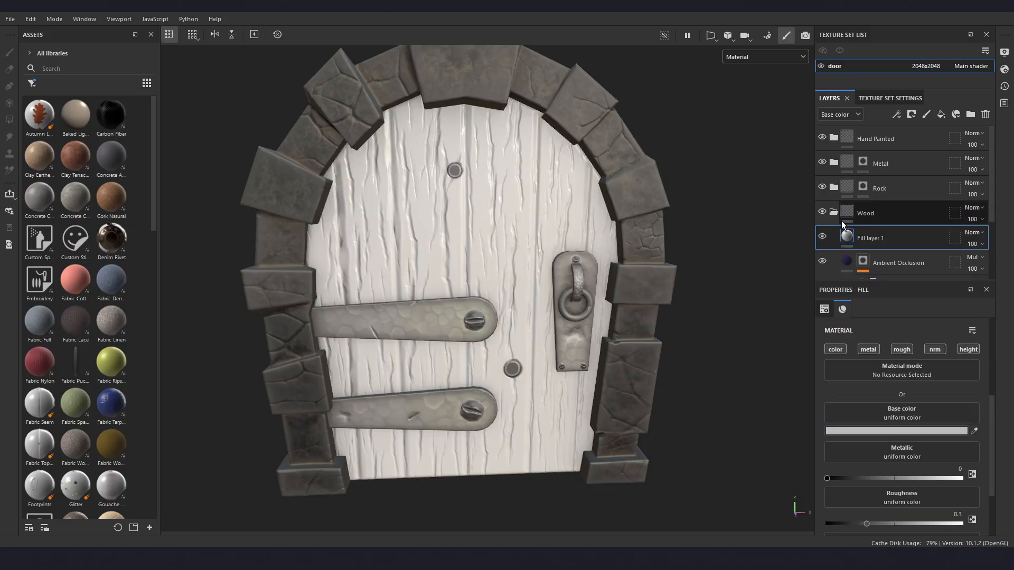
double_click(878, 238)
text(Dirt)
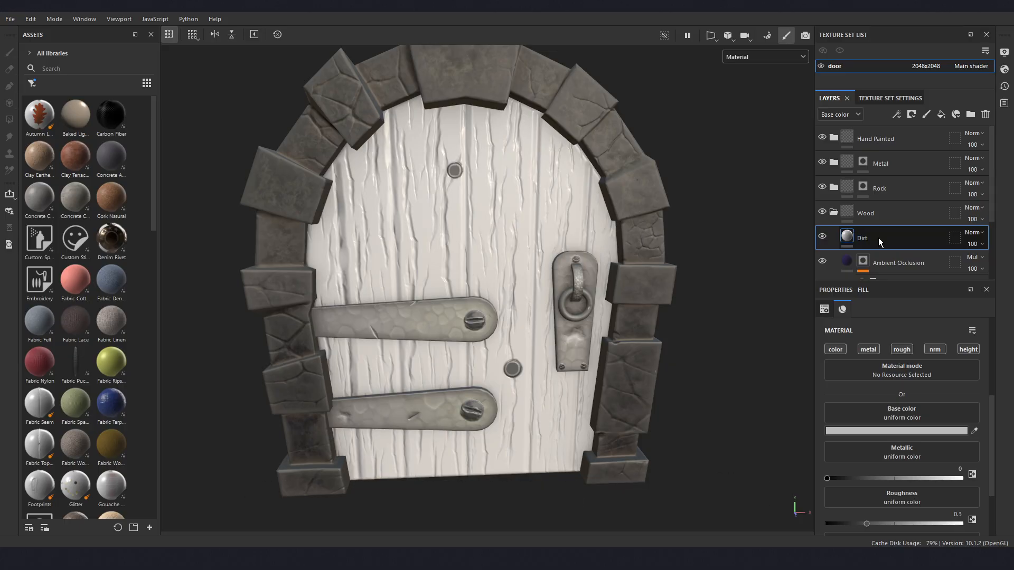
key(Return)
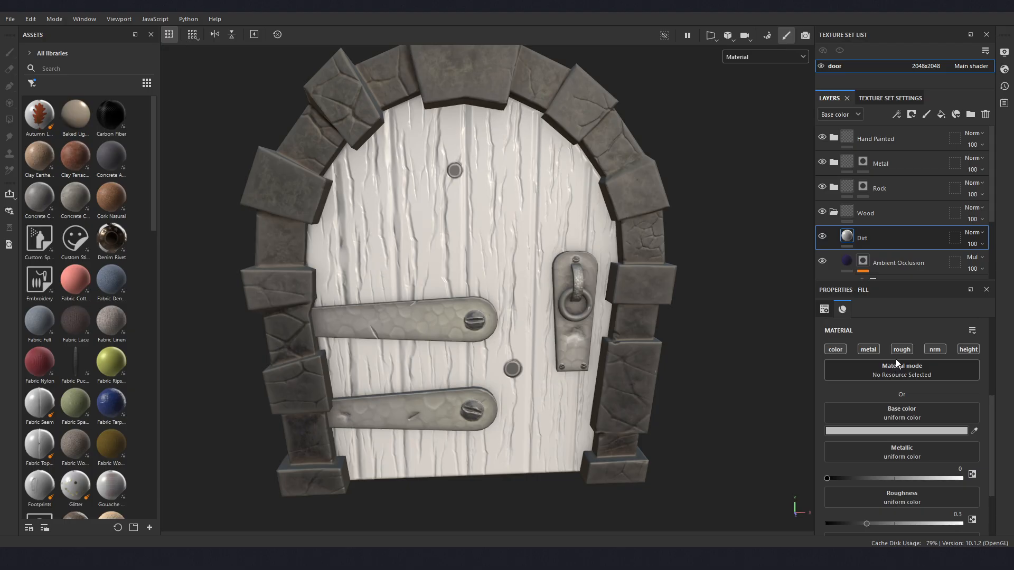
- Disable the metal, normal and height channels of the Dirt fill layer
click(870, 350)
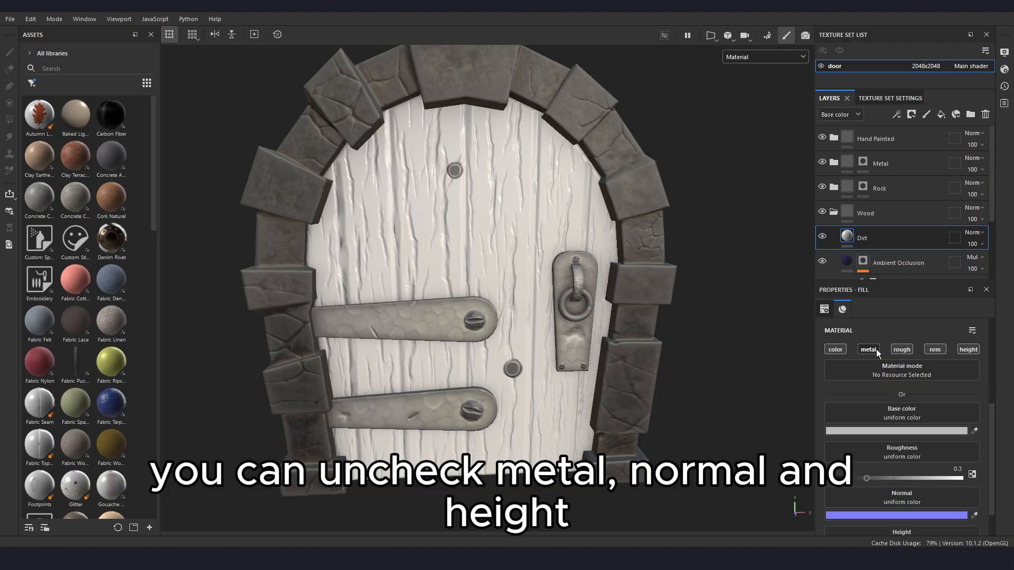
click(930, 350)
click(966, 349)
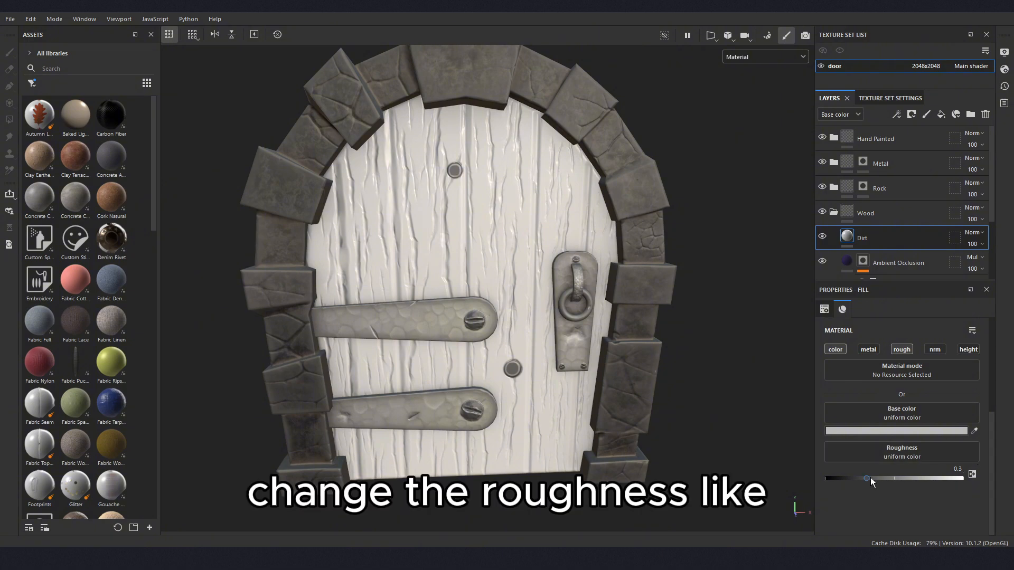
- Set the Dirt layer's roughness to 0.8 and its base color to the dark brown 231D15
drag(865, 479, 939, 476)
double_click(953, 469)
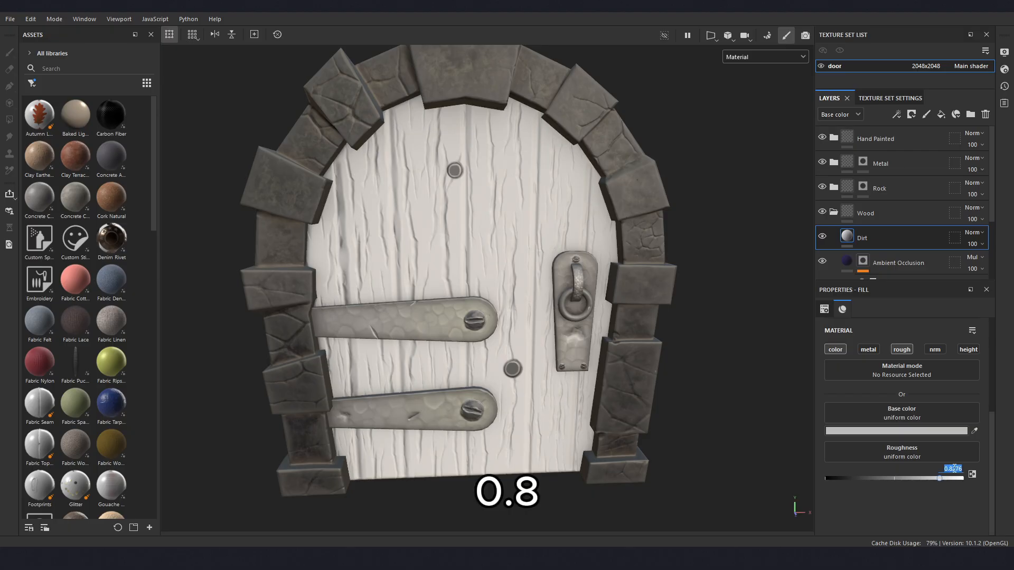
text(0.)
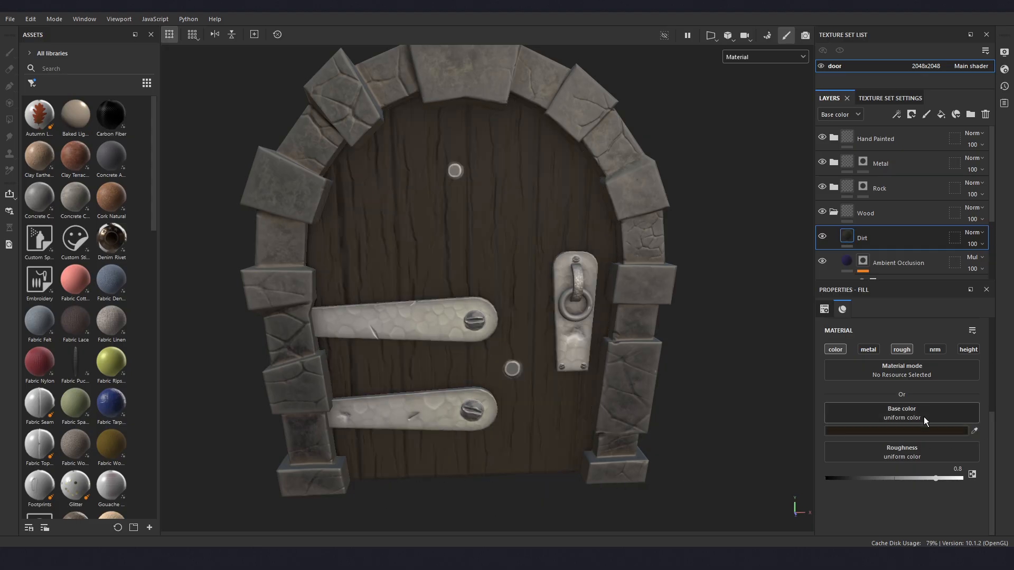
click(910, 431)
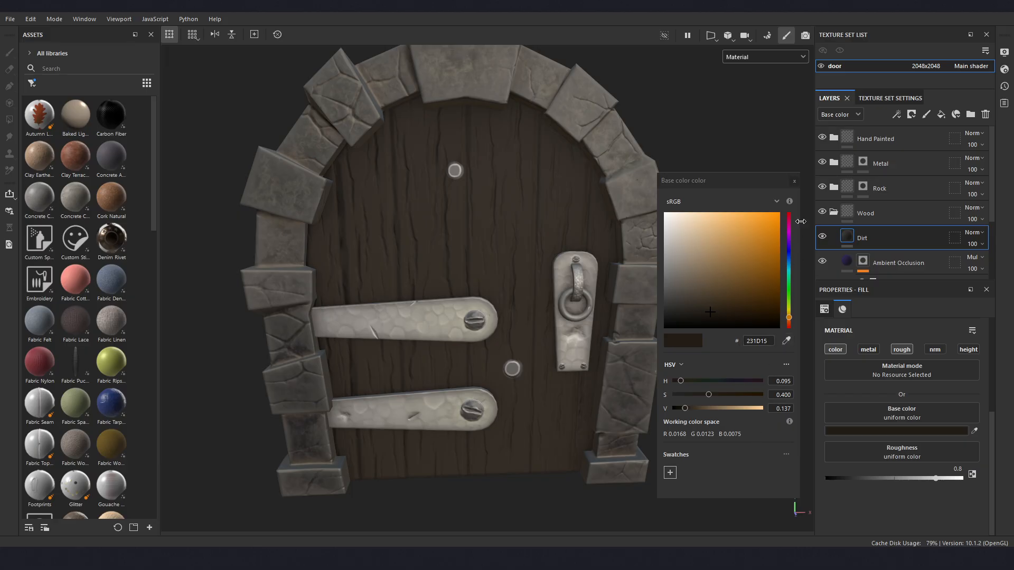
click(794, 181)
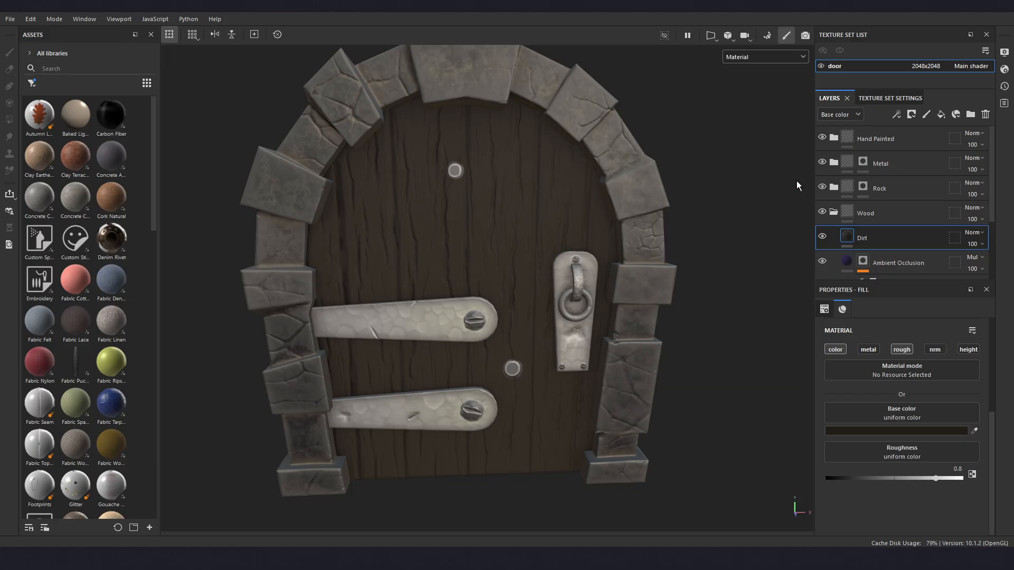
- Add a black mask to the Dirt layer and add an empty generator to the mask
right_click(880, 238)
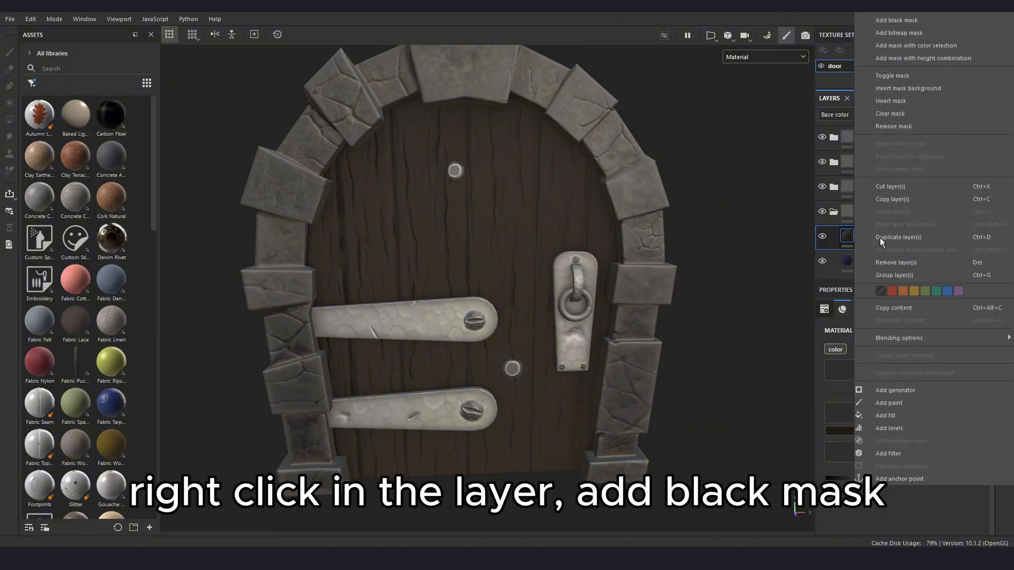
click(900, 21)
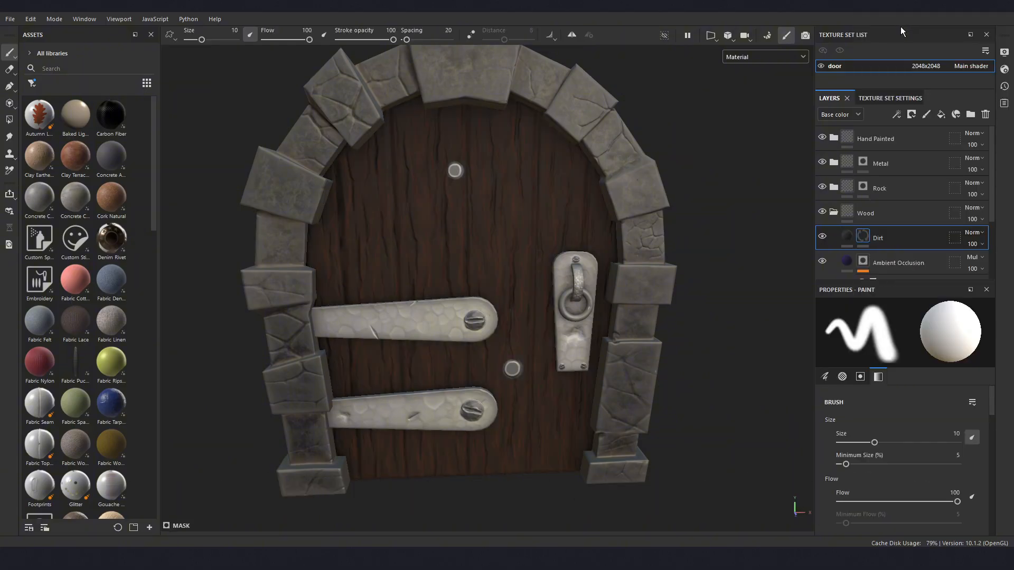
right_click(879, 236)
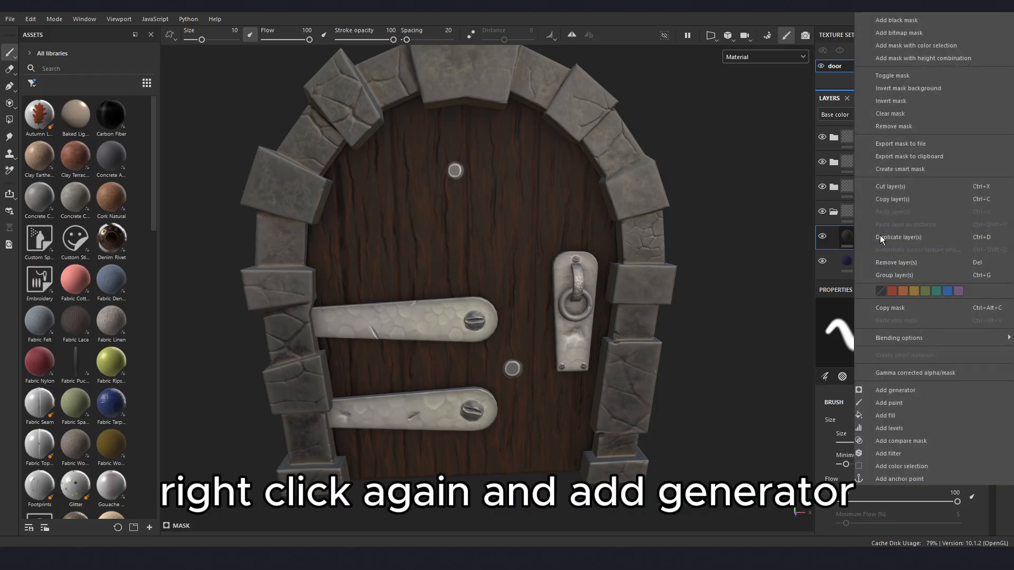
click(890, 393)
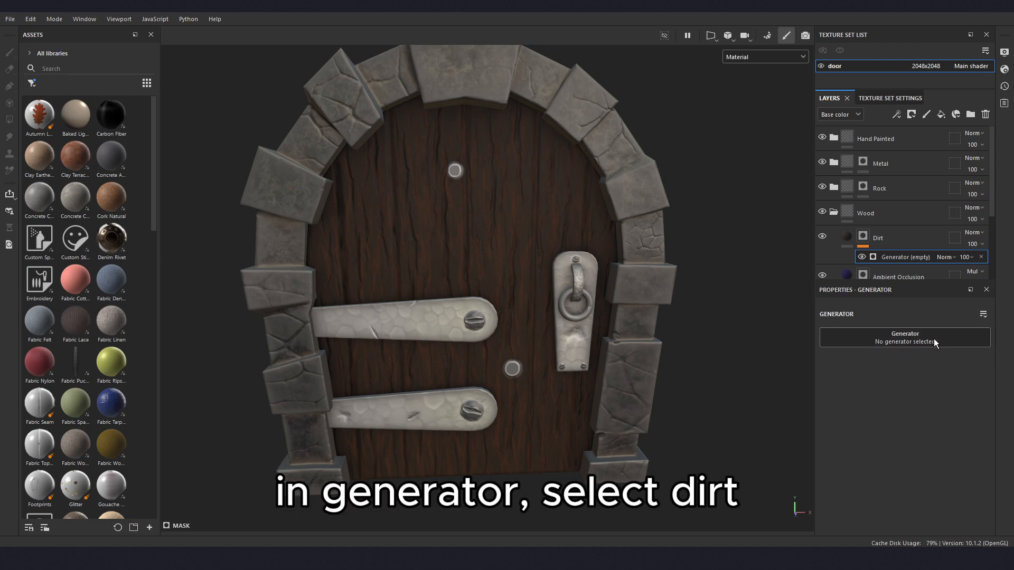
- Assign the Dirt generator to the empty generator slot in the Dirt layer's mask
click(920, 340)
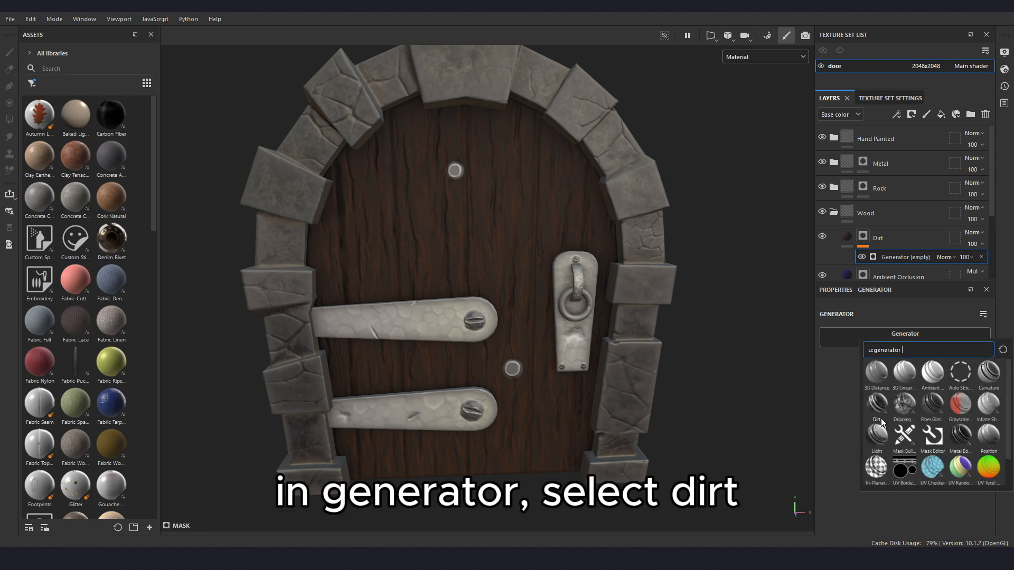
mouse_move(877, 411)
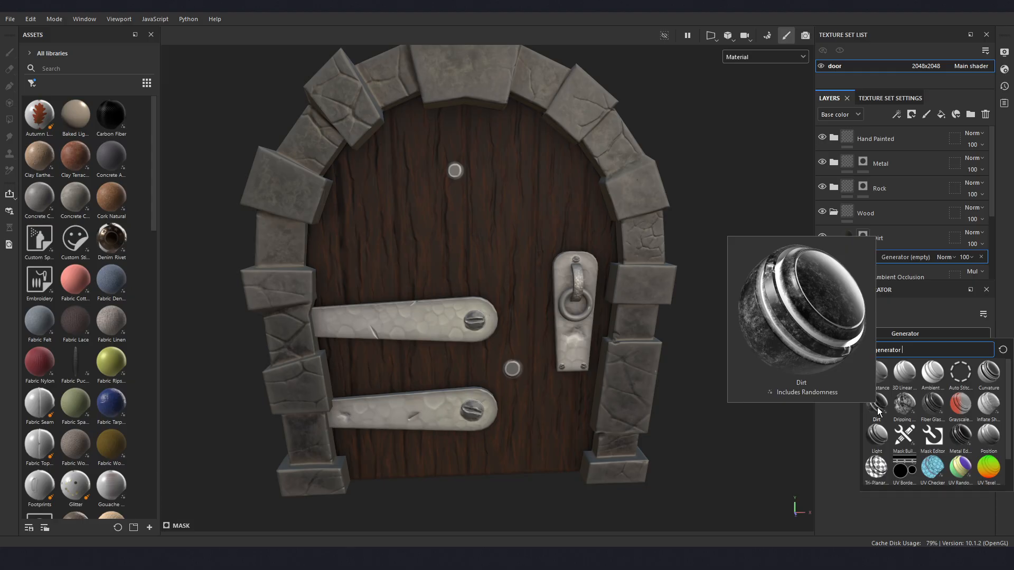
click(878, 411)
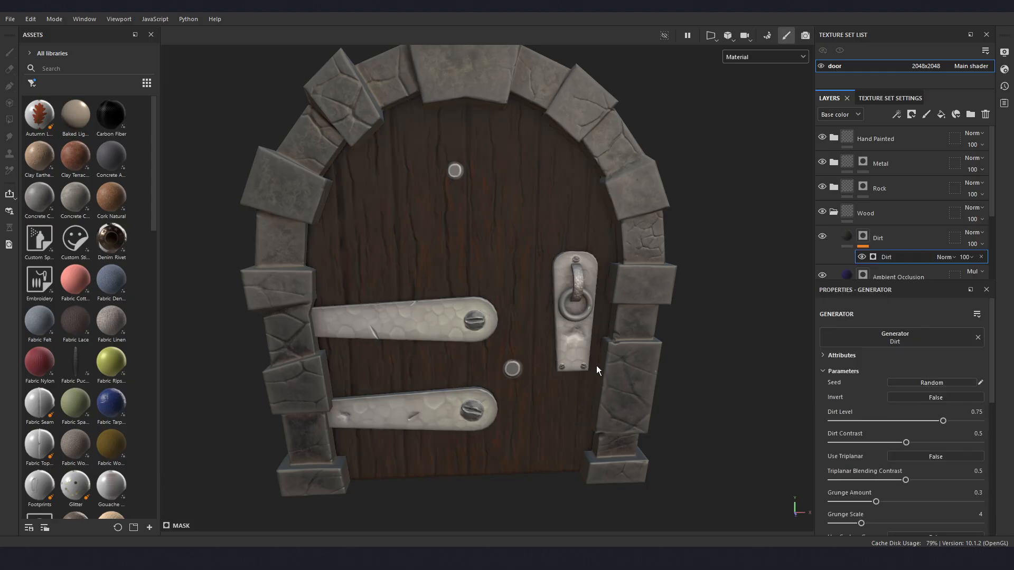
- Display the Dirt layer's mask alone on the model and set the generator's Dirt Level to 0.49
scroll(597, 365, up, 2)
scroll(620, 337, up, 2)
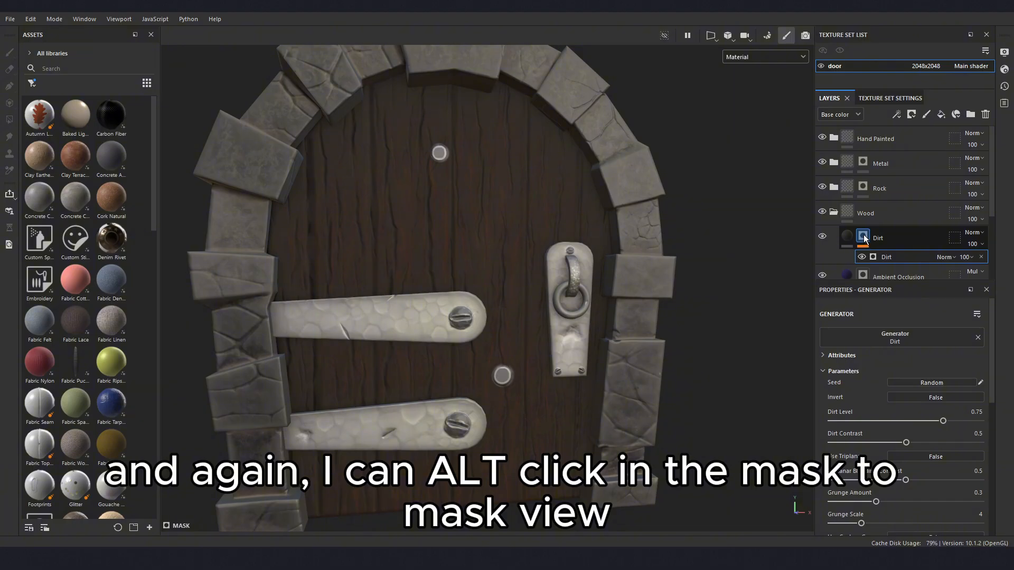
alt+click(864, 239)
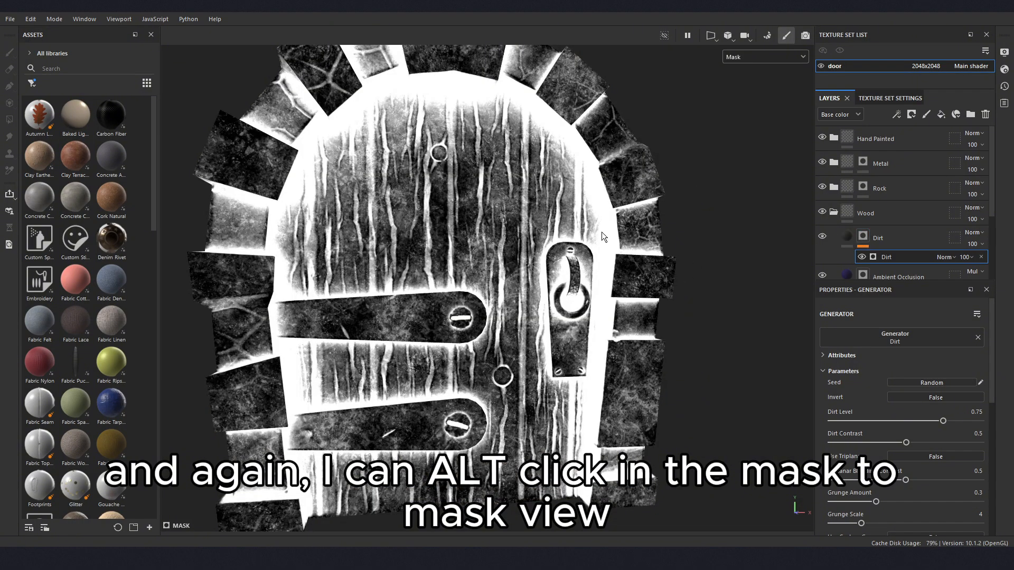
alt+drag(604, 237, 587, 296)
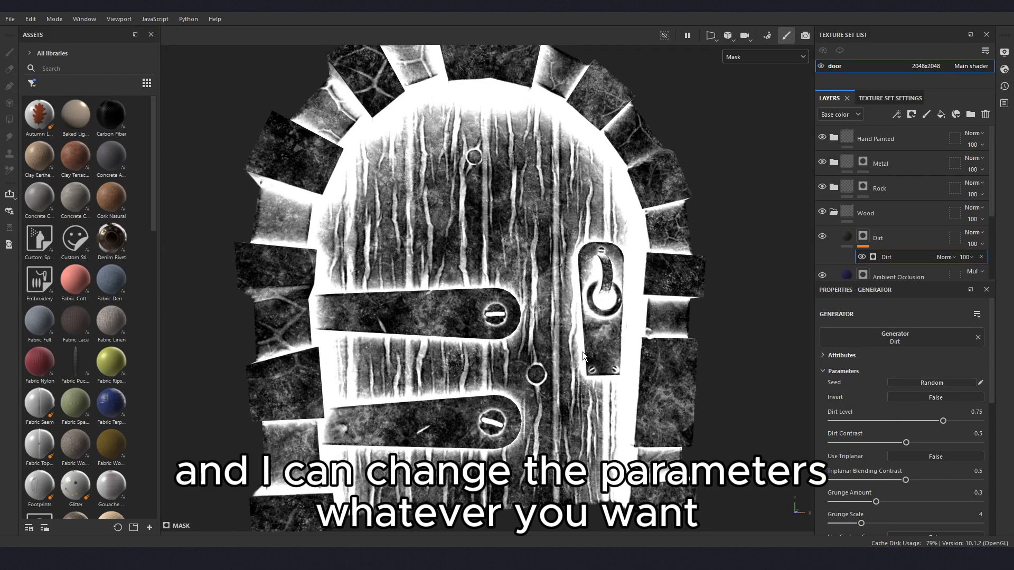
alt+drag(606, 330, 607, 339)
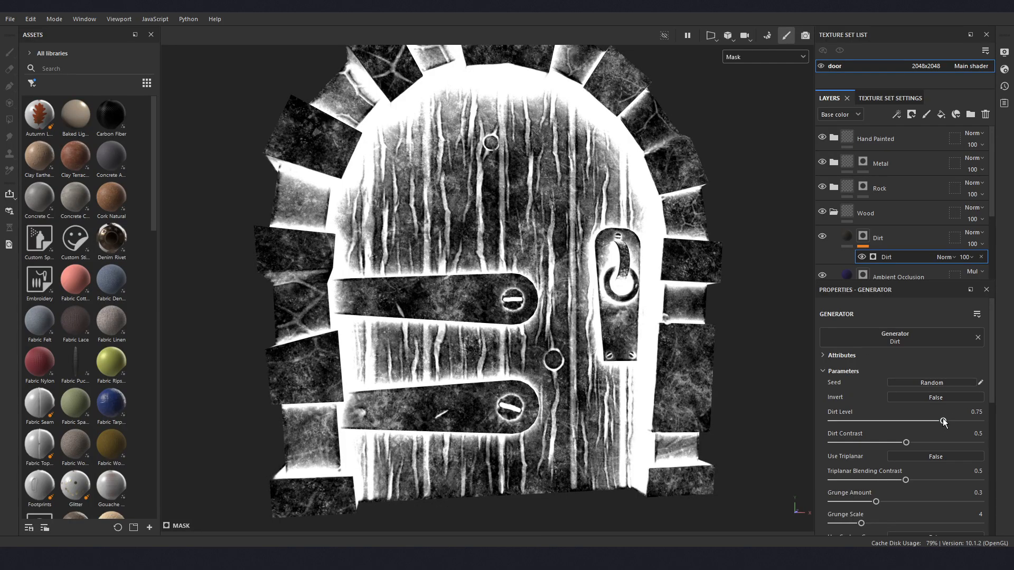
drag(943, 421, 905, 424)
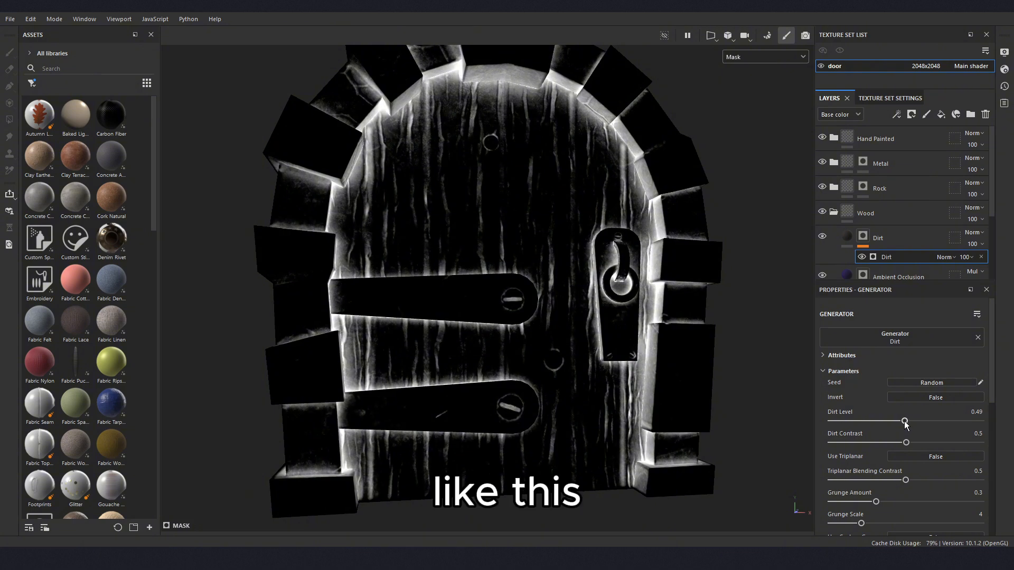
- Set the Dirt generator's Triplanar Blending Contrast to 0.53 and return the model to the material view
scroll(904, 420, down, 1)
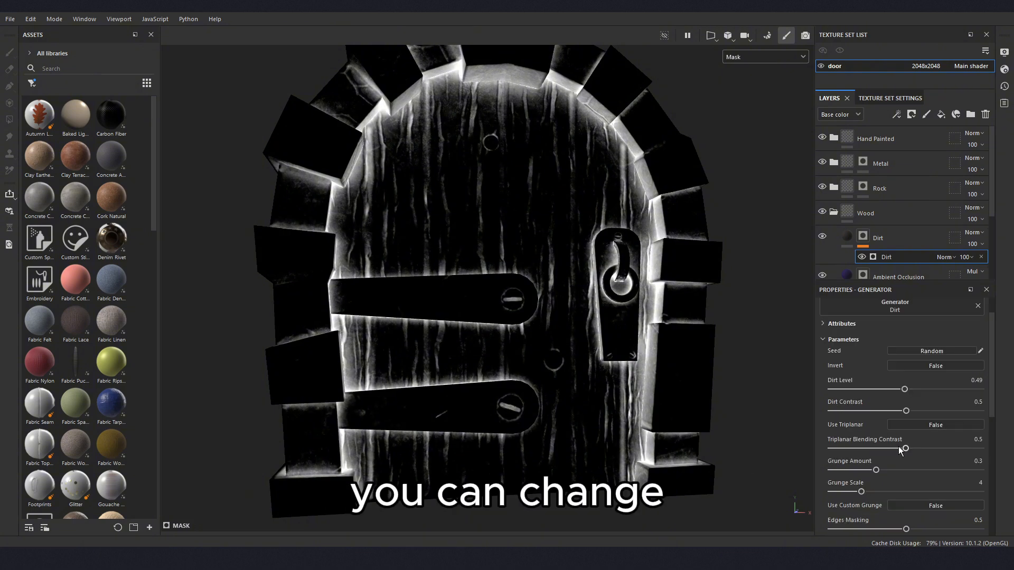
drag(900, 449, 909, 453)
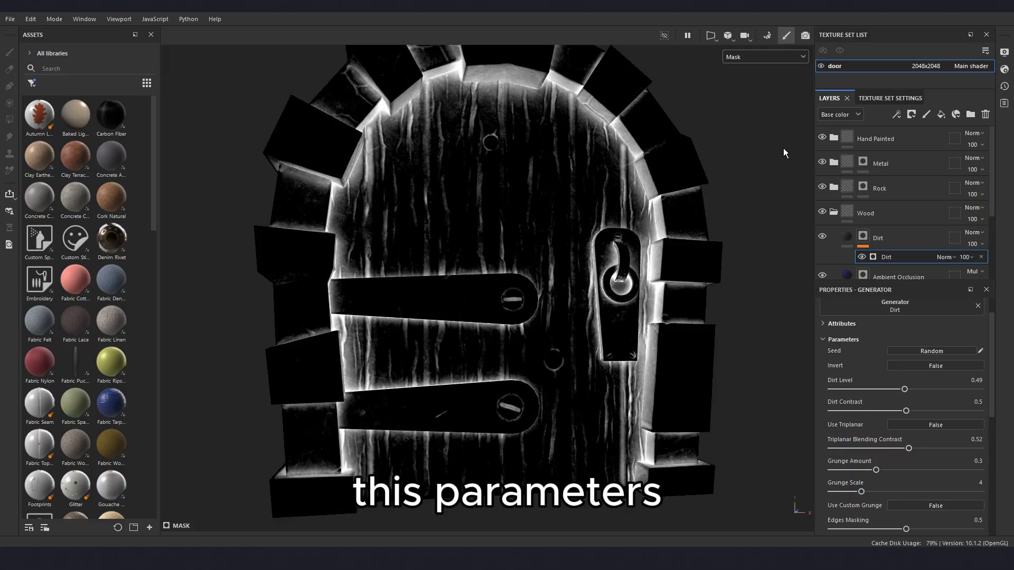
click(847, 236)
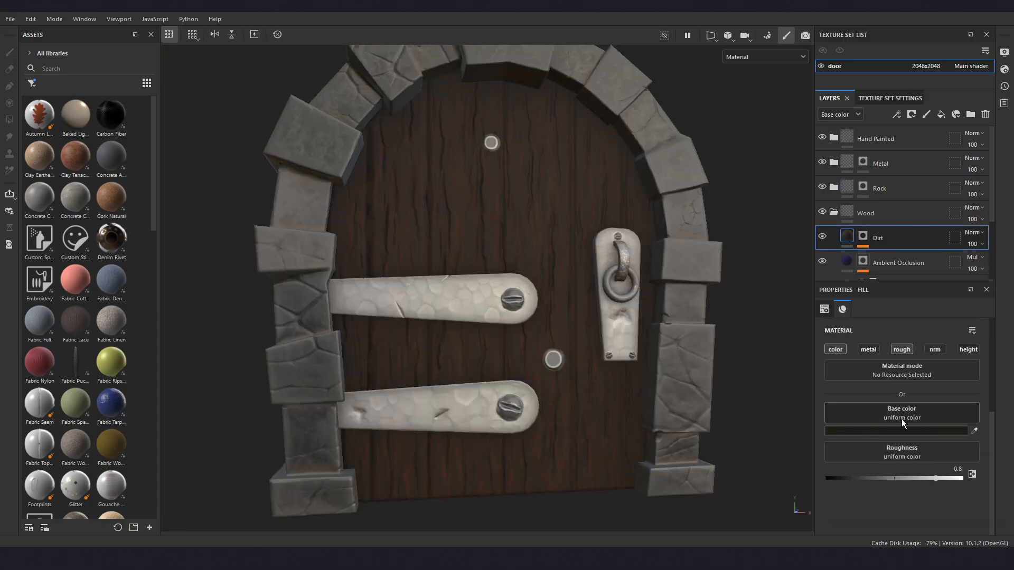
click(887, 263)
click(864, 239)
click(889, 262)
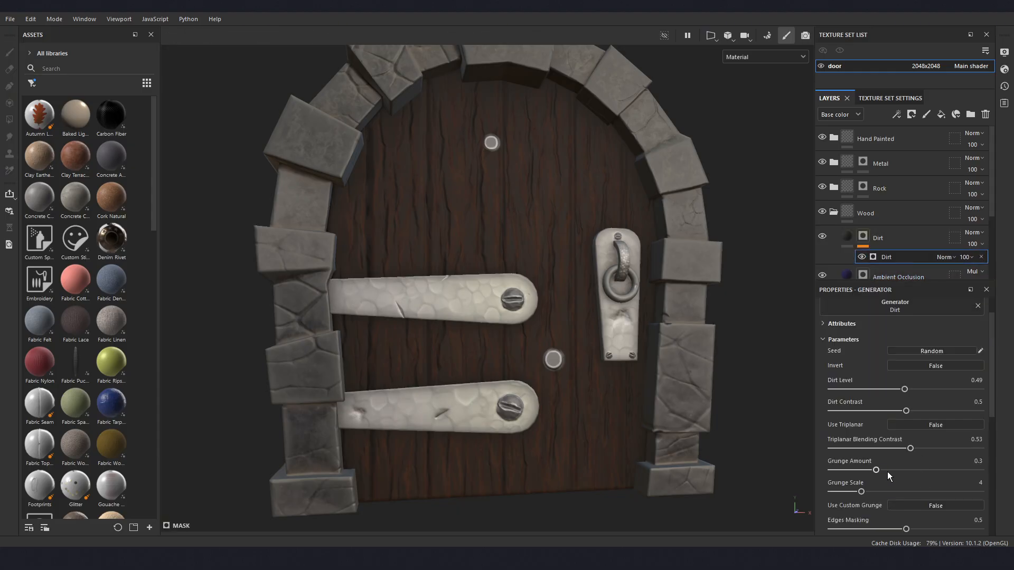
- Set the Dirt generator's Grunge Amount to 0.4, judging the result with the mask displayed alone on the door
mouse_move(876, 471)
mouse_down()
mouse_move(888, 472)
mouse_move(879, 471)
mouse_up()
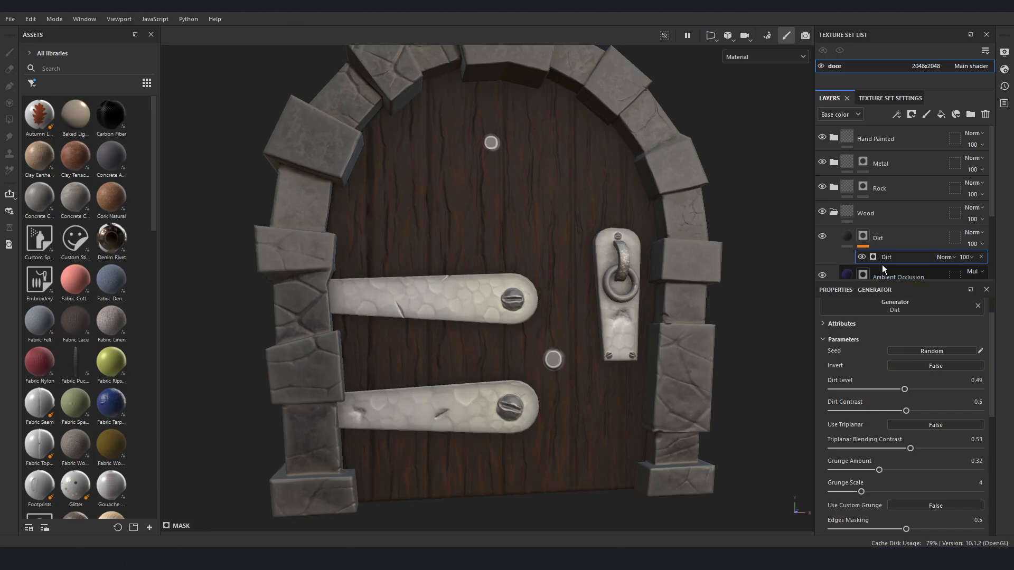
alt+click(864, 240)
drag(879, 470, 864, 493)
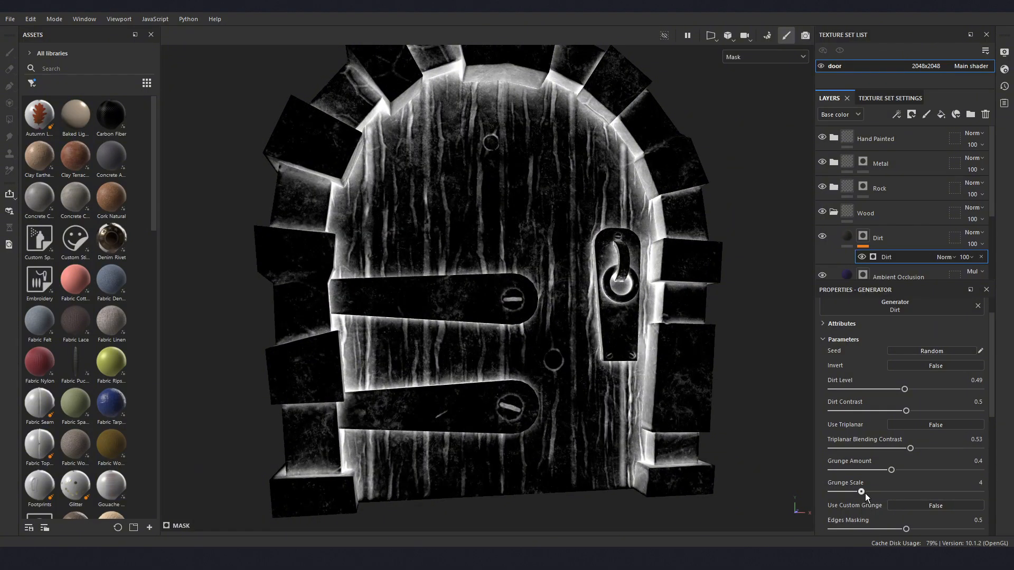
scroll(863, 480, up, 1)
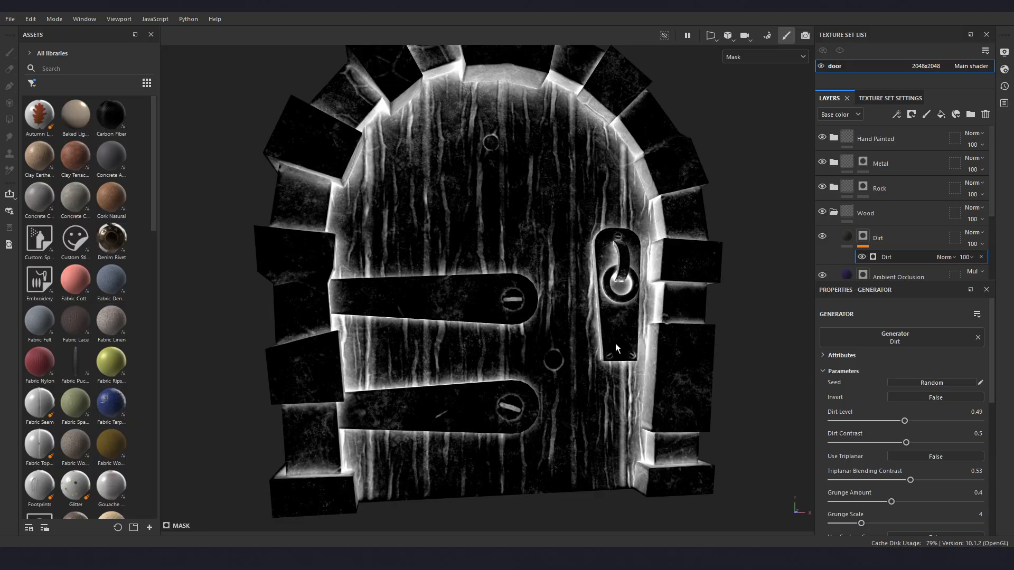
alt+drag(509, 339, 528, 340)
alt+middle_drag(528, 341, 578, 379)
mouse_move(588, 370)
alt+mouse_down()
mouse_move(620, 356)
mouse_move(590, 354)
alt+mouse_up()
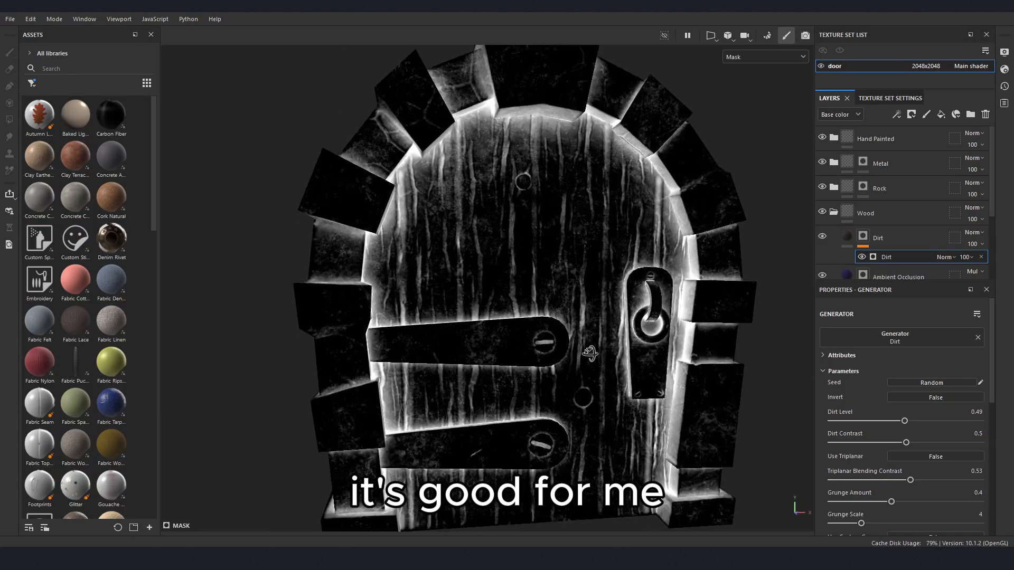
alt+middle_drag(613, 372, 594, 351)
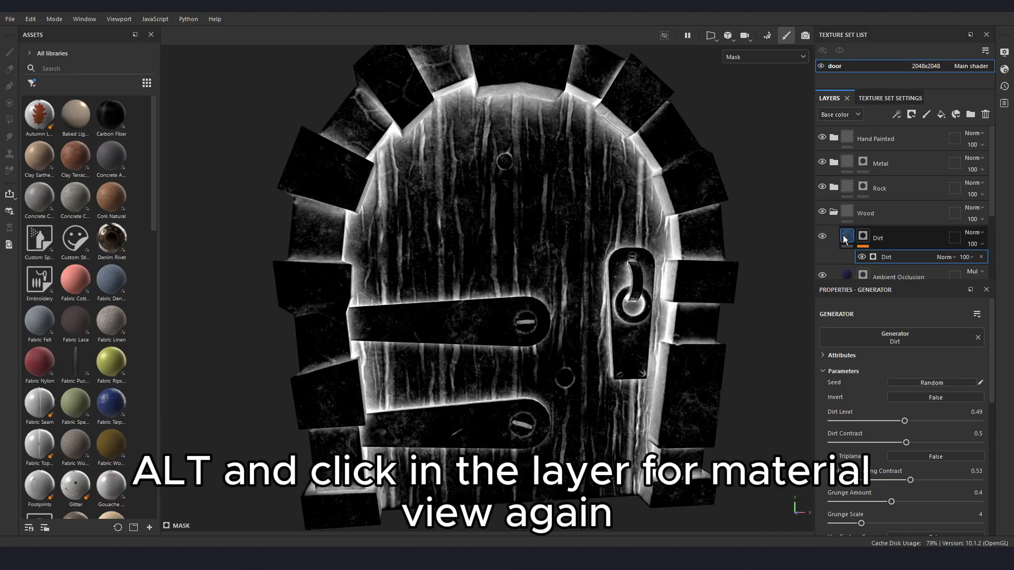
- Return from the mask display to the material view and examine the dirt on the wooden door
mouse_move(845, 237)
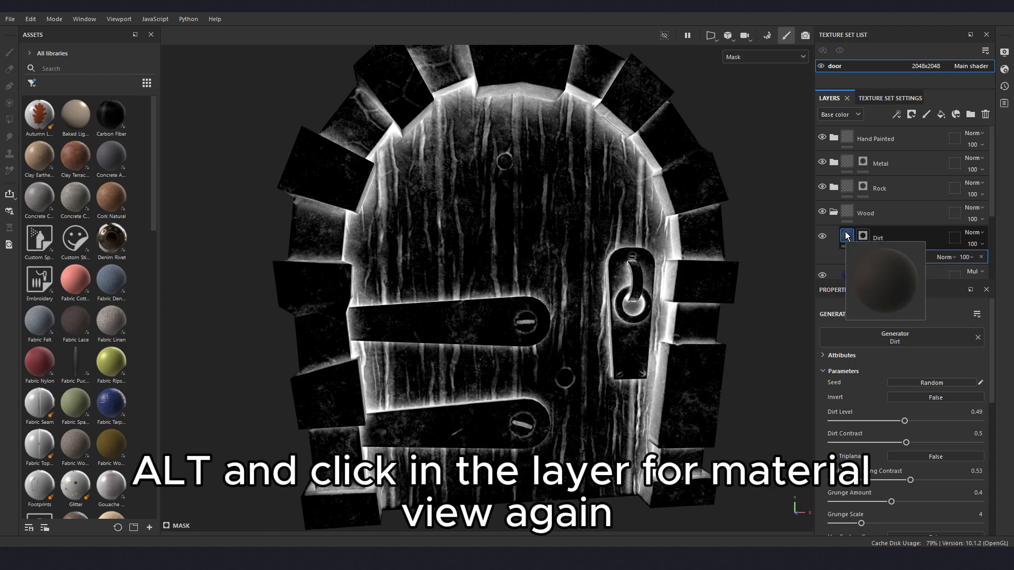
alt+click(844, 236)
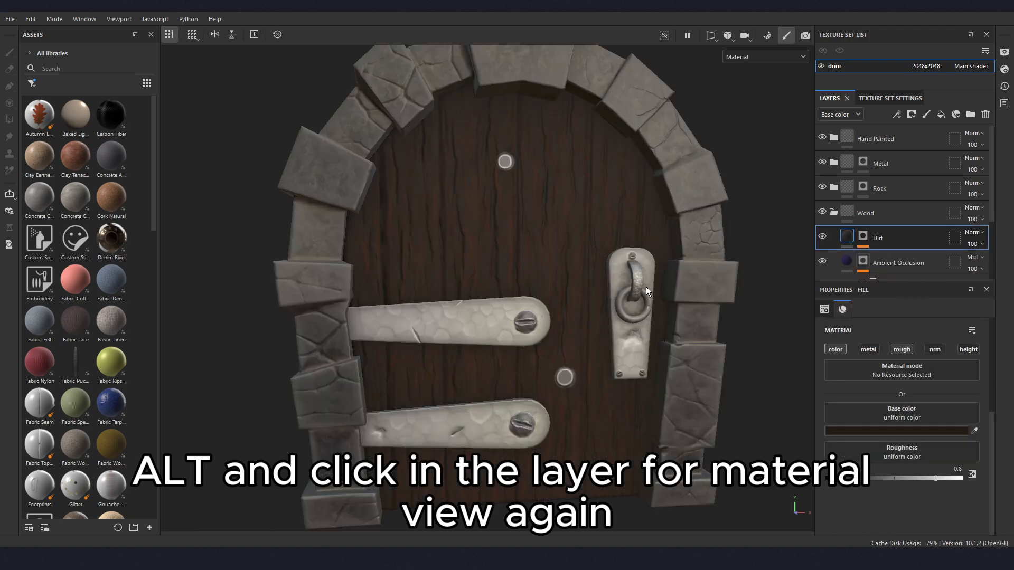
scroll(623, 302, up, 3)
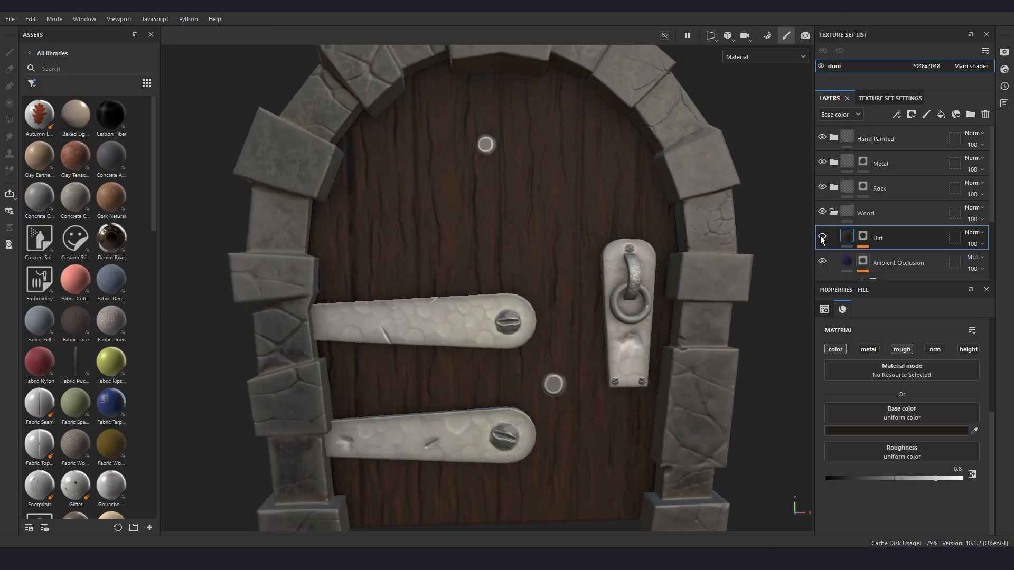
scroll(598, 273, down, 2)
alt+drag(599, 271, 579, 291)
alt+middle_drag(589, 289, 570, 306)
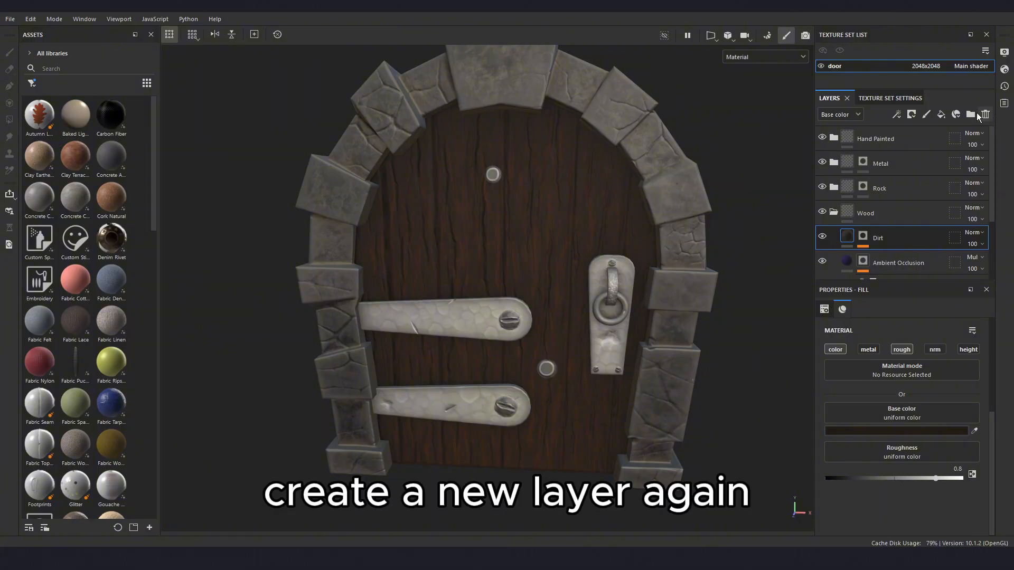
- Add a fill layer above the Dirt layer in the Wood folder and name it Curvature
click(940, 115)
double_click(879, 238)
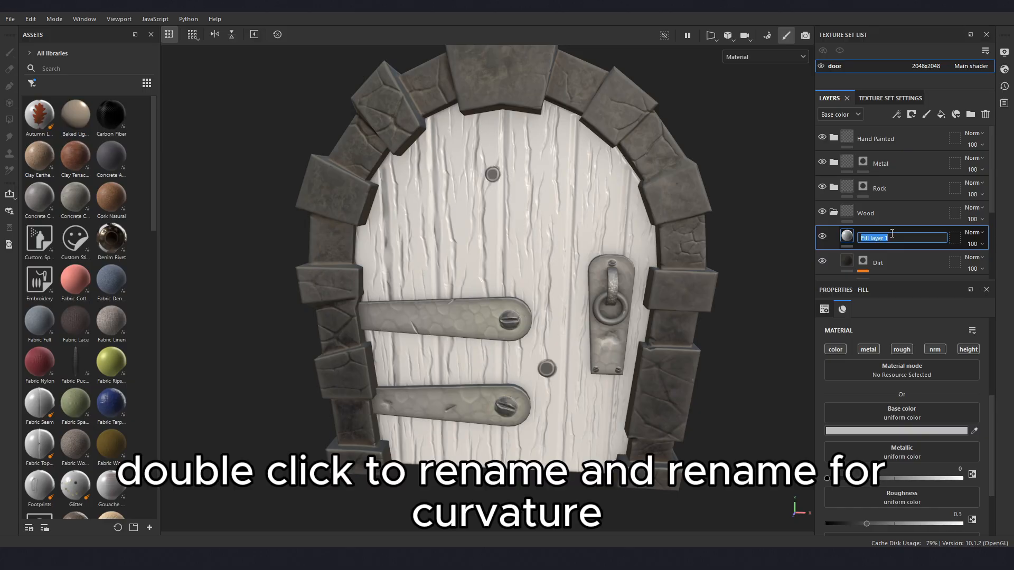
text(curvature)
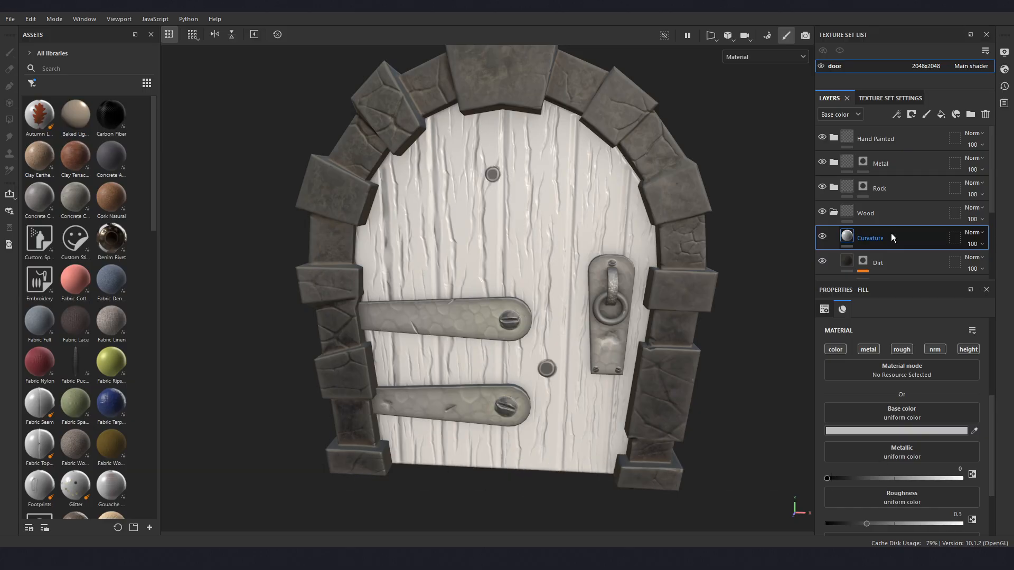
key(Return)
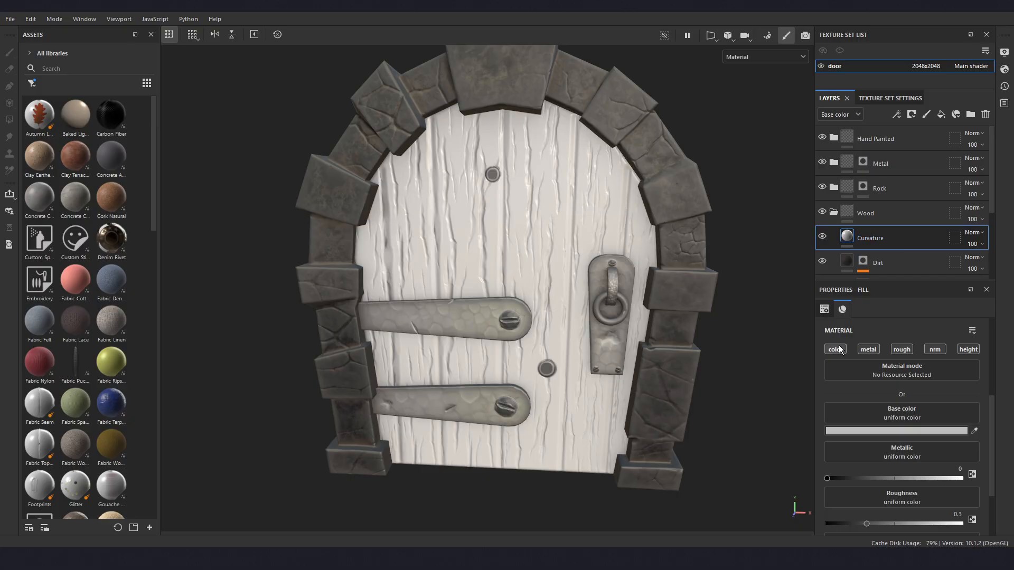
- Disable the metal, normal and height channels of the Curvature fill layer
click(867, 349)
click(935, 349)
click(969, 350)
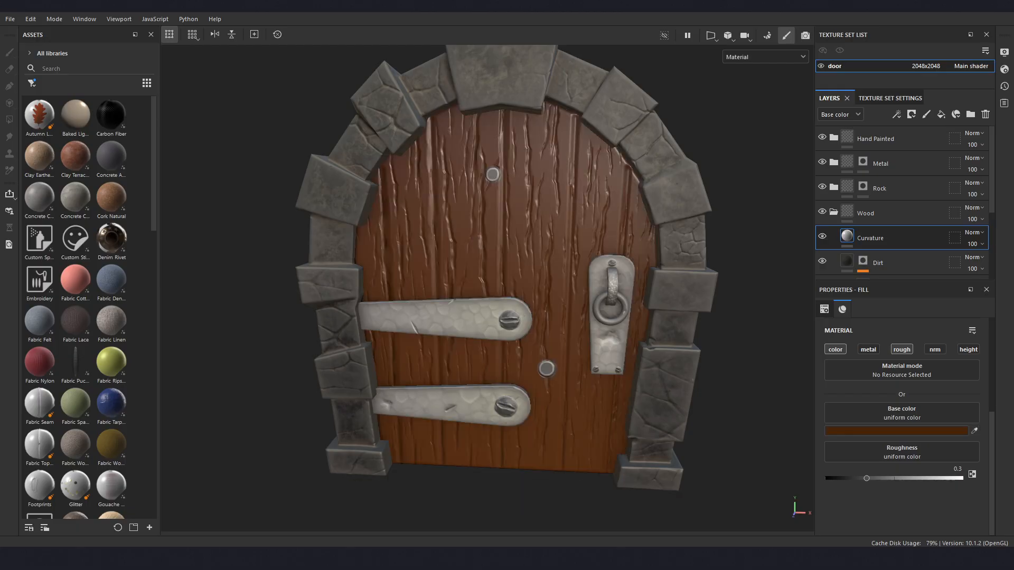
- Set the Curvature layer's base color to the brown 482305 and its roughness to 0.8659
click(847, 430)
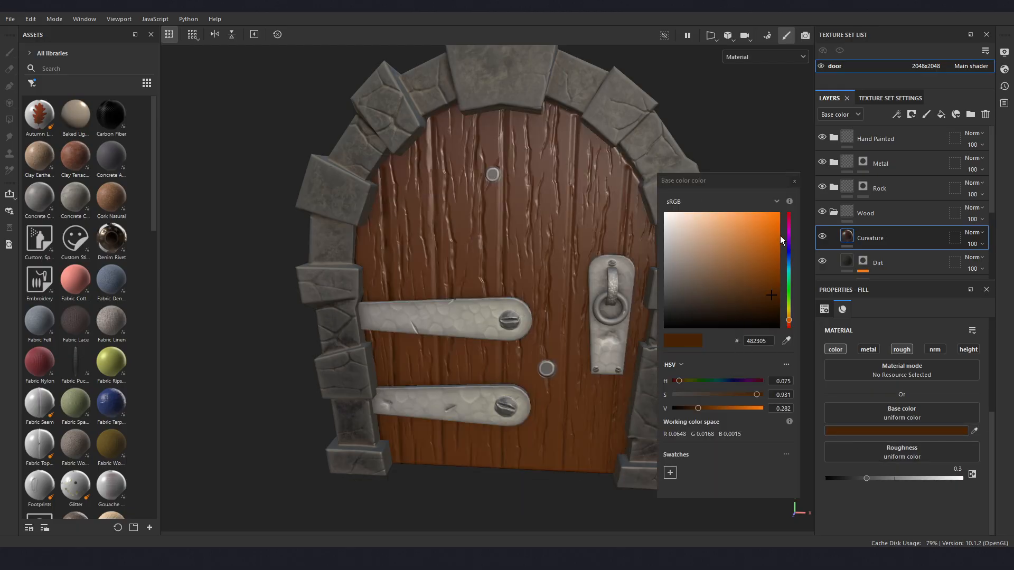
click(794, 181)
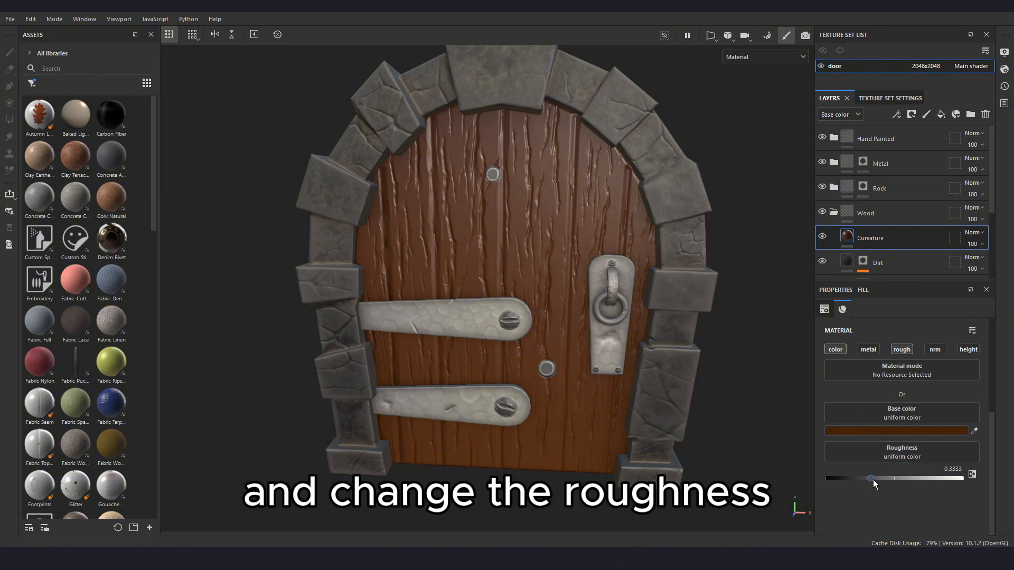
drag(872, 481, 945, 478)
alt+drag(498, 366, 591, 349)
scroll(590, 350, up, 1)
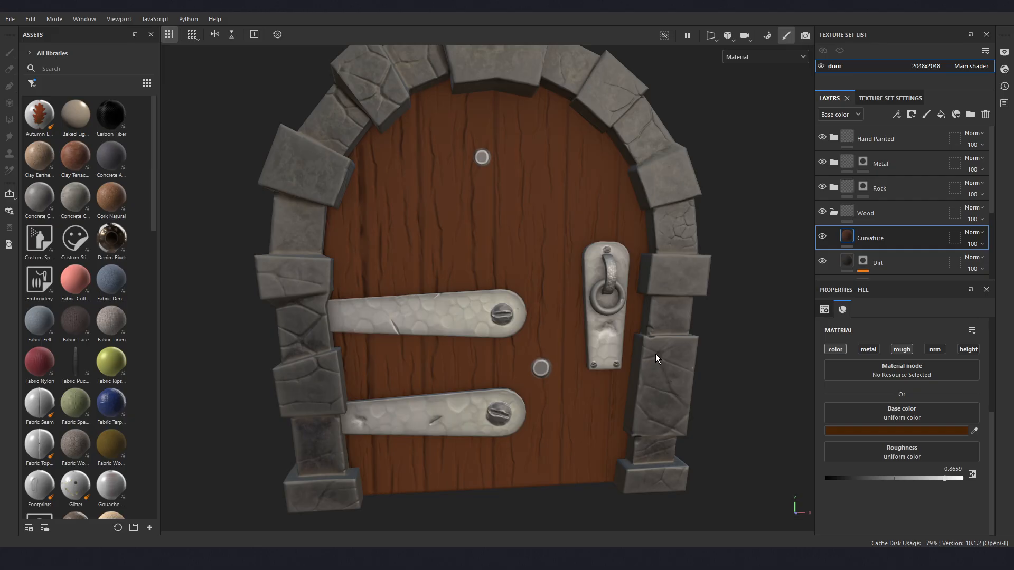
- Add a black mask to the Curvature layer and give the mask a Curvature generator
right_click(885, 240)
click(897, 20)
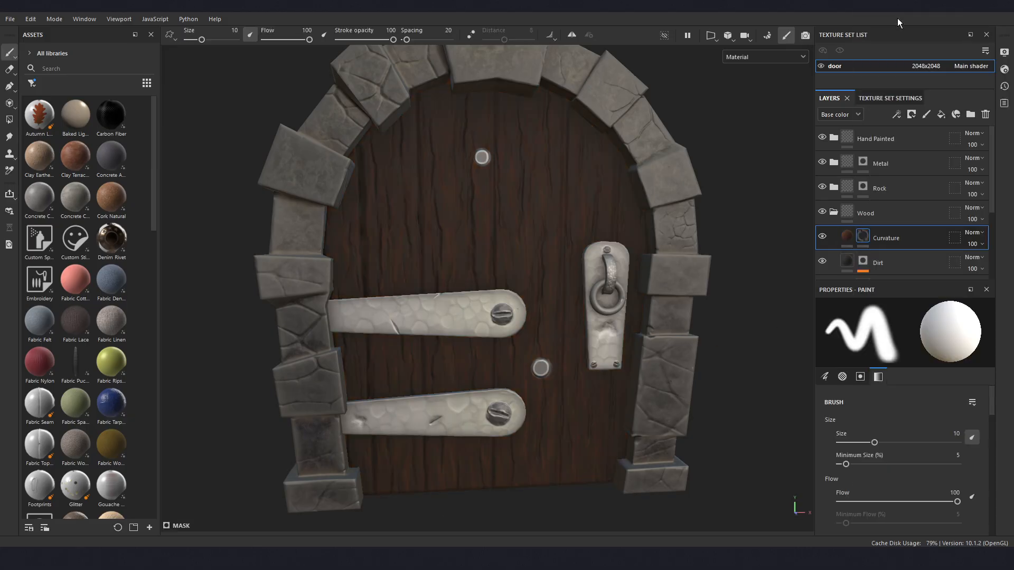
right_click(865, 241)
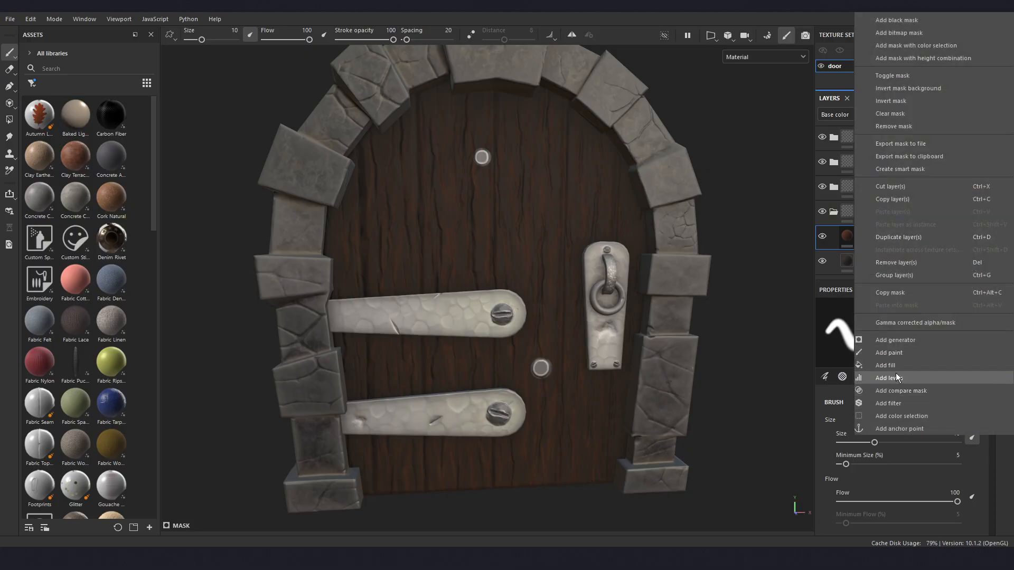
click(902, 341)
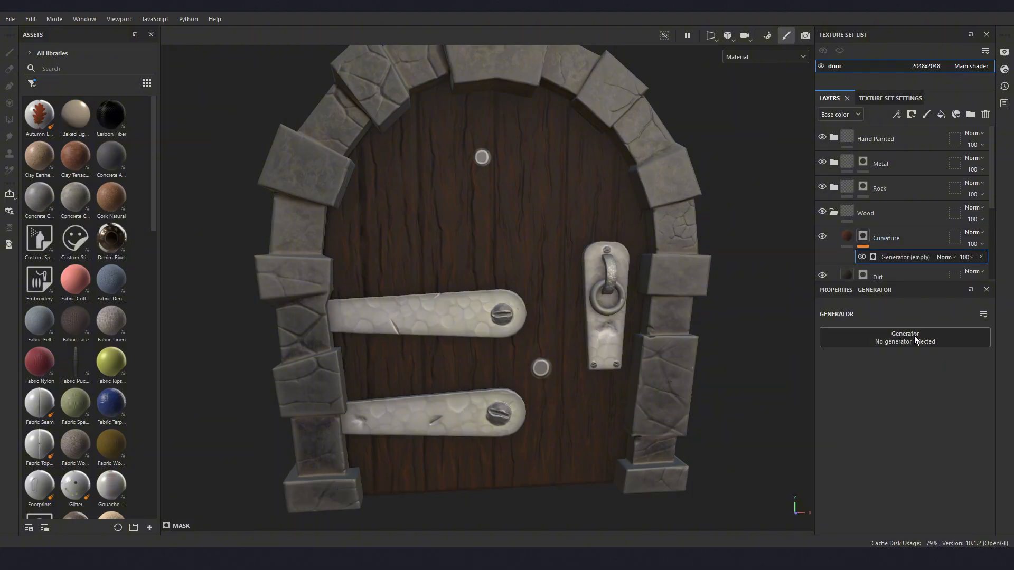
click(914, 336)
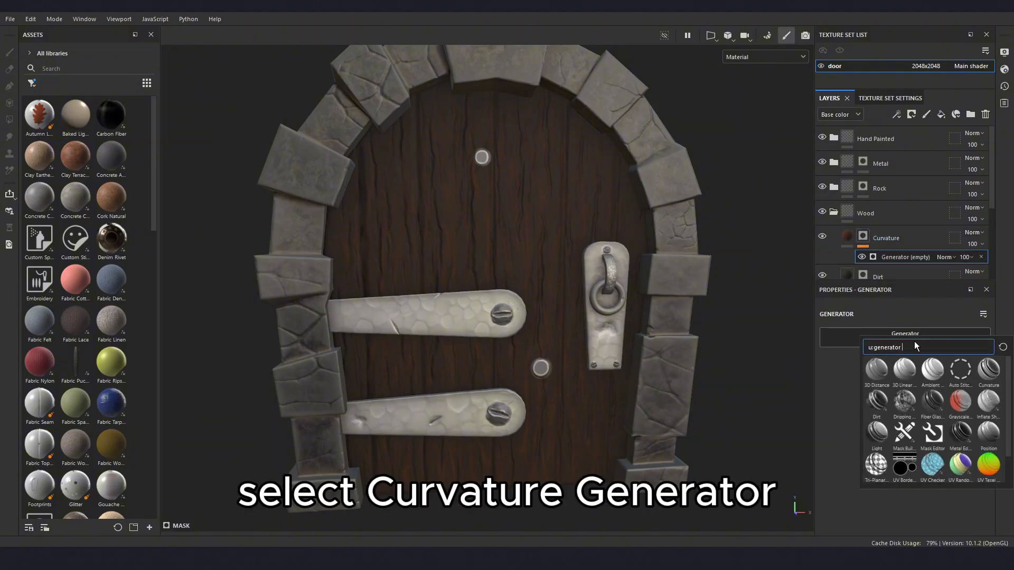
click(991, 373)
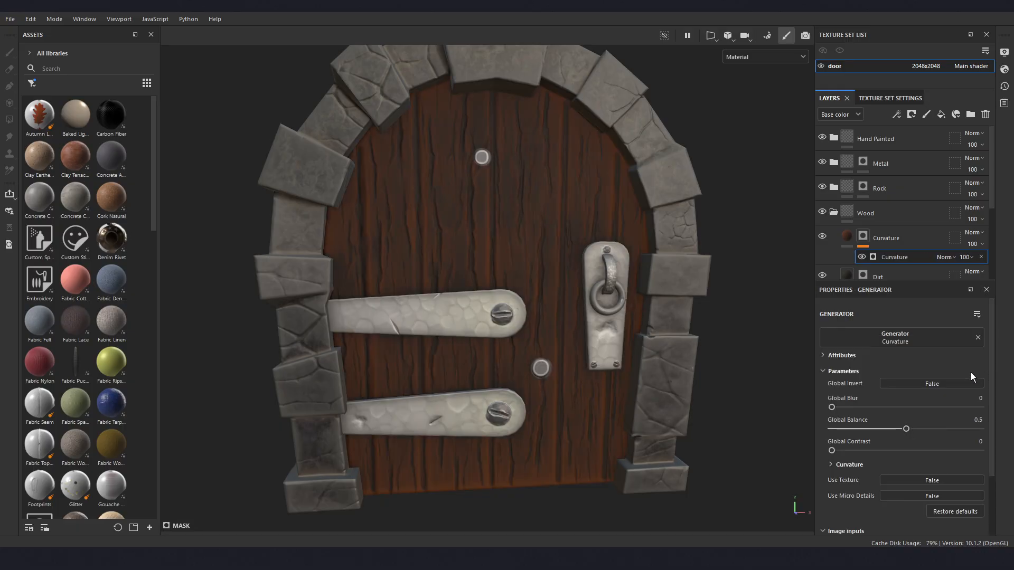
- Examine the curvature highlights on the door and display the Curvature layer's mask alone
alt+drag(688, 338, 667, 361)
alt+drag(481, 313, 565, 329)
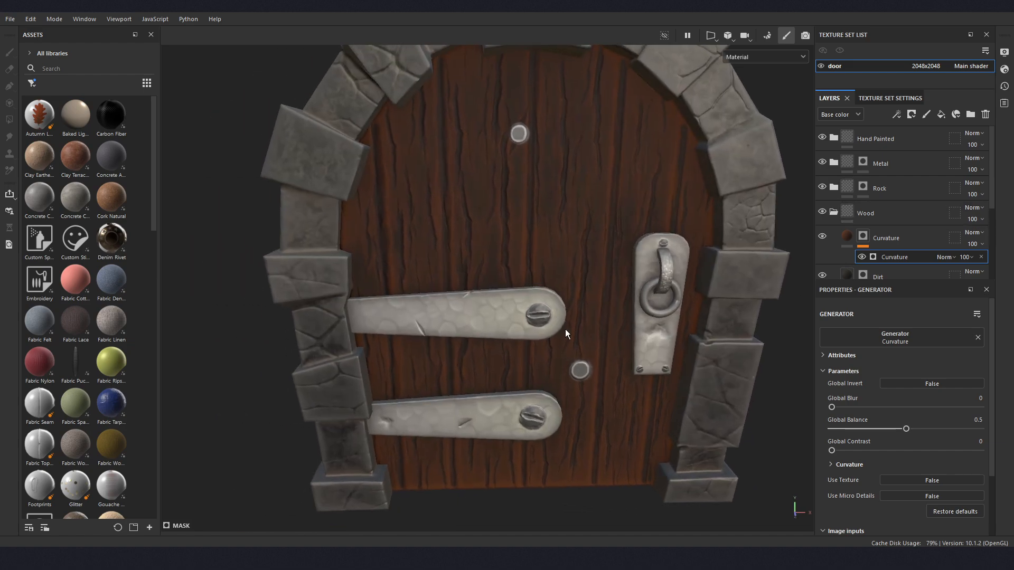
alt+click(863, 238)
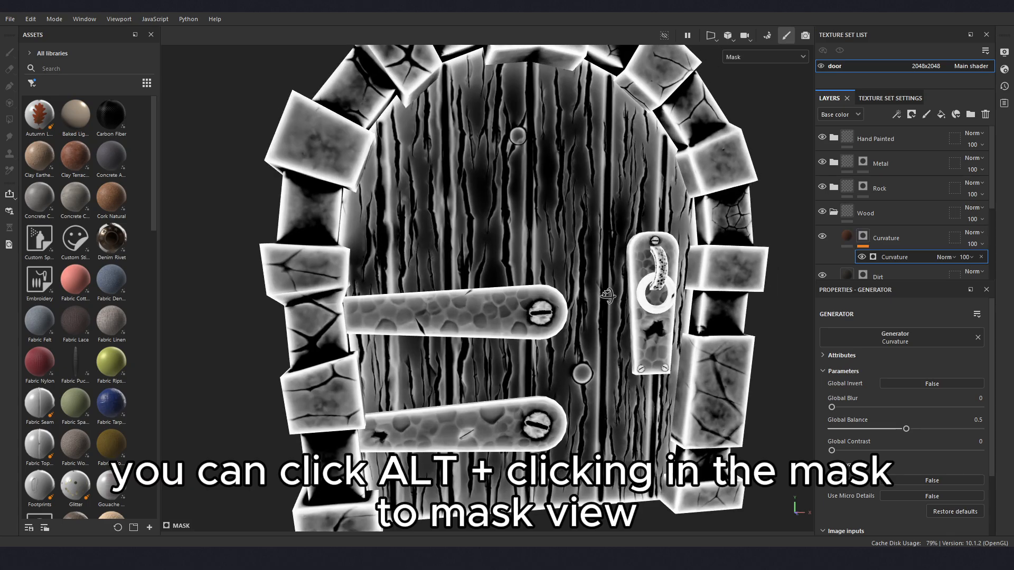
- Try a global balance of 0.42 and a global blur of 0.46 on the Curvature generator, and restore them to 0.5 and 0
alt+drag(607, 296, 665, 314)
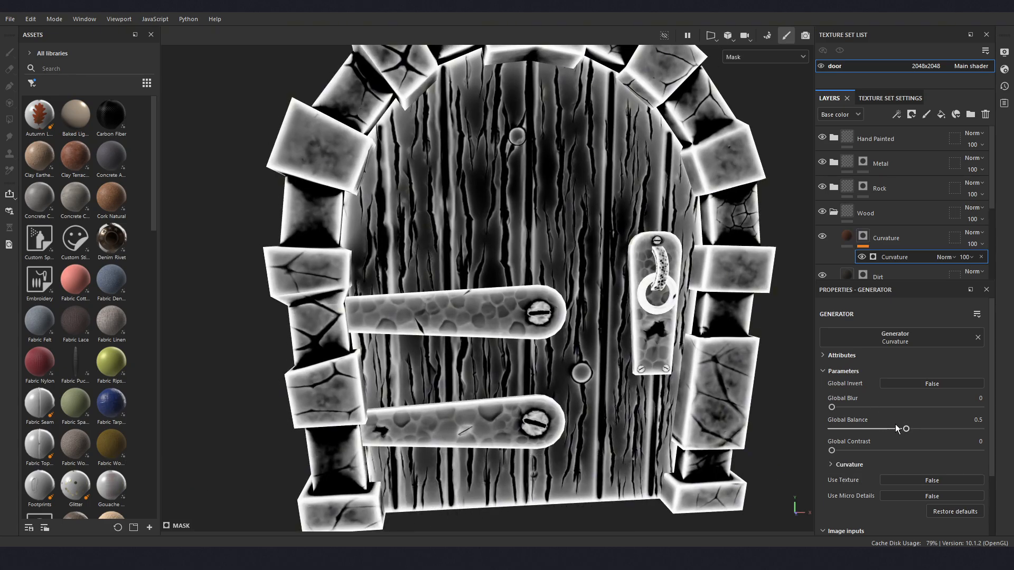
mouse_move(907, 430)
mouse_down()
mouse_move(928, 430)
mouse_move(894, 429)
mouse_up()
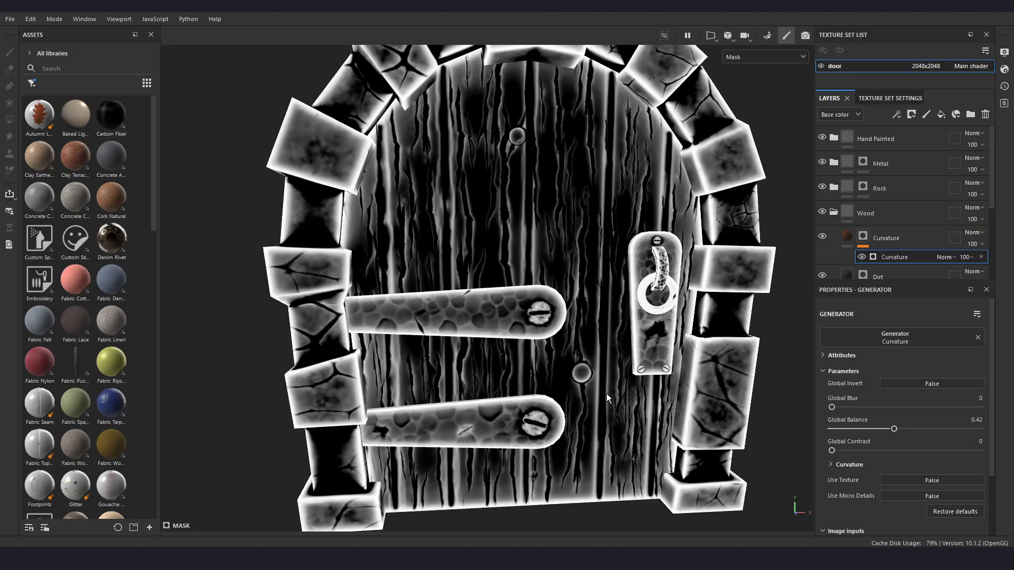
alt+drag(606, 394, 638, 378)
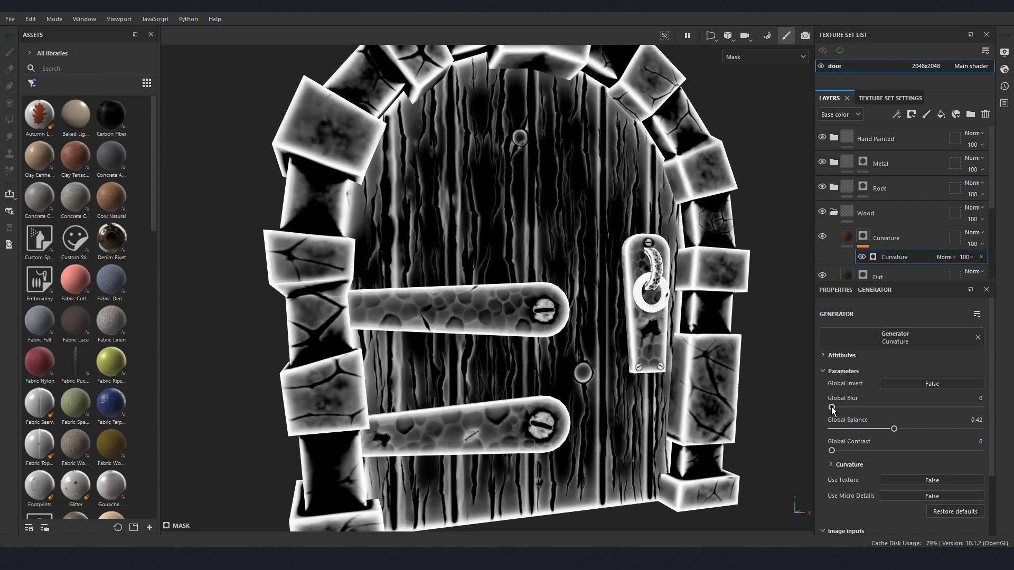
drag(831, 407, 836, 407)
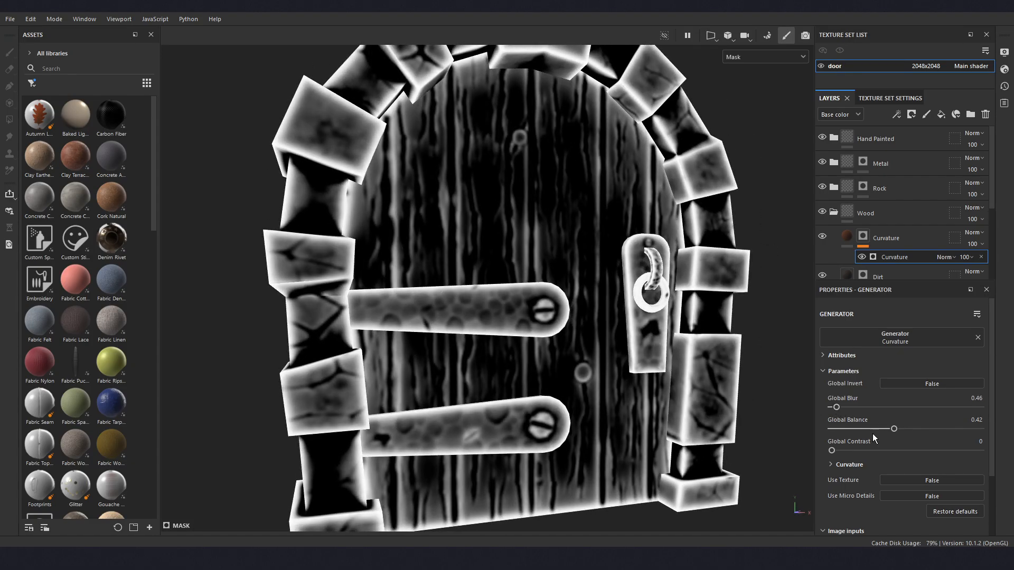
drag(892, 429, 893, 424)
drag(837, 407, 816, 407)
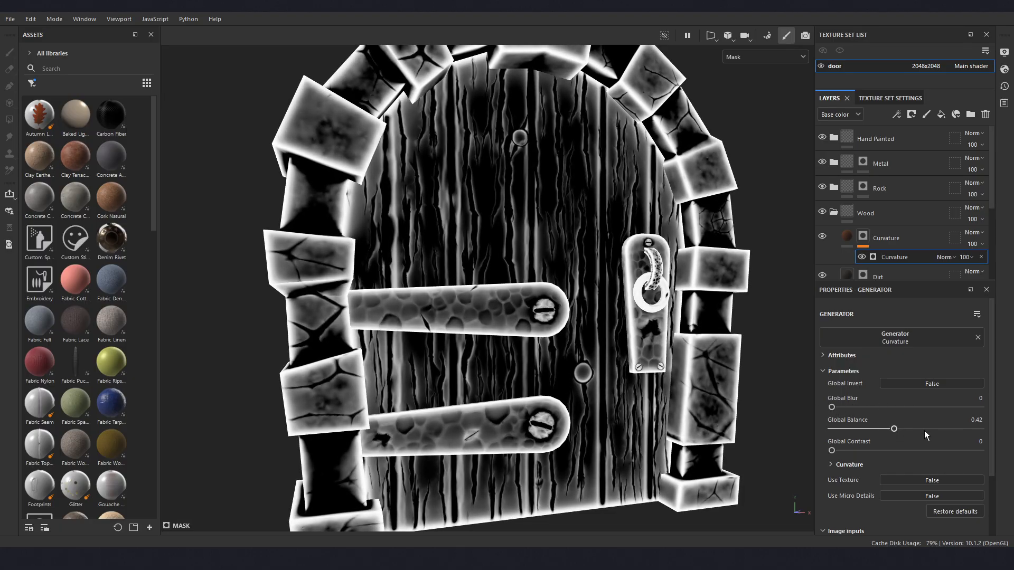
drag(896, 432, 905, 432)
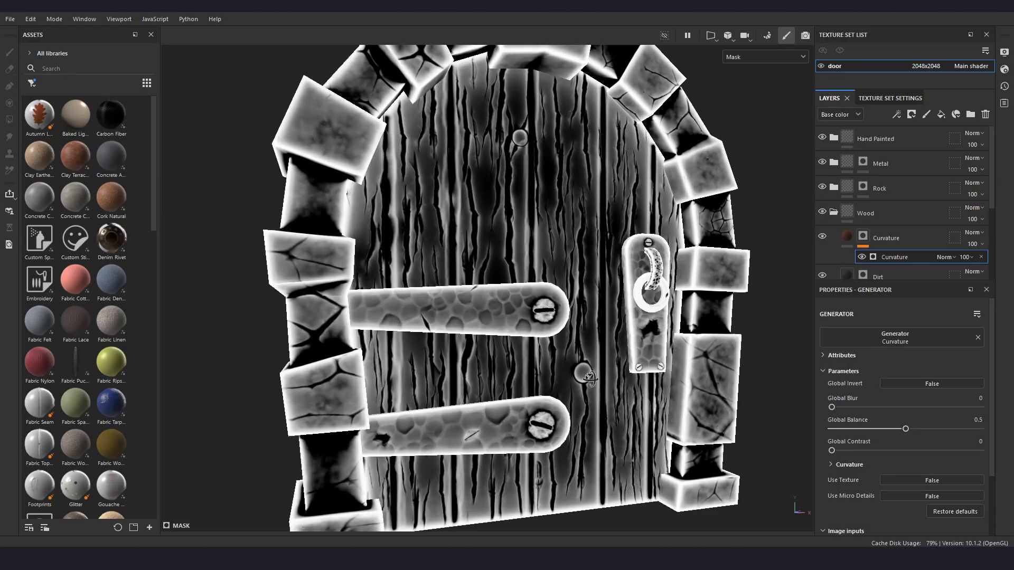
- Switch the viewport display from the mask back to the Material view
alt+drag(587, 378, 605, 346)
alt+drag(539, 315, 775, 144)
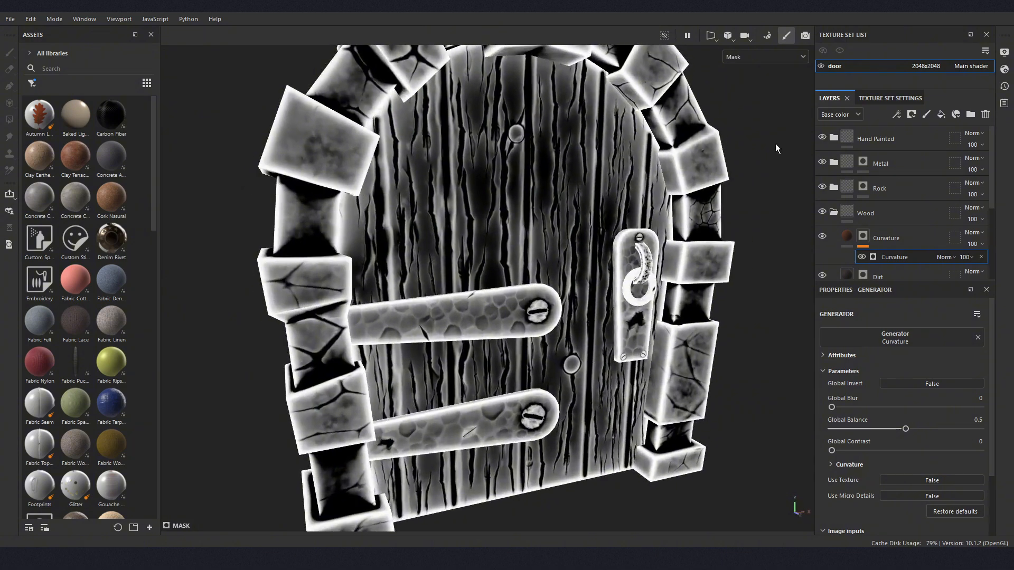
click(780, 59)
click(761, 83)
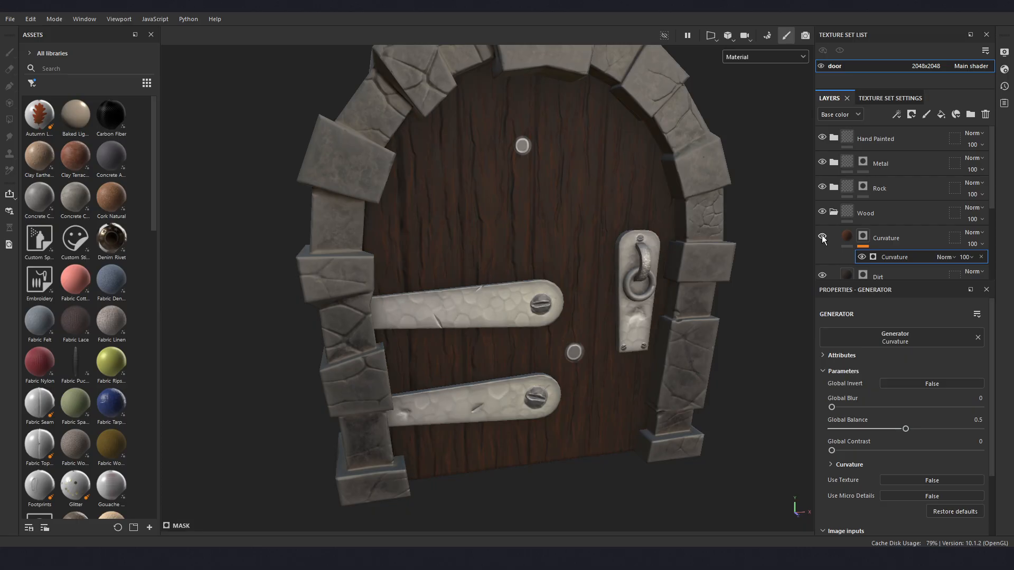
- Set the Curvature layer's opacity to 63 and compare the door with the layer hidden and shown
alt+drag(659, 254, 578, 265)
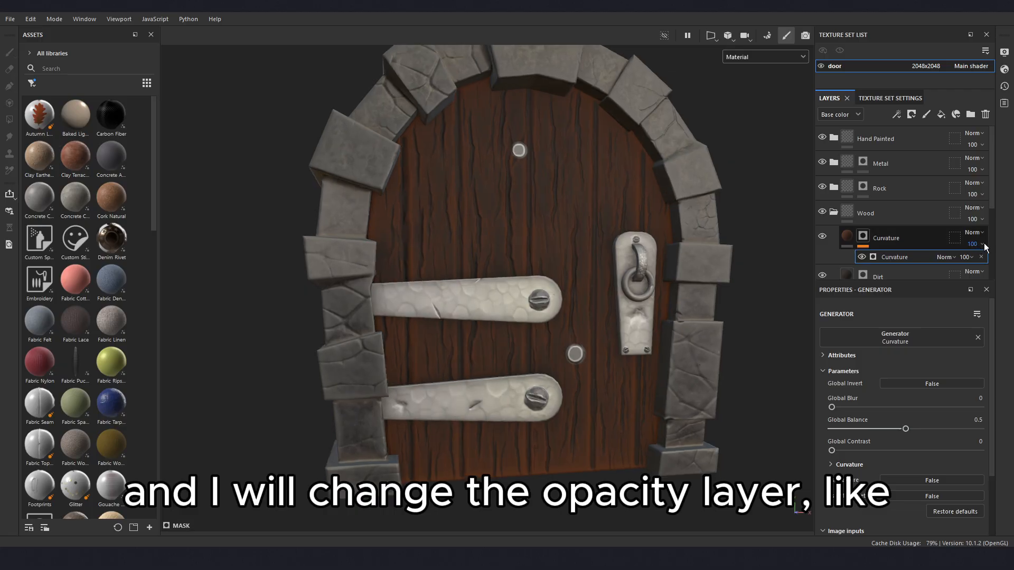
click(969, 257)
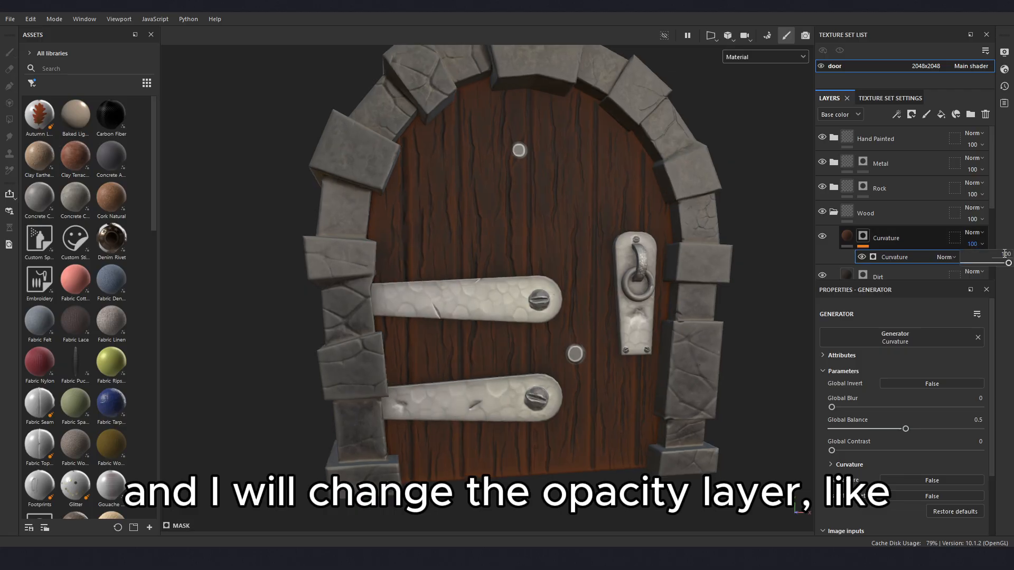
double_click(1005, 254)
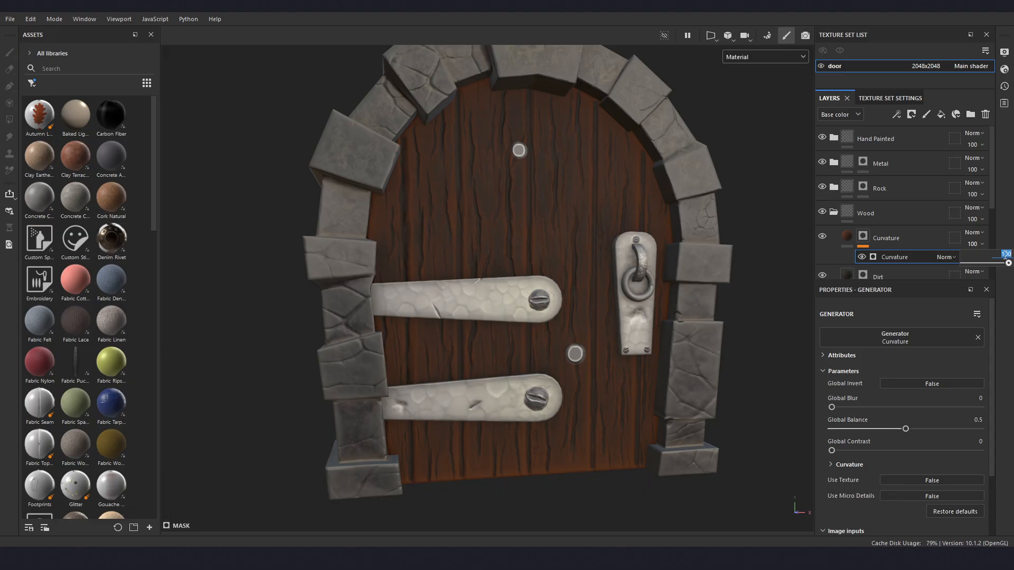
text(6)
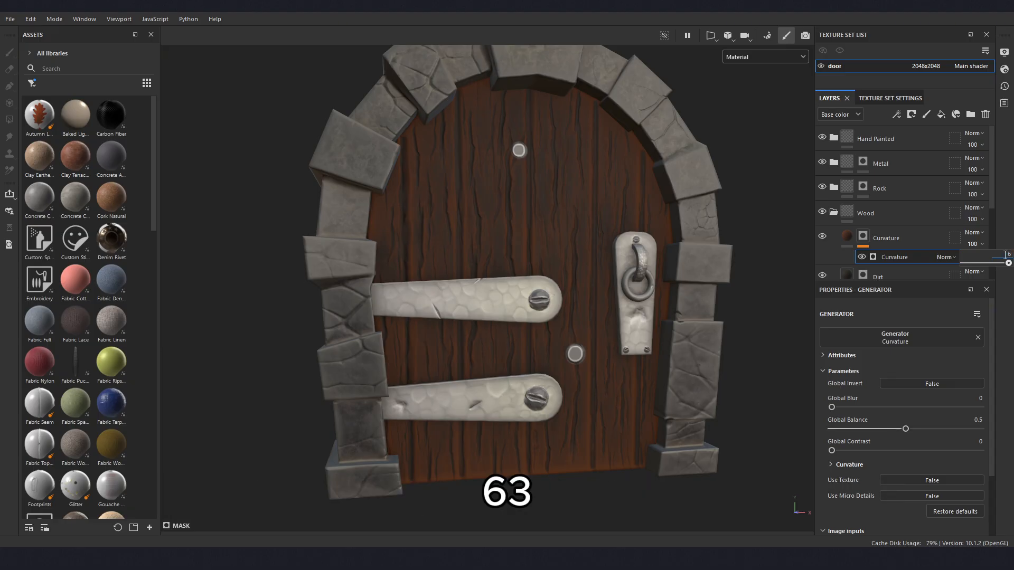
text(3)
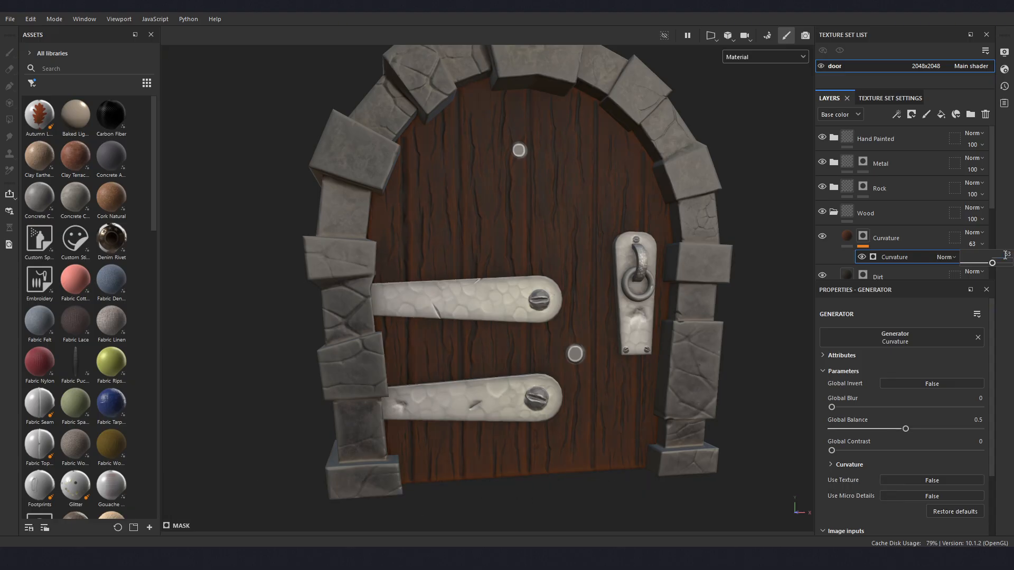
click(825, 237)
click(824, 236)
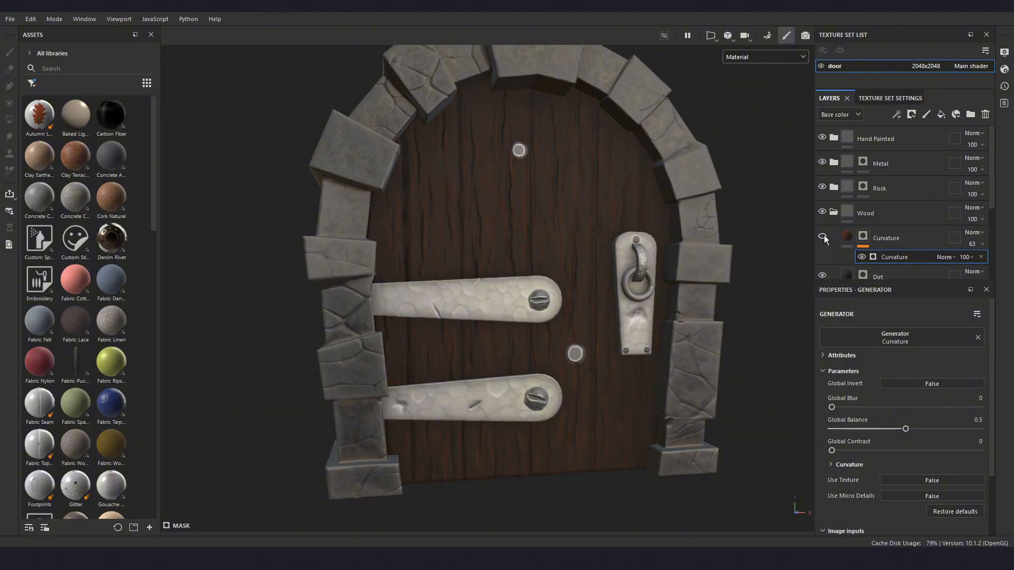
- Add a fill layer named Baked above the Curvature layer in the Wood folder and set its blending mode to Soft light
alt+drag(717, 253, 659, 268)
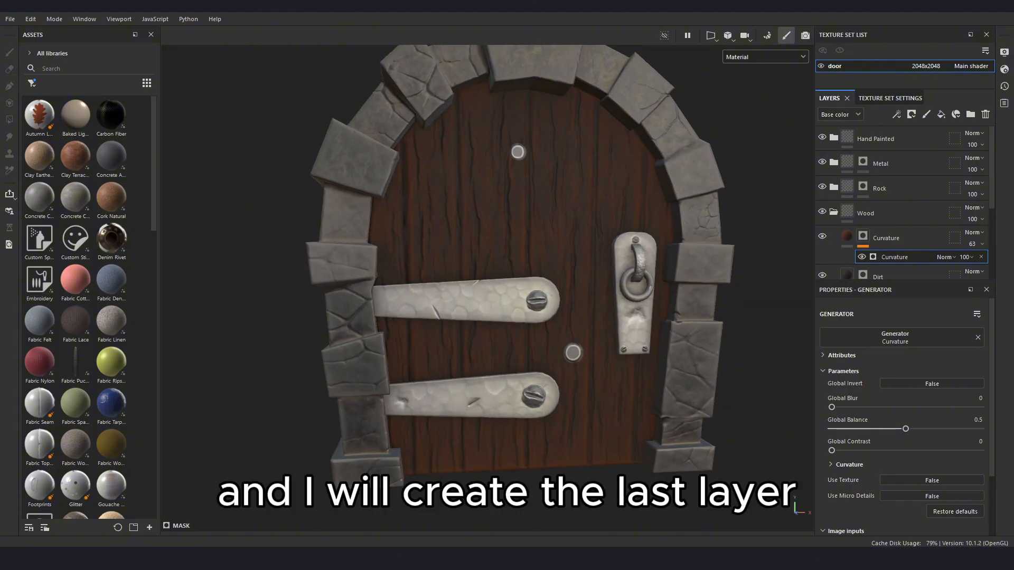
alt+drag(712, 297, 666, 342)
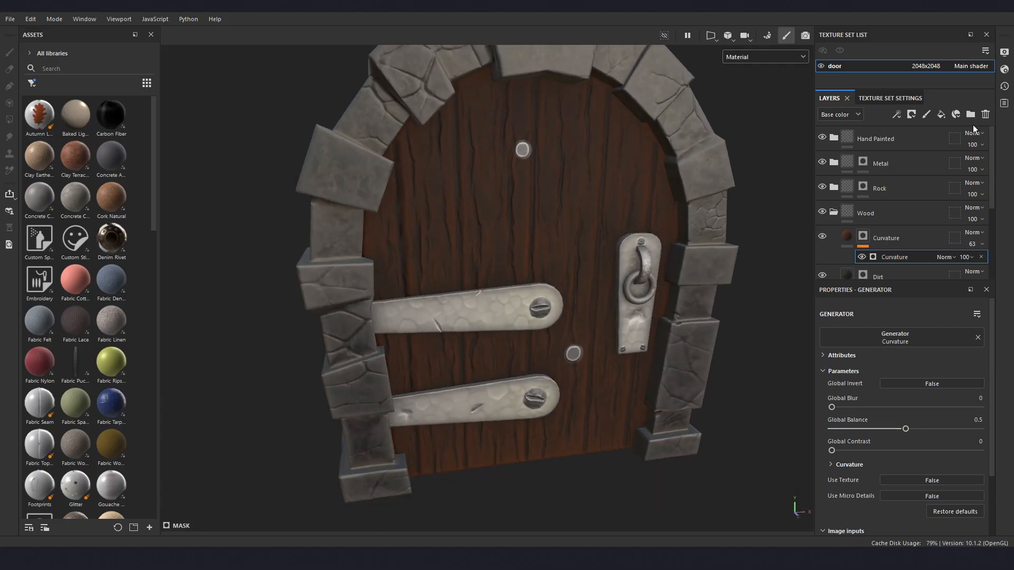
click(940, 115)
double_click(864, 240)
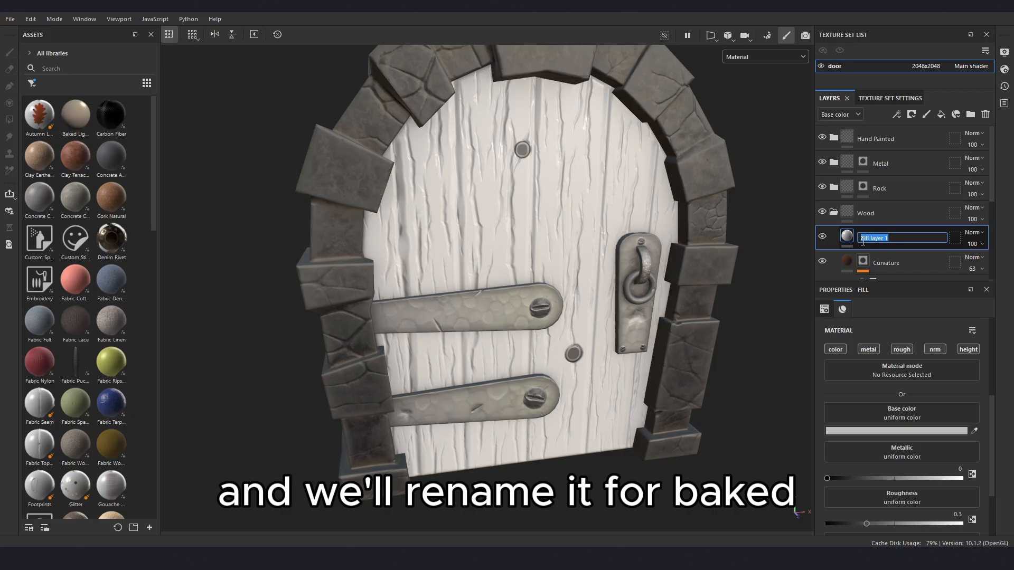
text(Baked)
key(Return)
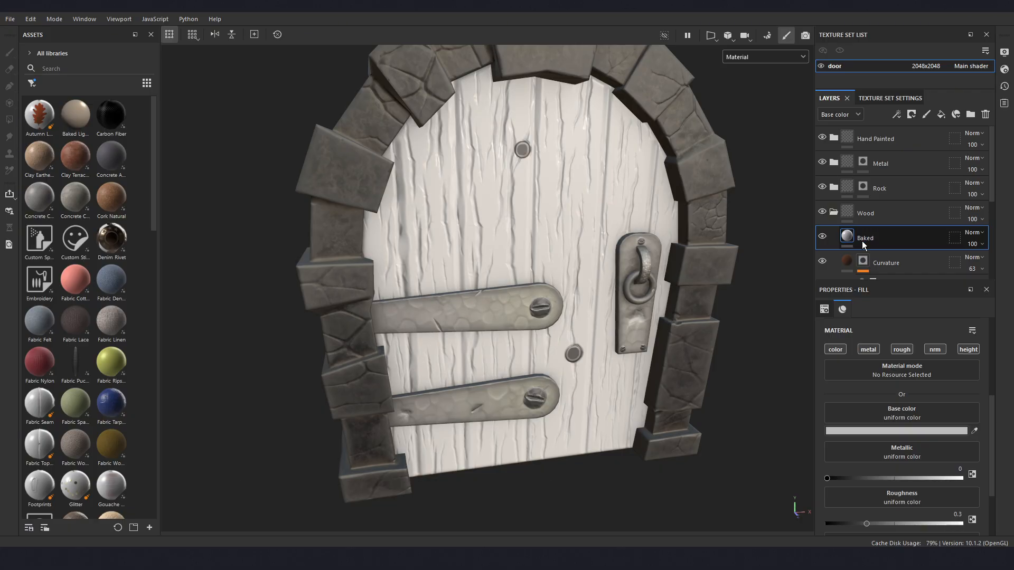
click(981, 232)
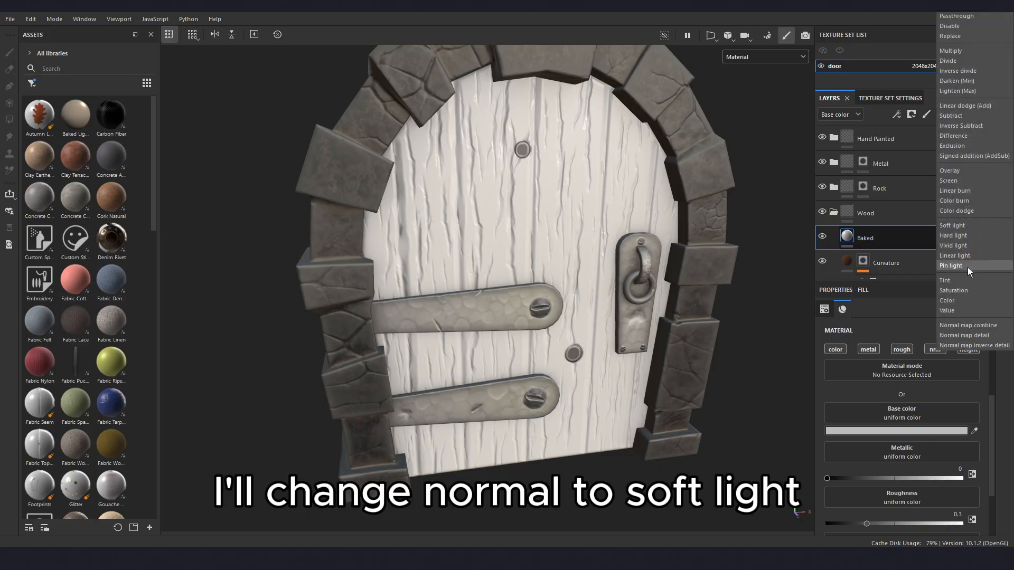
click(956, 226)
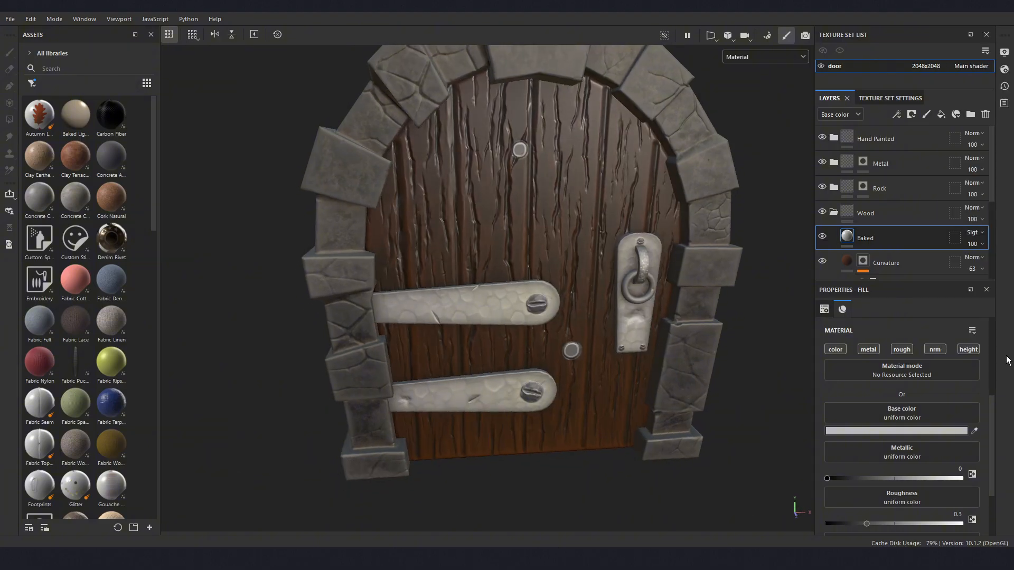
- Disable the Baked layer's metal, normal and height channels and set its roughness to 0.7395
click(860, 350)
click(939, 350)
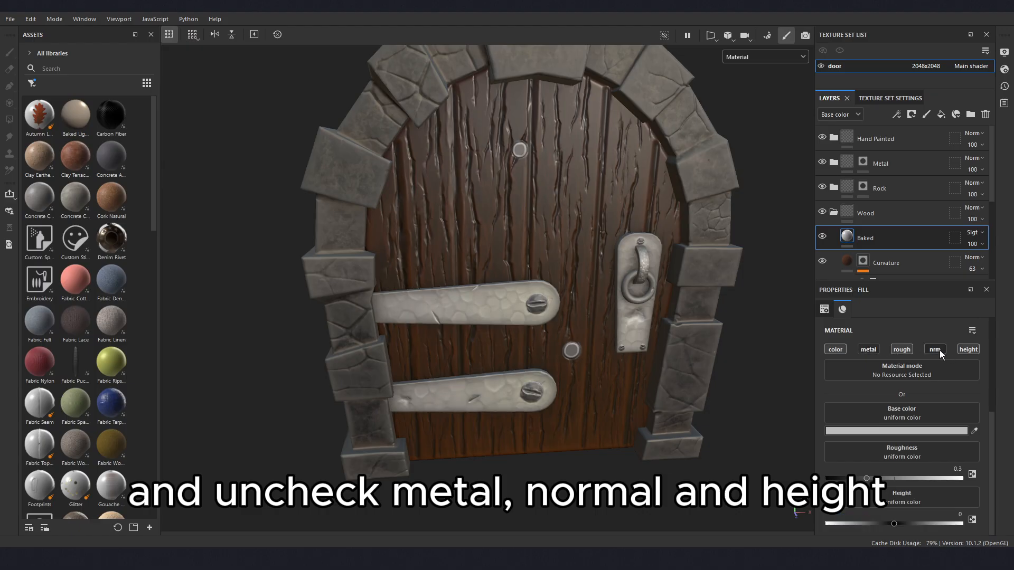
click(968, 350)
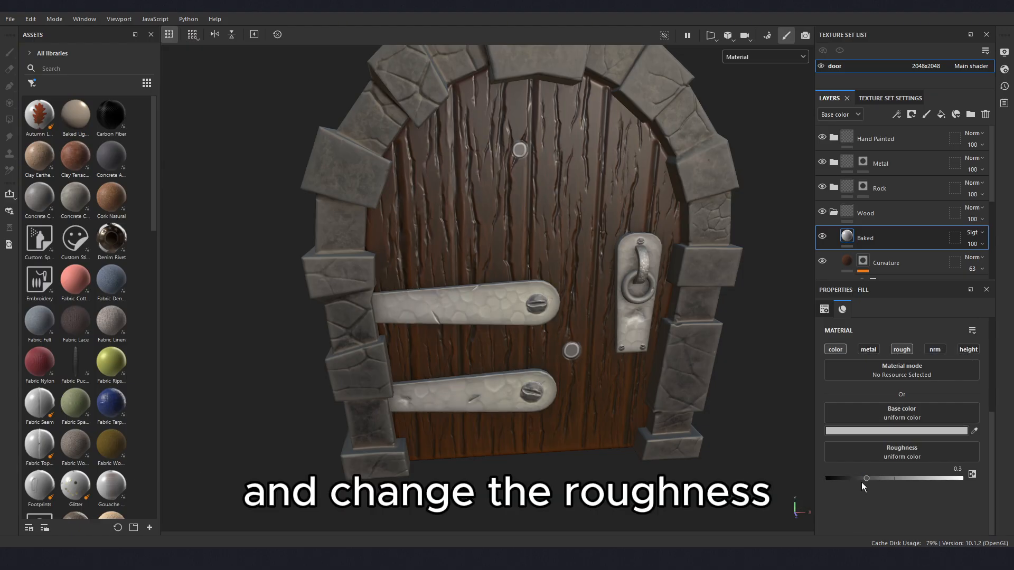
drag(868, 478, 920, 476)
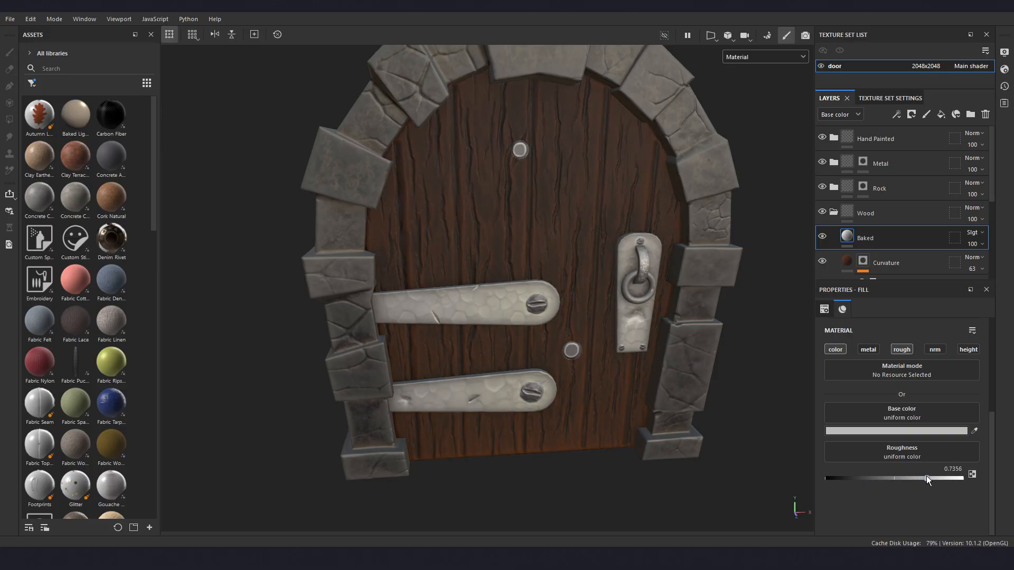
drag(925, 479, 927, 479)
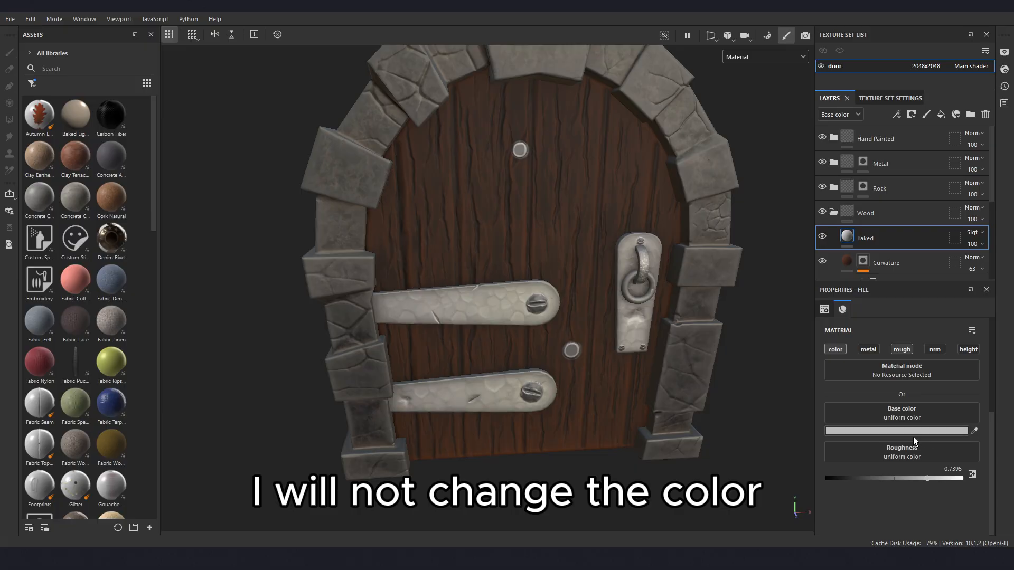
- Add a Baked Lighting Stylized filter to the Baked layer
mouse_move(534, 359)
alt+mouse_down()
mouse_move(523, 315)
mouse_move(521, 357)
alt+mouse_up()
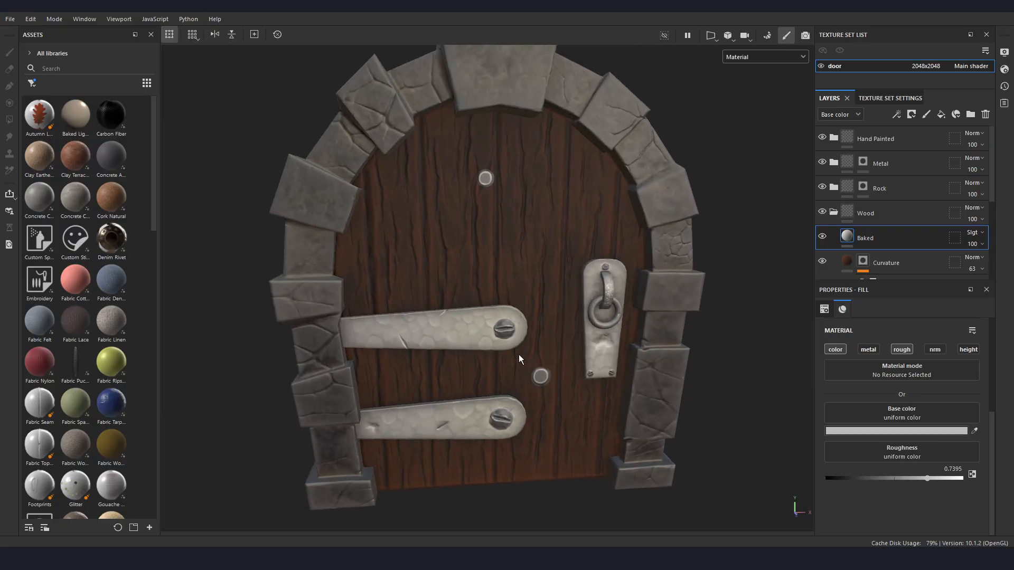
right_click(869, 240)
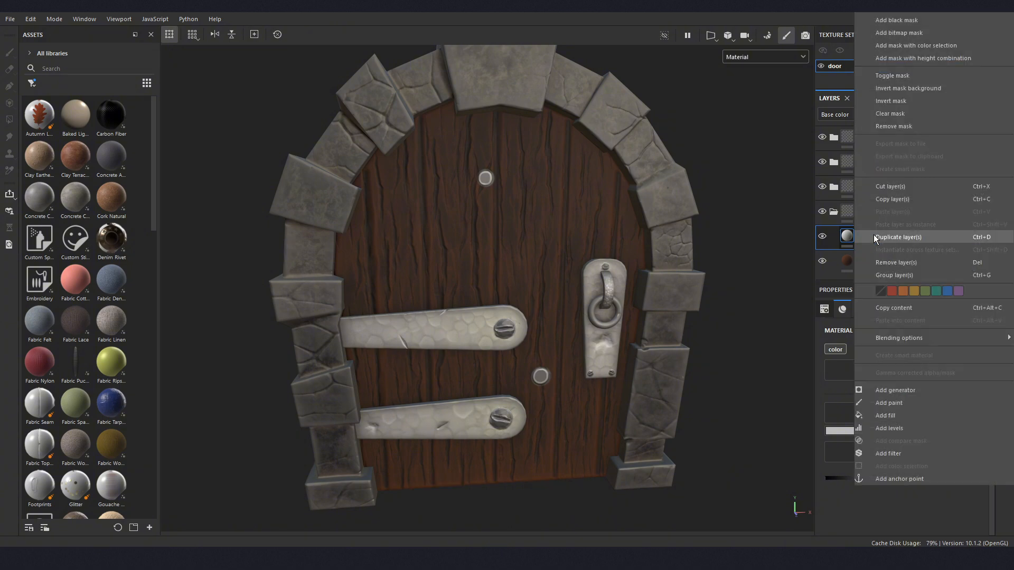
click(889, 454)
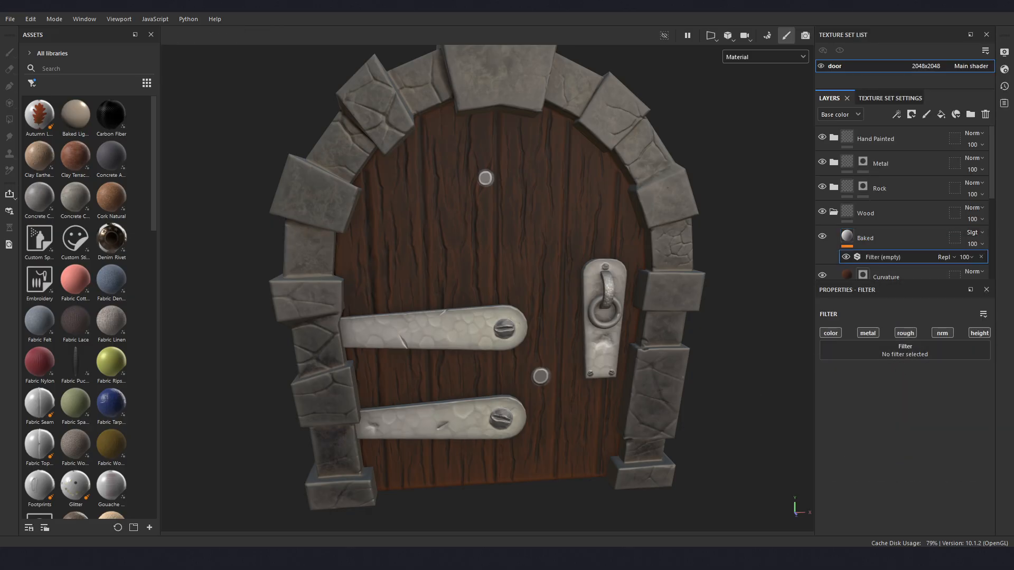
click(889, 350)
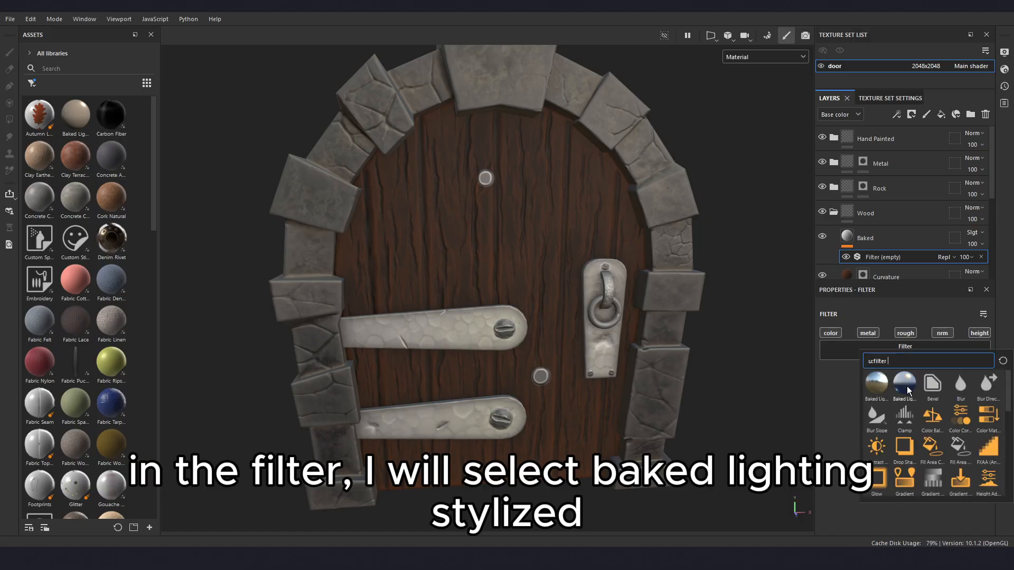
mouse_move(907, 388)
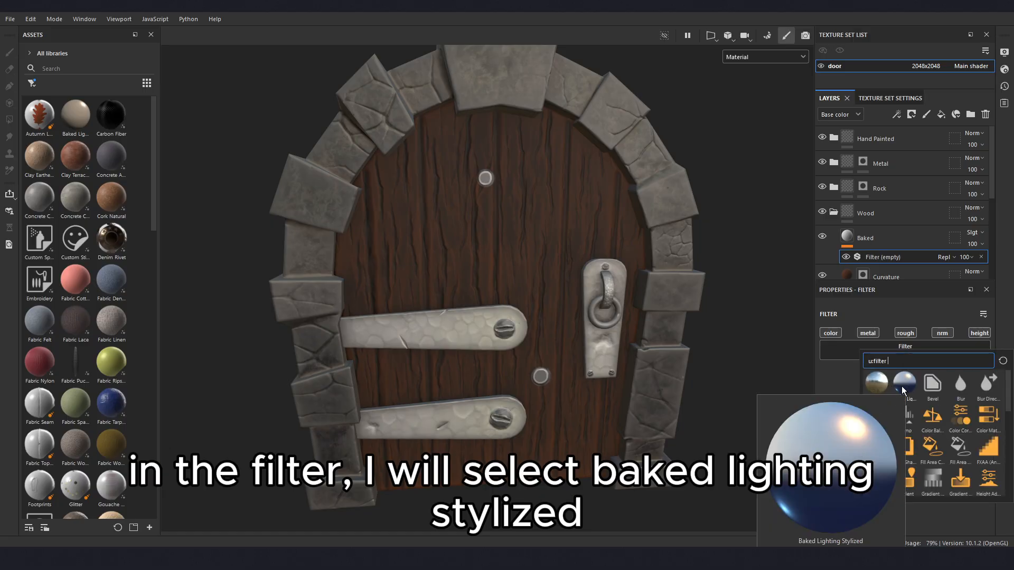
click(905, 384)
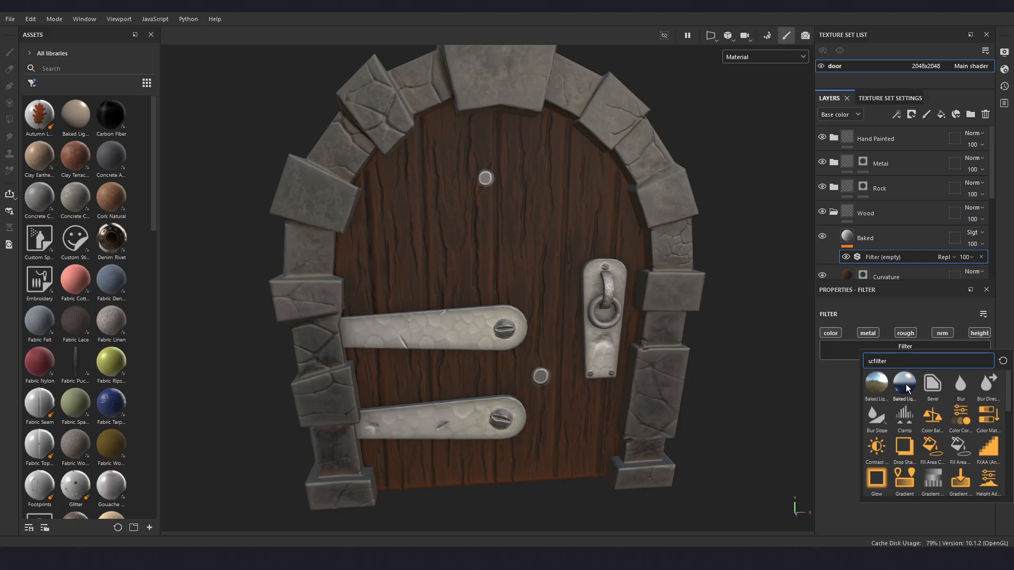
alt+drag(532, 304, 522, 301)
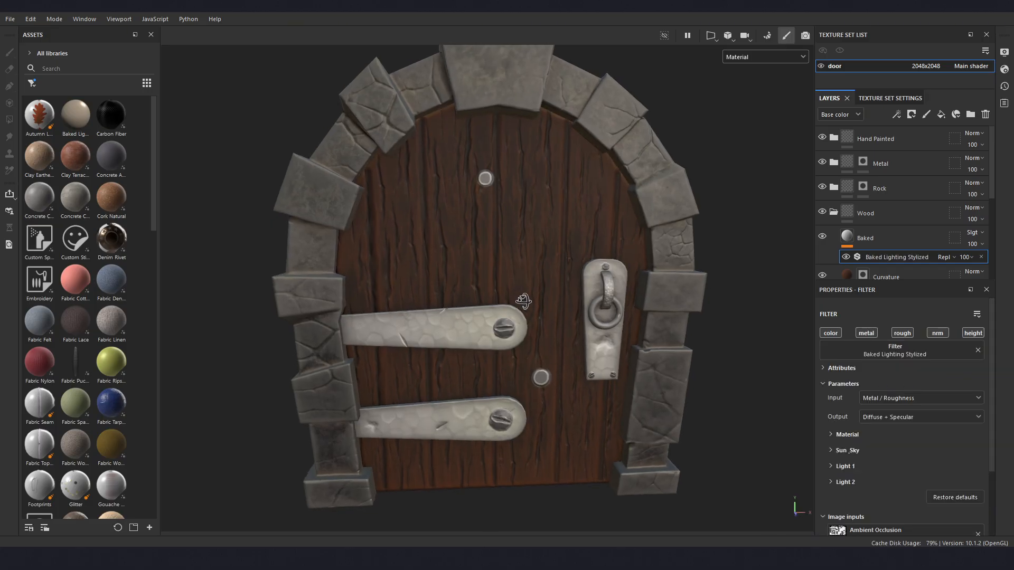
alt+middle_drag(523, 301, 538, 334)
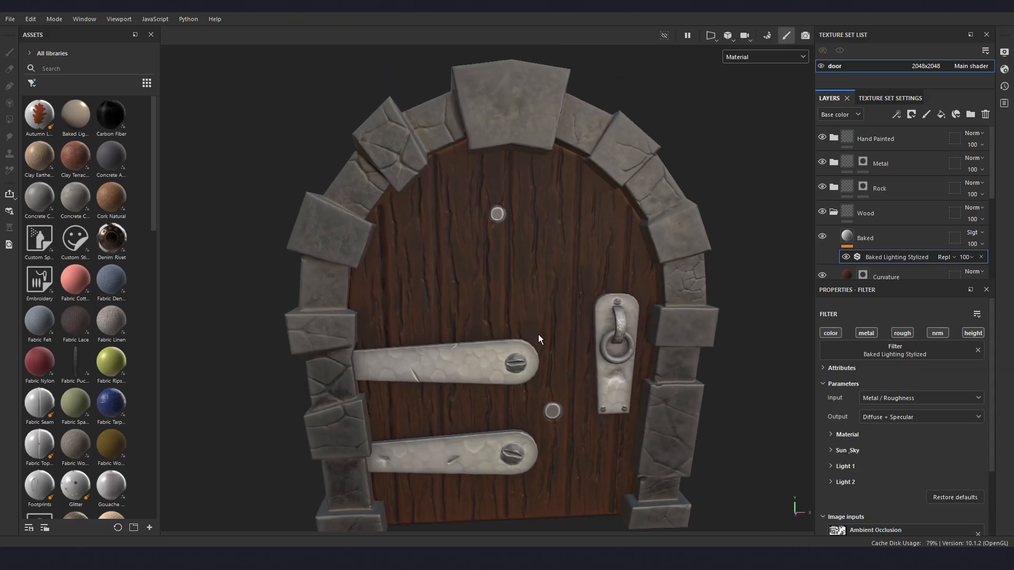
- Check the Baked layer's effect by toggling its visibility and set the layer's opacity to 50
click(822, 237)
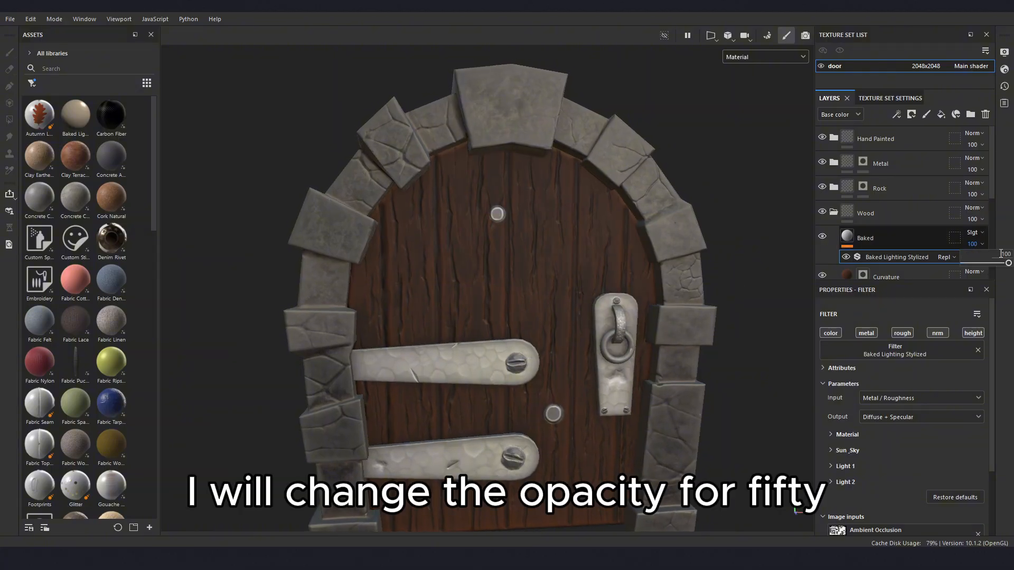
click(981, 244)
text(50)
key(Return)
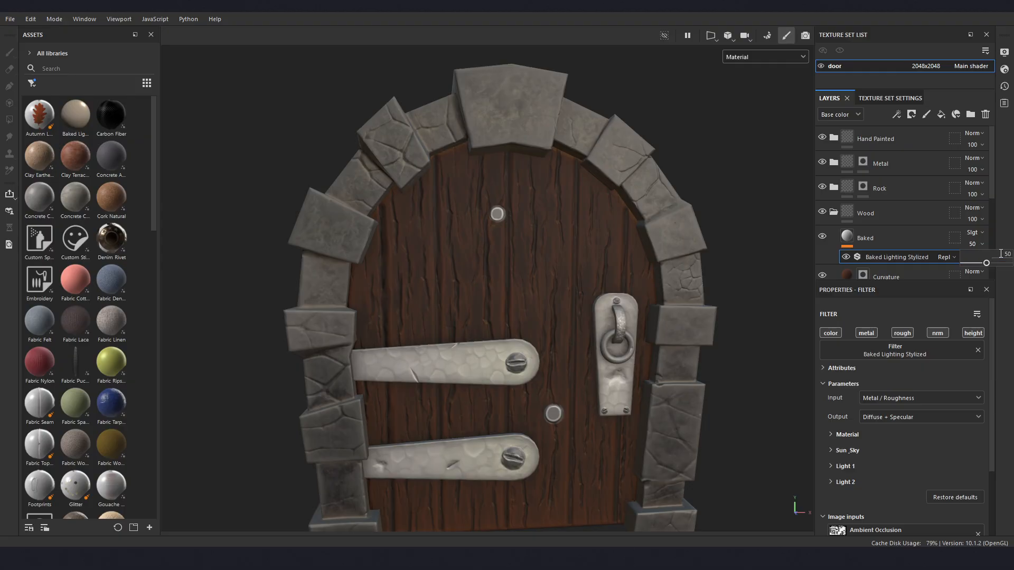
alt+drag(466, 350, 494, 341)
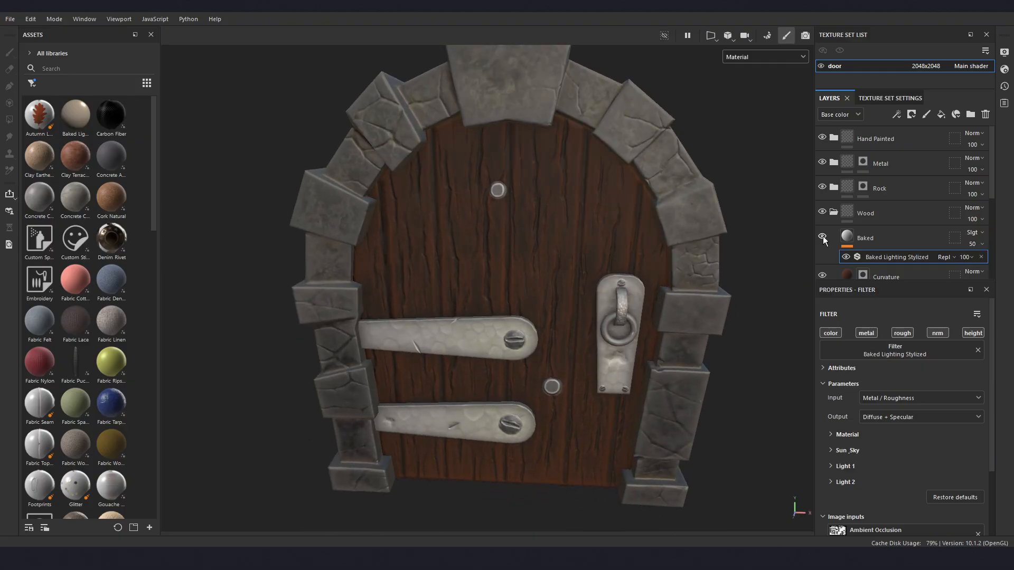
- Set the Baked Lighting Stylized filter's Dielectric Reflectance to 0.05, Diffuse AO to 0.41 and Diffuse Cavity to 0.31
alt+drag(672, 281, 587, 319)
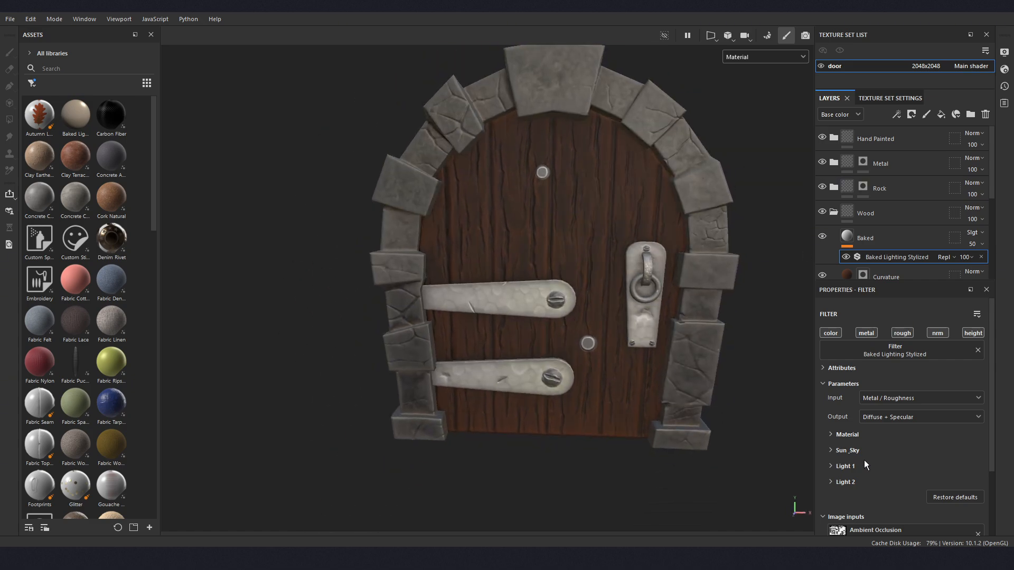
click(830, 435)
scroll(921, 450, down, 1)
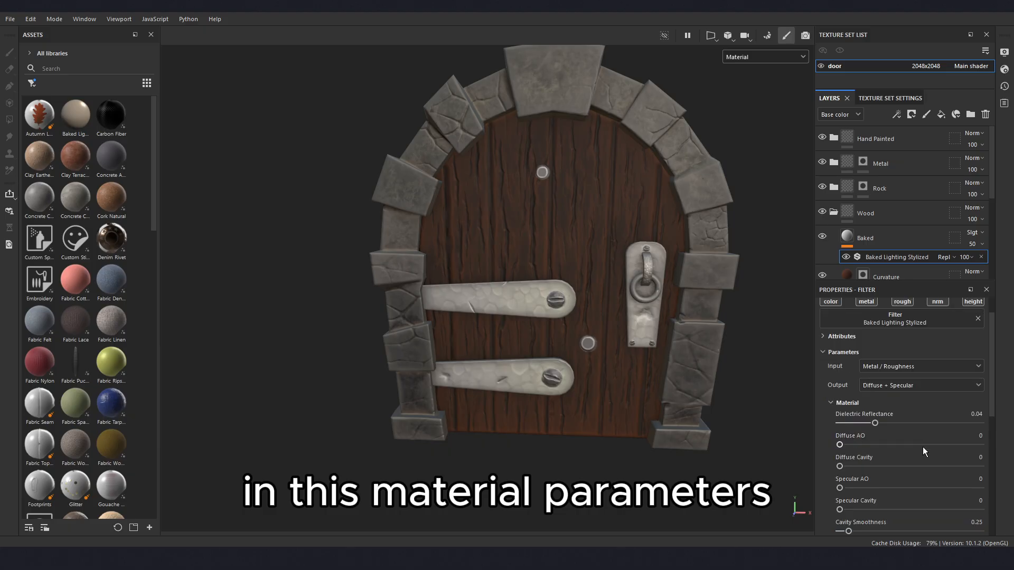
scroll(935, 450, down, 1)
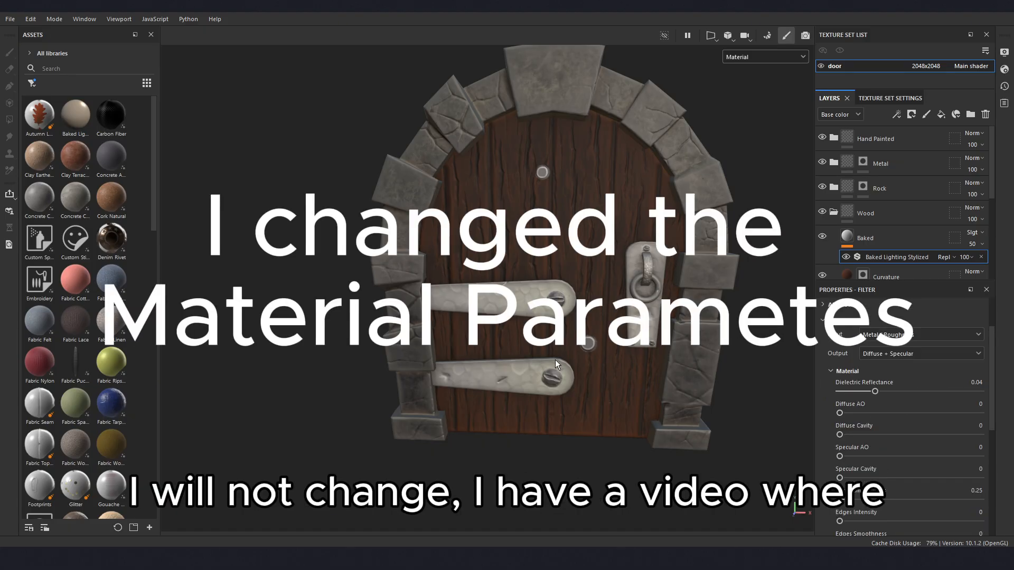
mouse_move(555, 364)
alt+mouse_down()
mouse_move(632, 337)
mouse_move(561, 380)
mouse_move(536, 362)
mouse_move(552, 351)
alt+mouse_up()
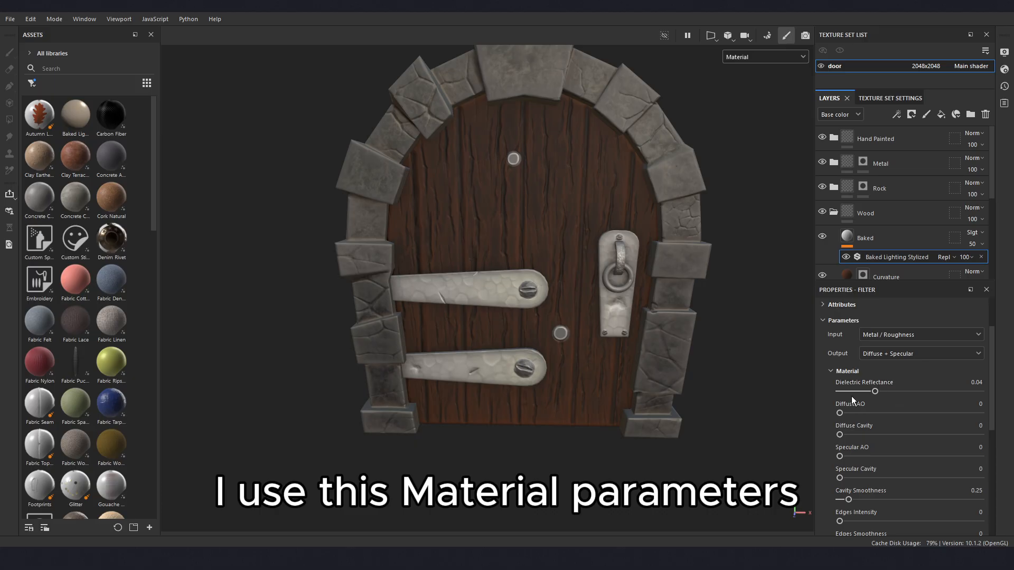
scroll(895, 454, down, 2)
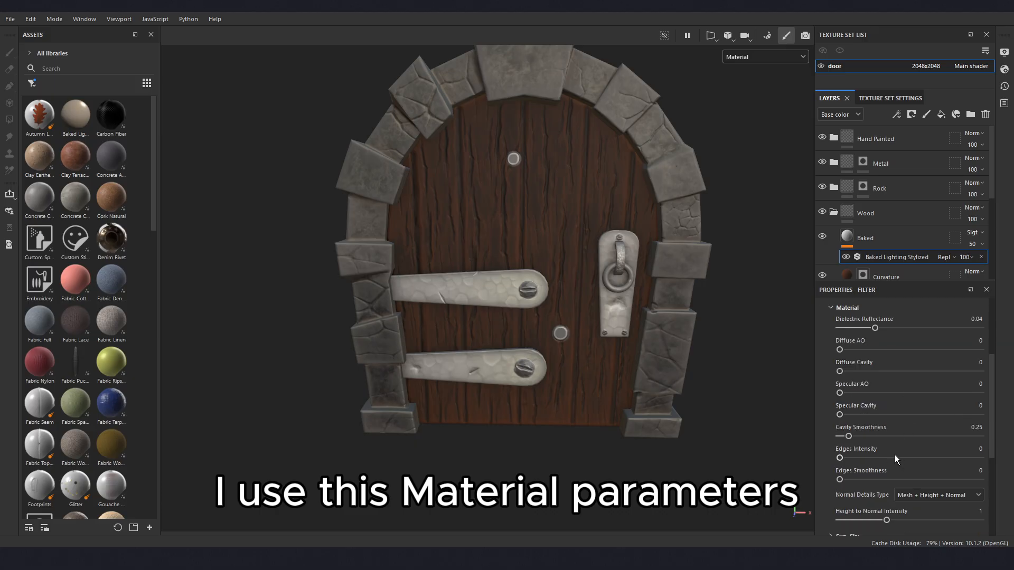
scroll(917, 441, up, 3)
scroll(540, 357, up, 5)
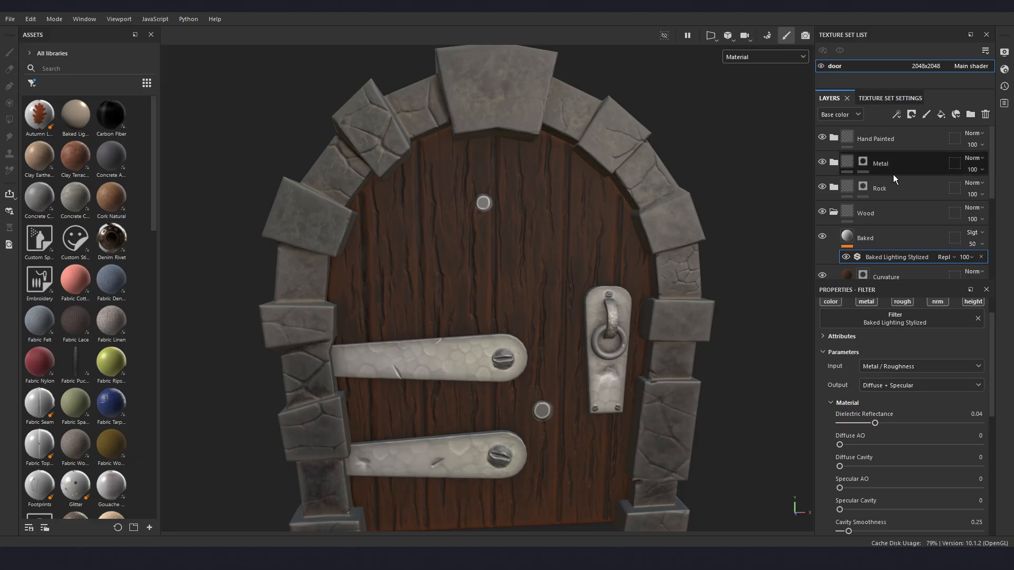
mouse_move(874, 425)
mouse_down()
mouse_move(884, 427)
mouse_move(859, 446)
mouse_move(889, 467)
mouse_up()
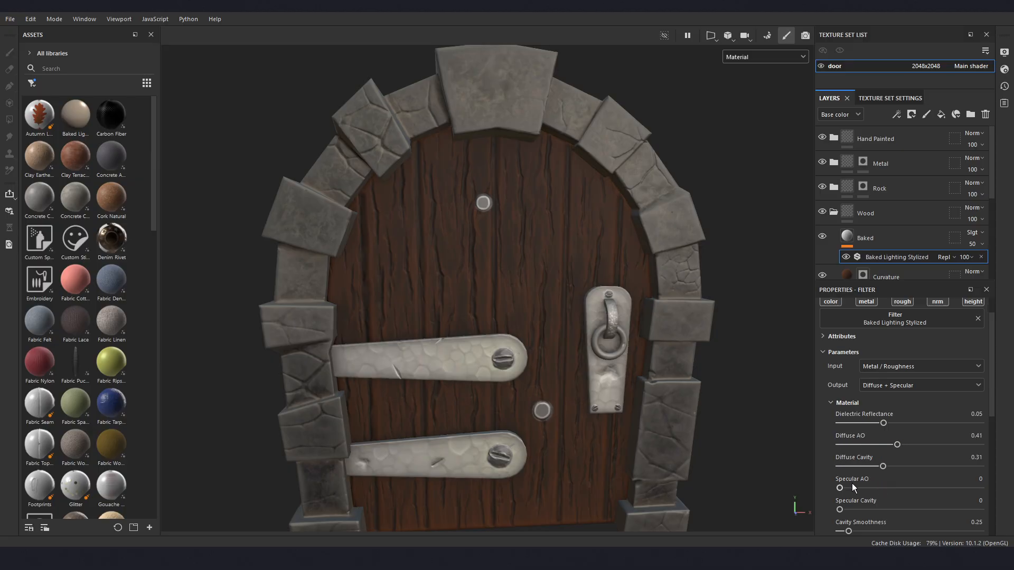
- Set the filter's Specular AO to 0.23, Edges Intensity to 0.62 and Edges Smoothness to 0.12
mouse_move(840, 487)
mouse_down()
mouse_move(937, 492)
mouse_move(926, 493)
mouse_up()
scroll(869, 488, down, 2)
mouse_move(601, 444)
alt+mouse_down()
mouse_move(544, 436)
mouse_move(593, 439)
alt+mouse_up()
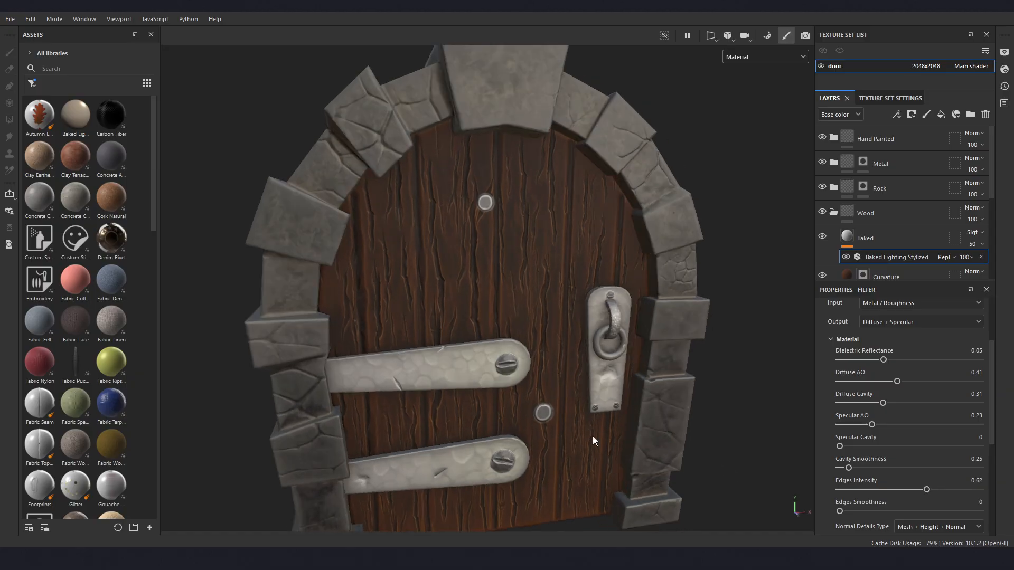
alt+middle_drag(593, 438, 604, 373)
alt+drag(604, 374, 582, 380)
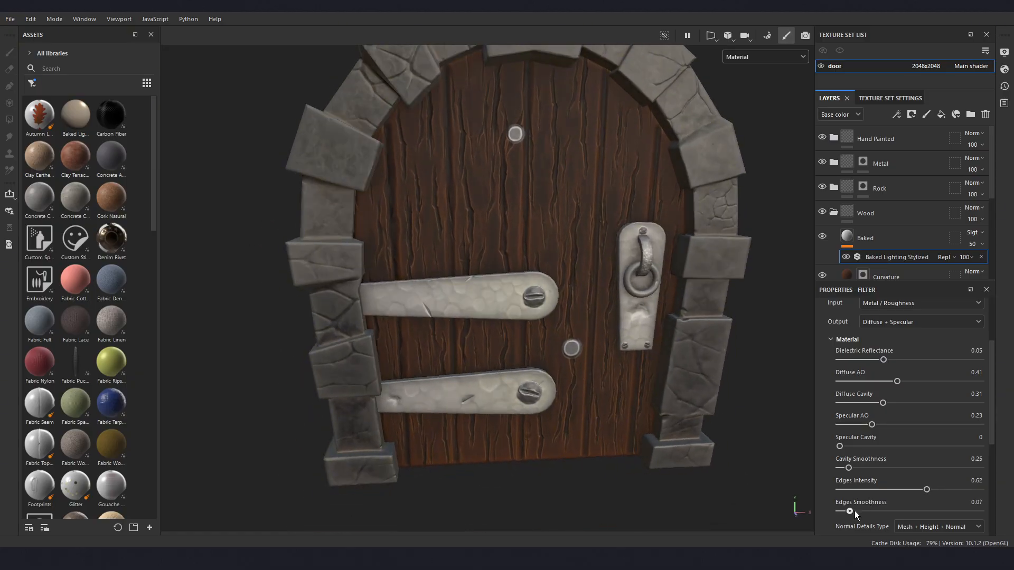
drag(854, 511, 869, 510)
alt+drag(409, 416, 477, 391)
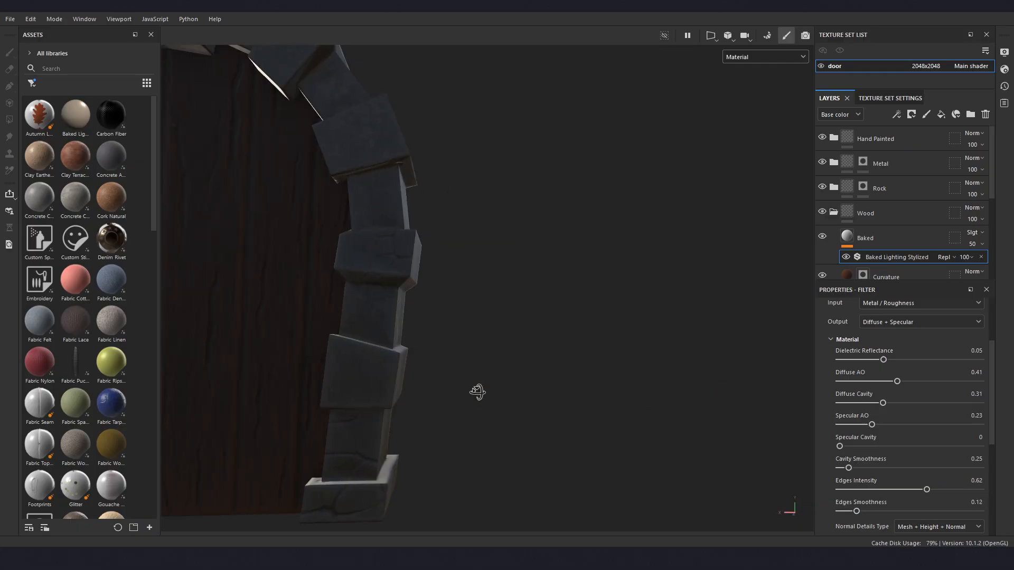
shift+right_drag(477, 391, 429, 400)
alt+drag(508, 363, 328, 363)
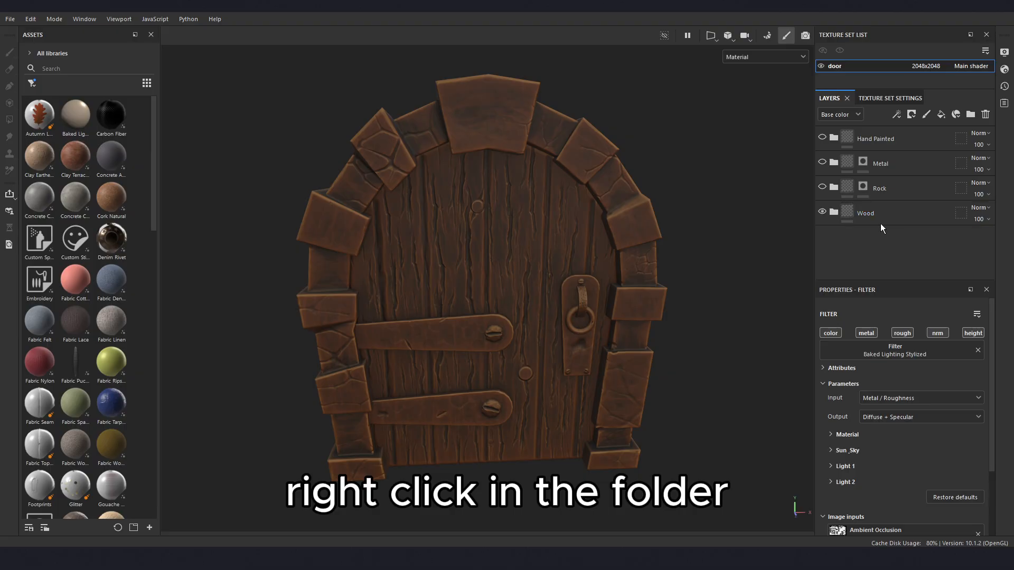
- Add a black mask to the Wood folder and reveal the door planks and handle plate with Polygon fill in Mesh fill mode
right_click(880, 213)
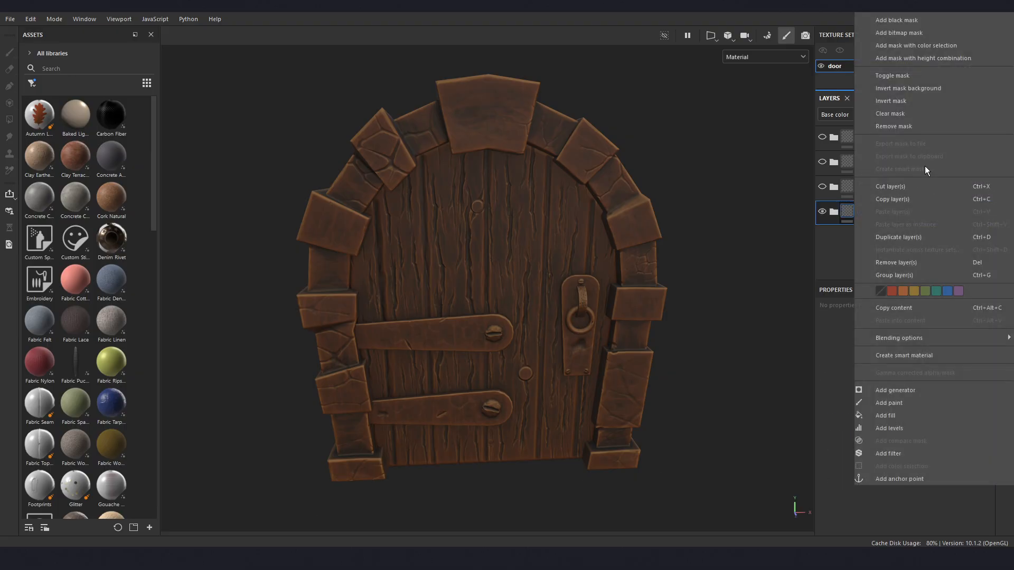
click(914, 20)
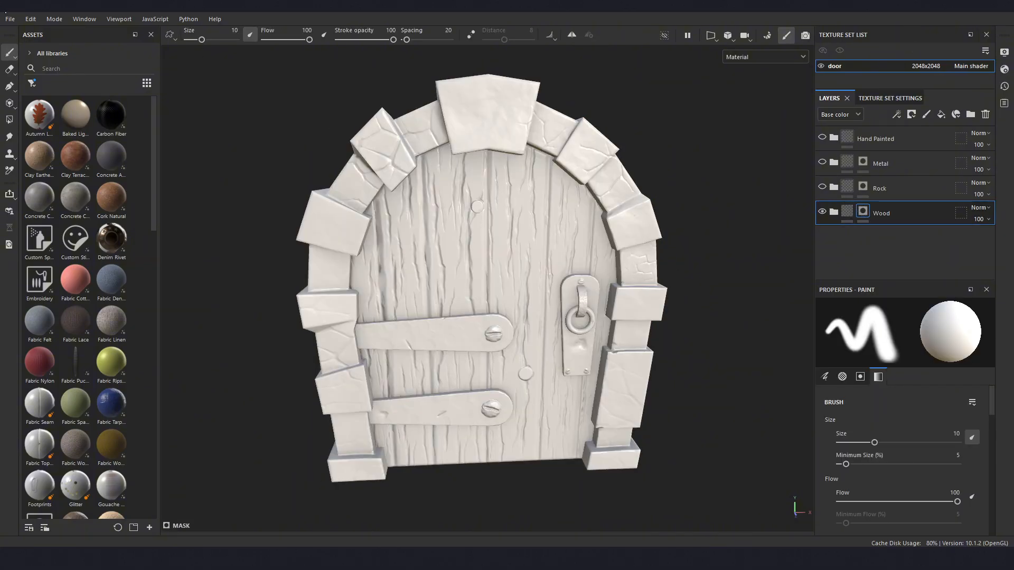
click(9, 104)
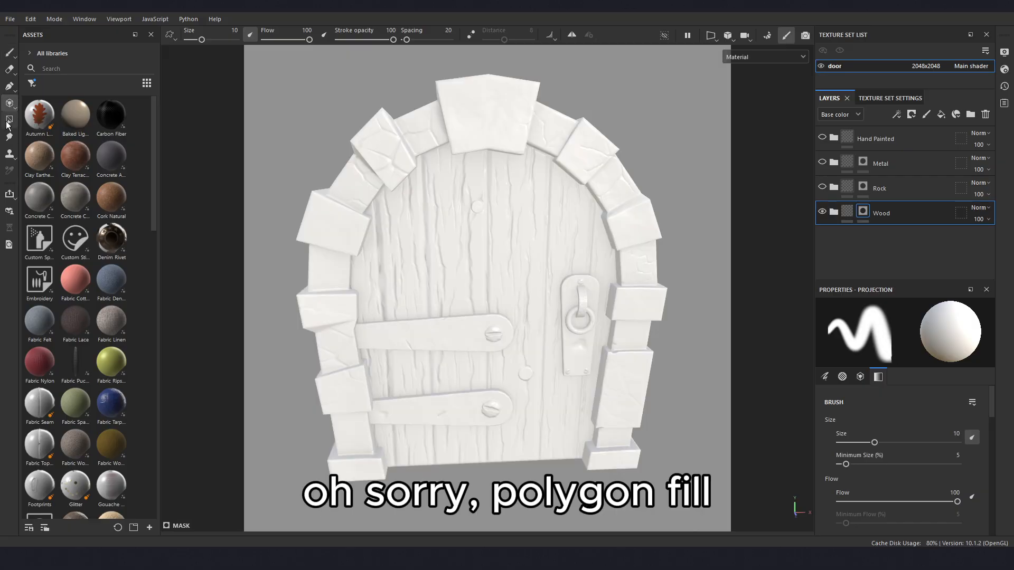
click(7, 122)
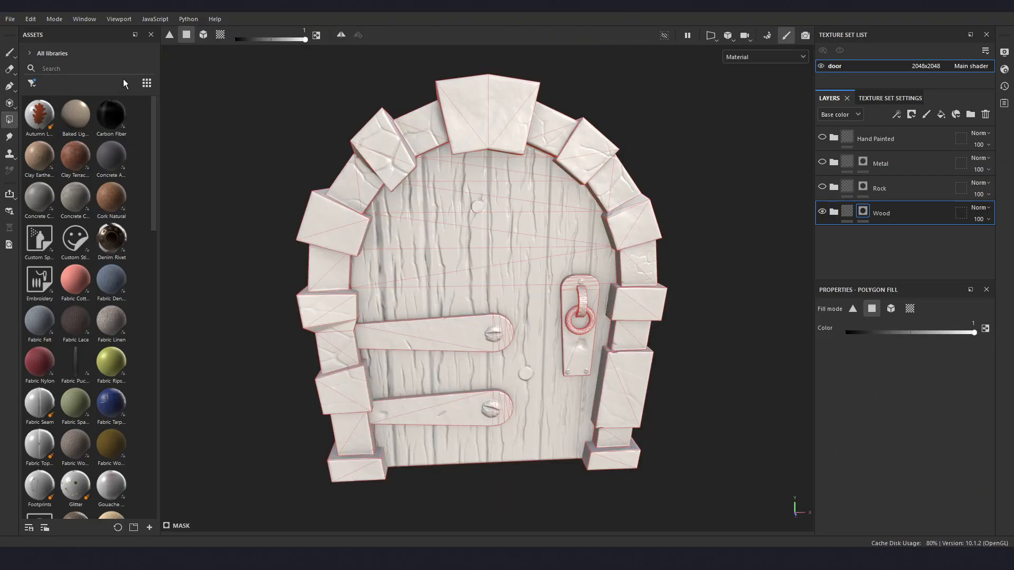
click(205, 37)
alt+drag(609, 173, 511, 273)
alt+drag(558, 234, 501, 246)
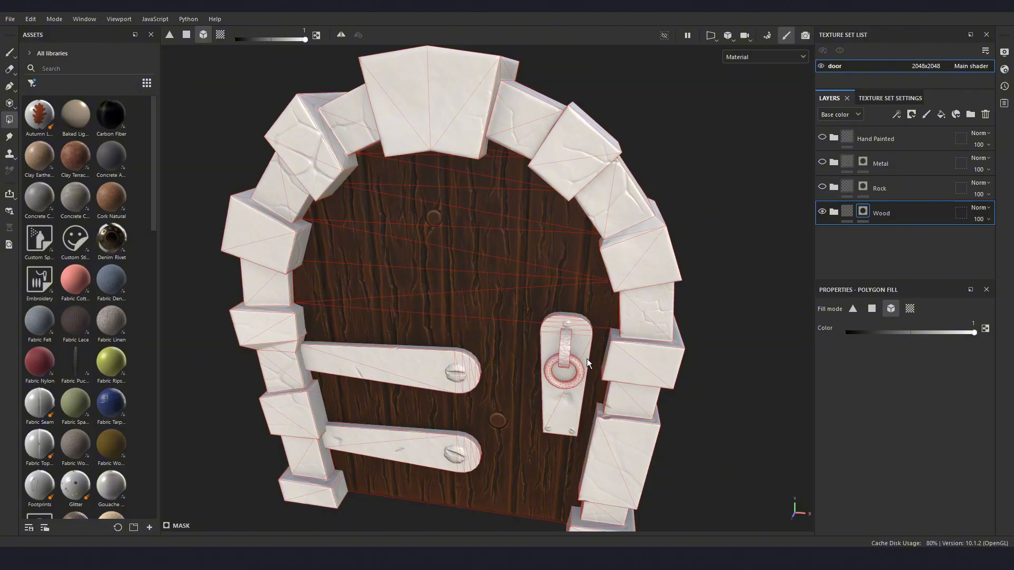
click(587, 359)
- Try adding the two hinges and the stone arch to the Wood mask, and take them out again with fill color 0
click(454, 371)
click(413, 457)
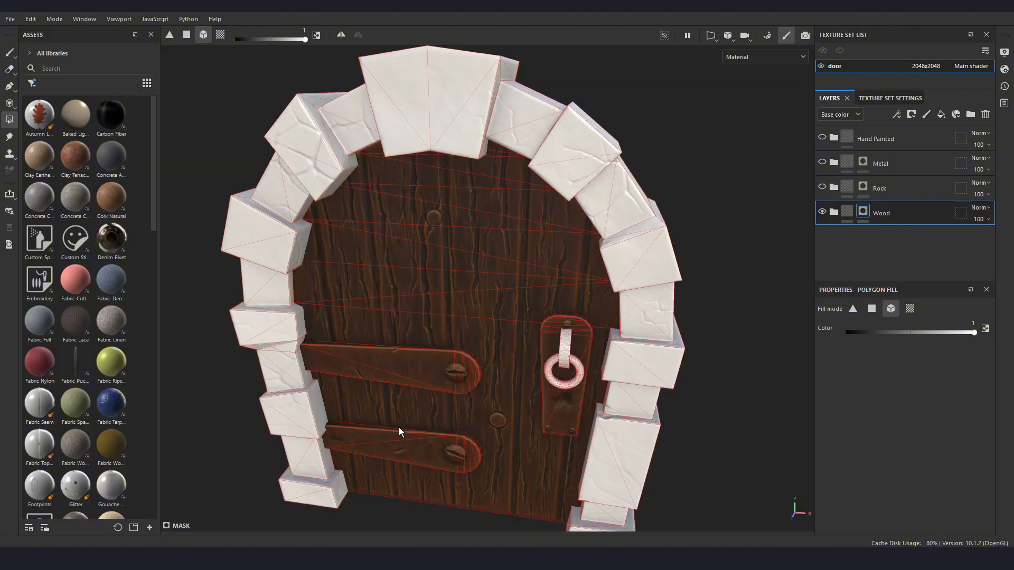
click(293, 234)
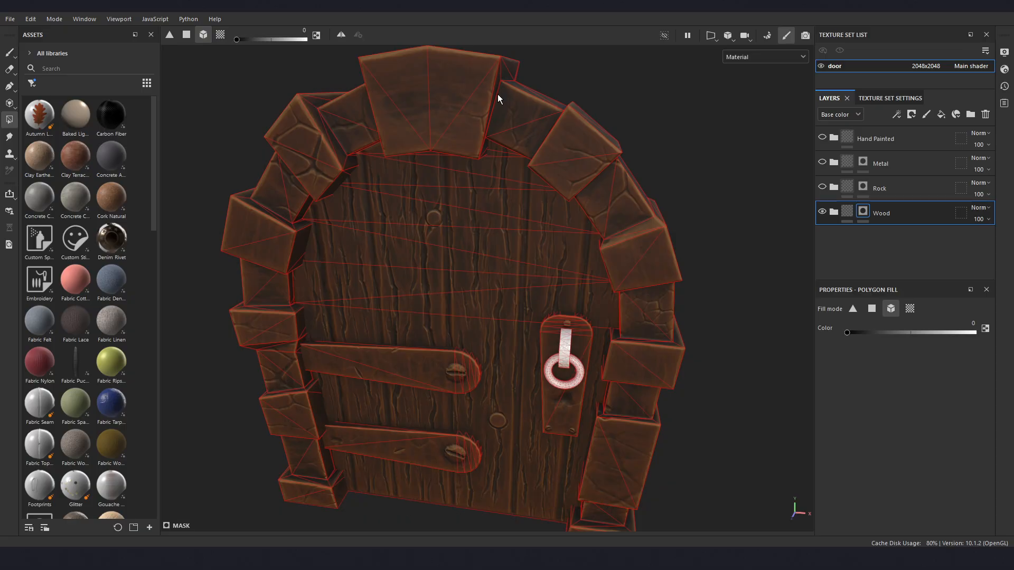
click(444, 95)
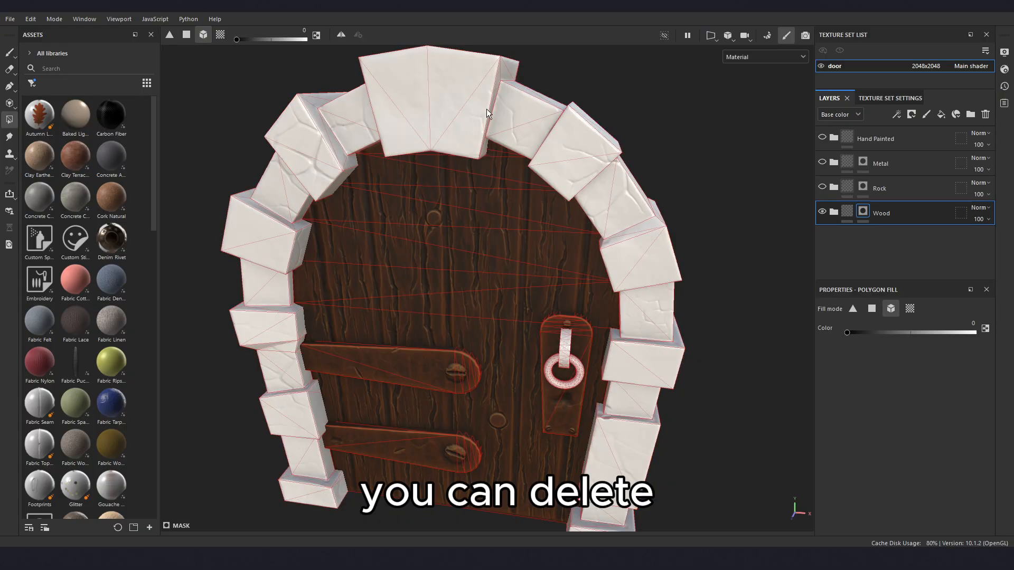
click(446, 374)
click(439, 457)
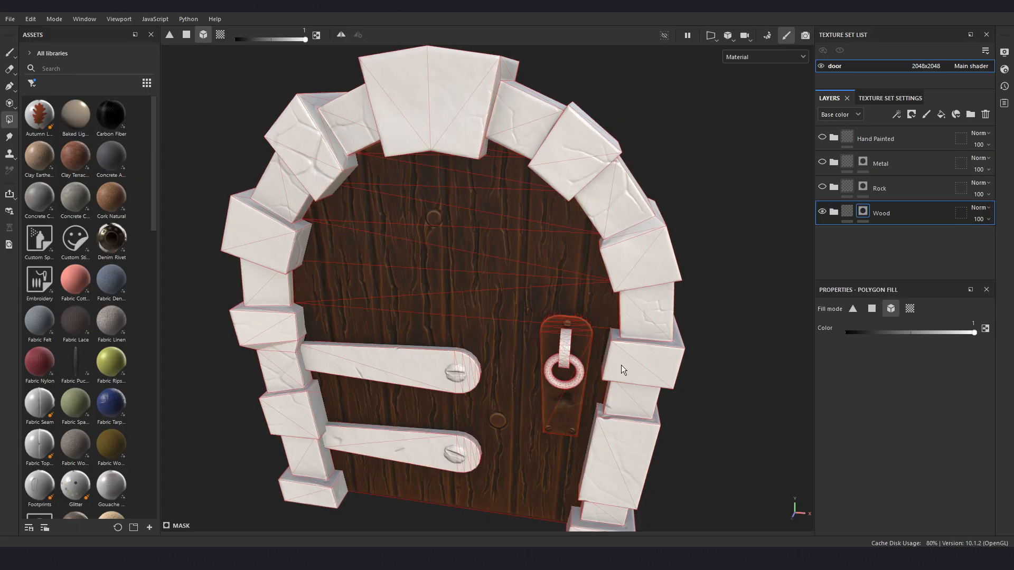
- Switch to the Paint tool and inspect the masked wood on the door from several angles
mouse_move(621, 366)
alt+mouse_down()
mouse_move(449, 364)
mouse_move(504, 363)
mouse_move(508, 349)
mouse_move(521, 351)
alt+mouse_up()
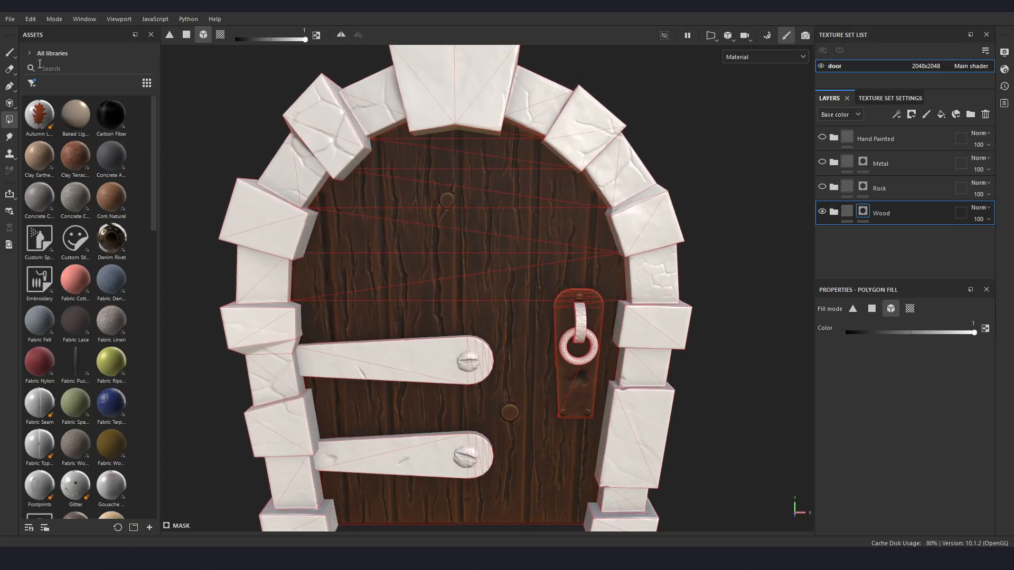
click(9, 53)
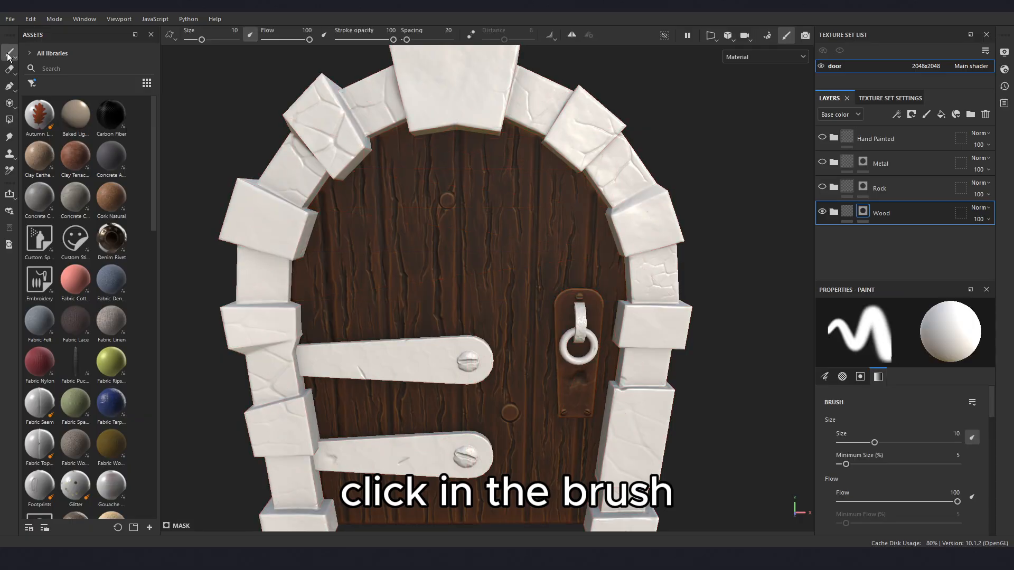
alt+drag(454, 364, 466, 328)
alt+middle_drag(465, 329, 468, 322)
scroll(469, 322, down, 3)
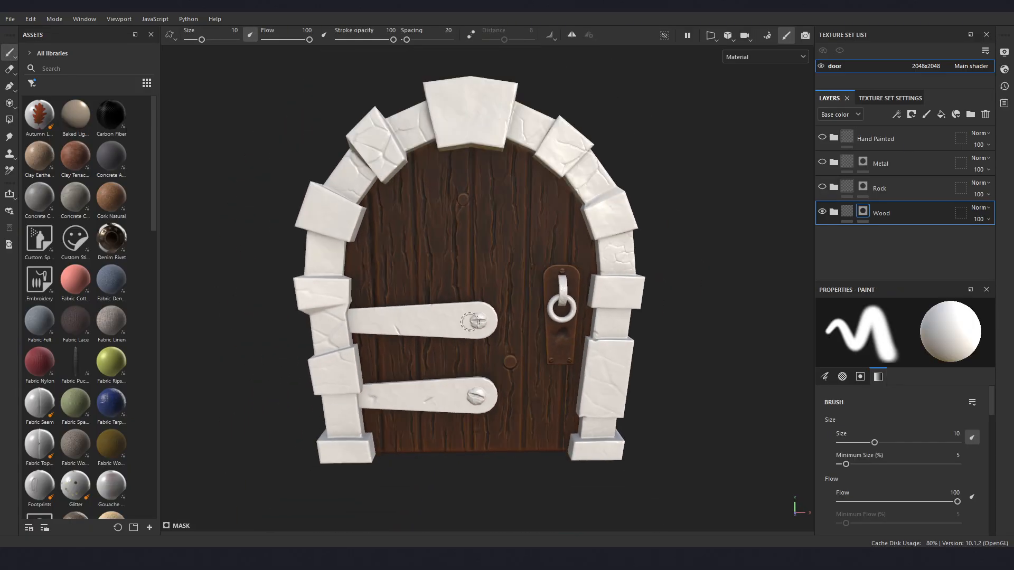
alt+drag(470, 323, 484, 341)
alt+middle_drag(485, 325, 509, 353)
mouse_move(507, 353)
alt+mouse_down()
mouse_move(486, 333)
mouse_move(524, 321)
alt+mouse_up()
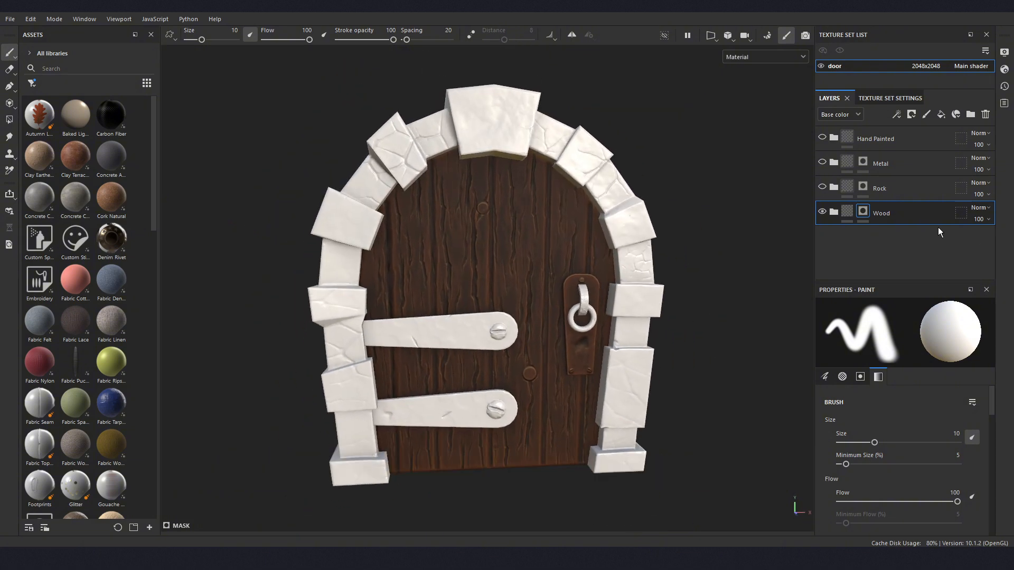
- Review the layers inside the Wood folder and create a smart material from the folder
click(834, 212)
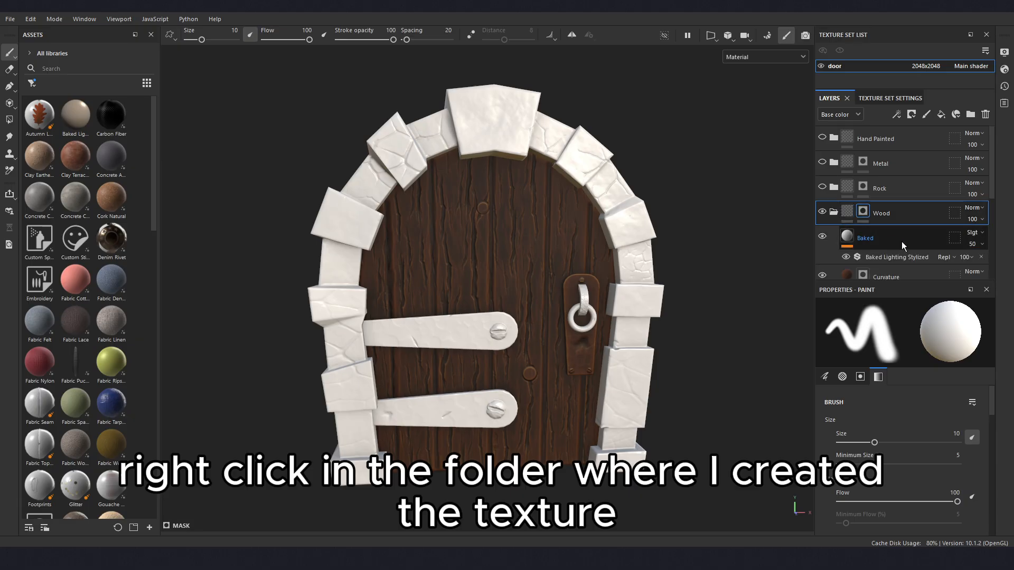
scroll(867, 238, down, 4)
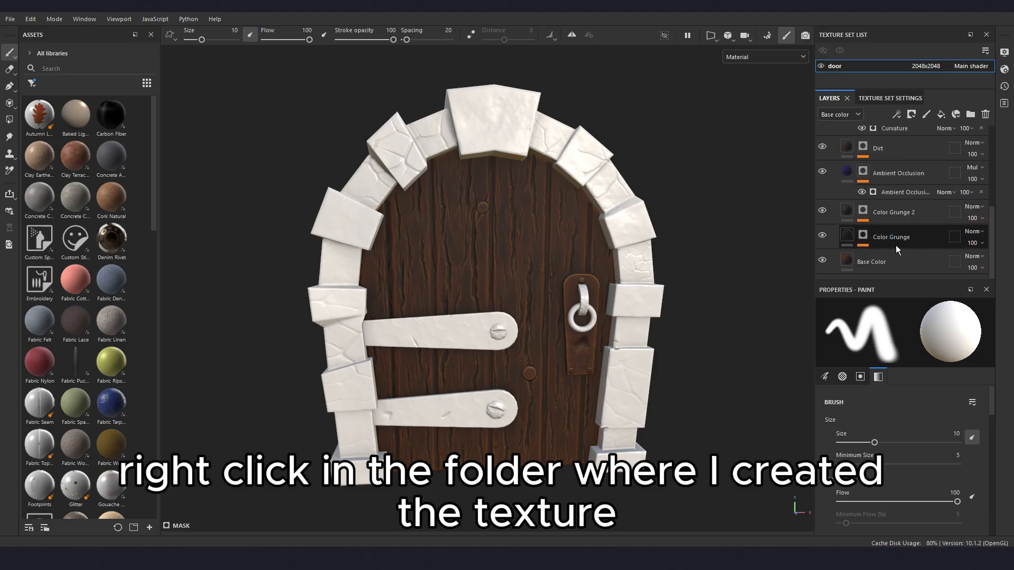
scroll(895, 238, up, 4)
click(834, 171)
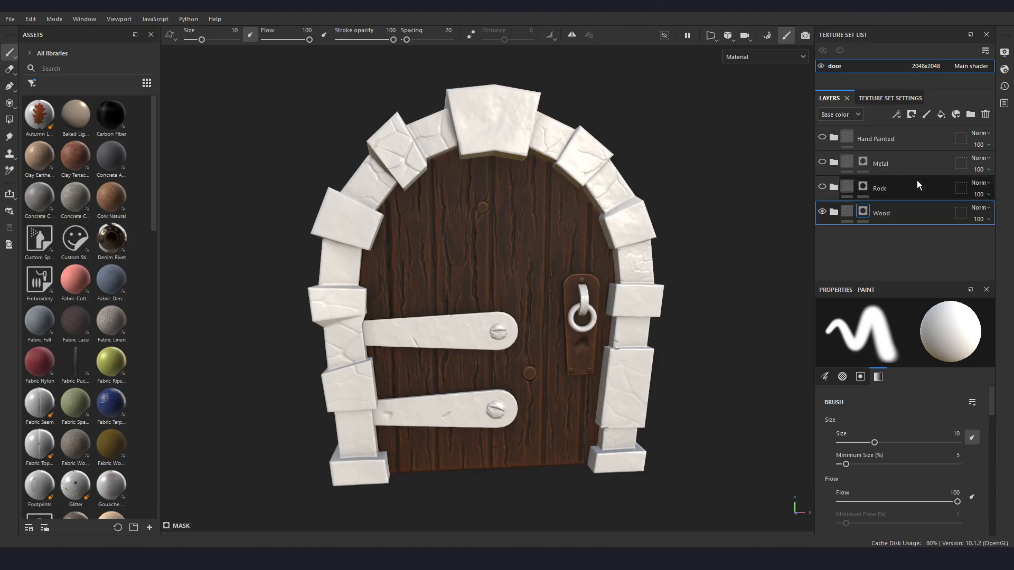
right_click(892, 216)
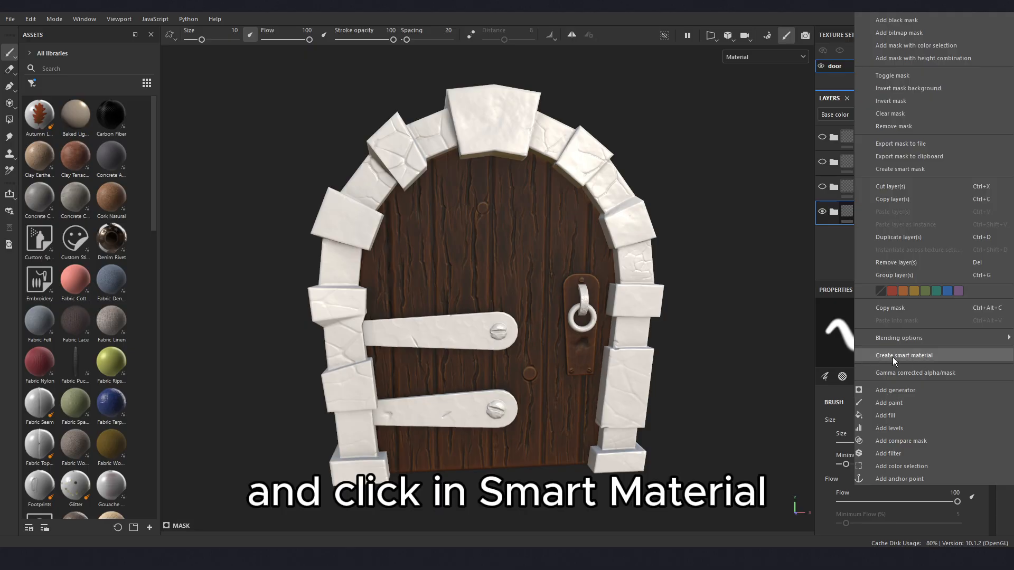
click(906, 356)
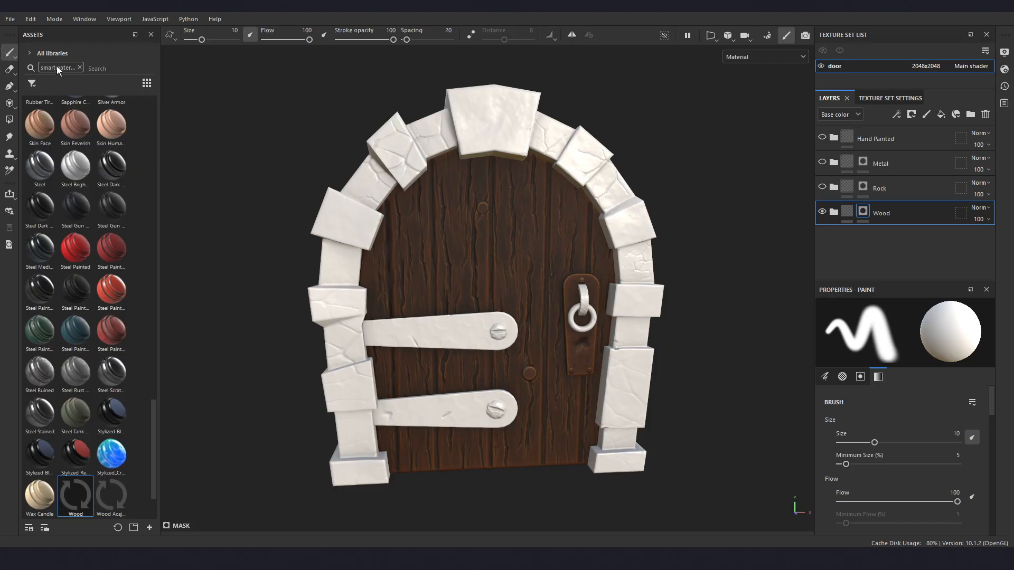
- Filter the assets to Smart materials and search for "wood" to find the new Wood smart material
click(32, 84)
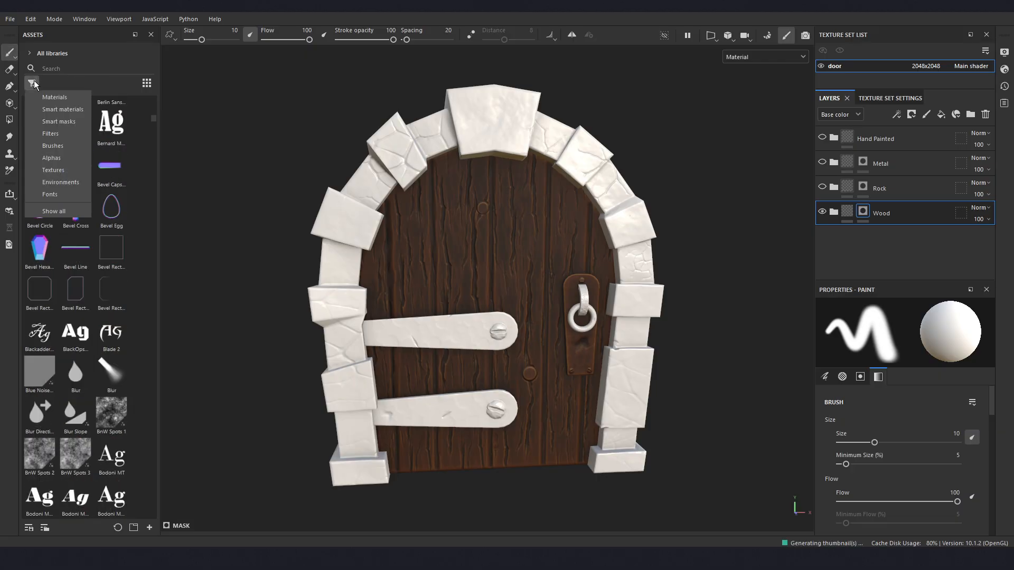
click(59, 110)
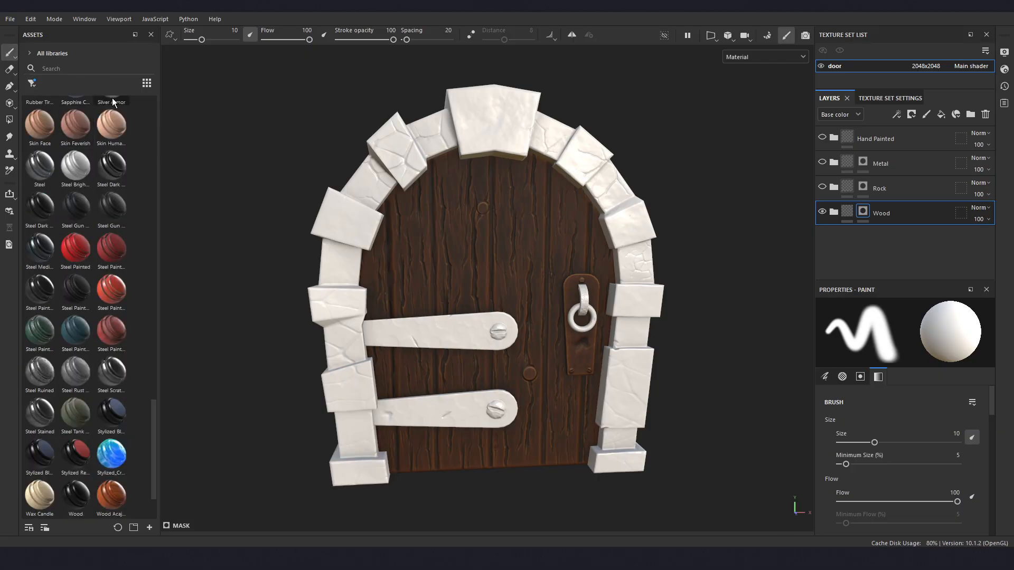
click(68, 69)
text(wood)
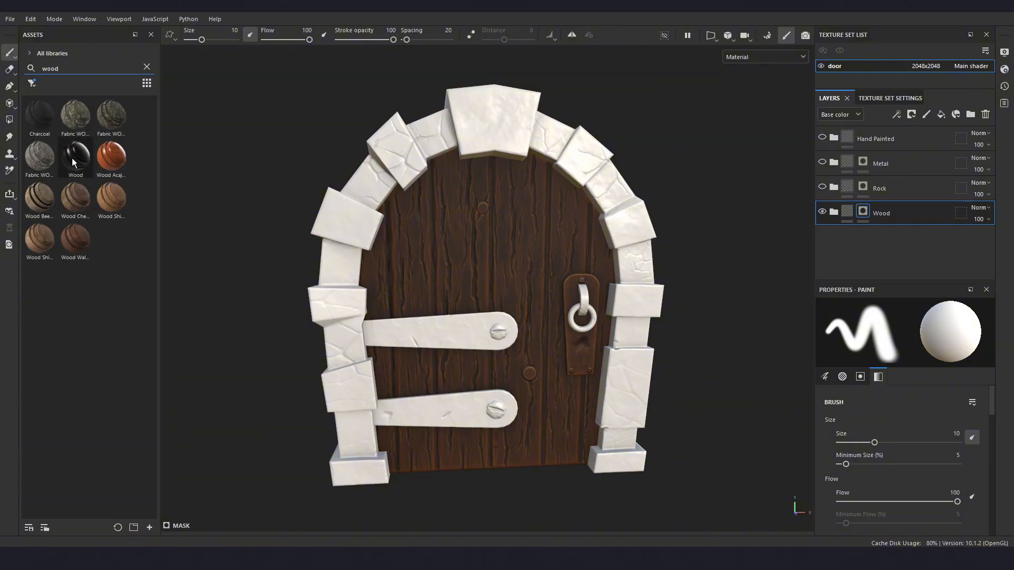
mouse_move(72, 162)
- Delete the Wood folder and add the Wood smart material in its place below the Rock folder
click(922, 214)
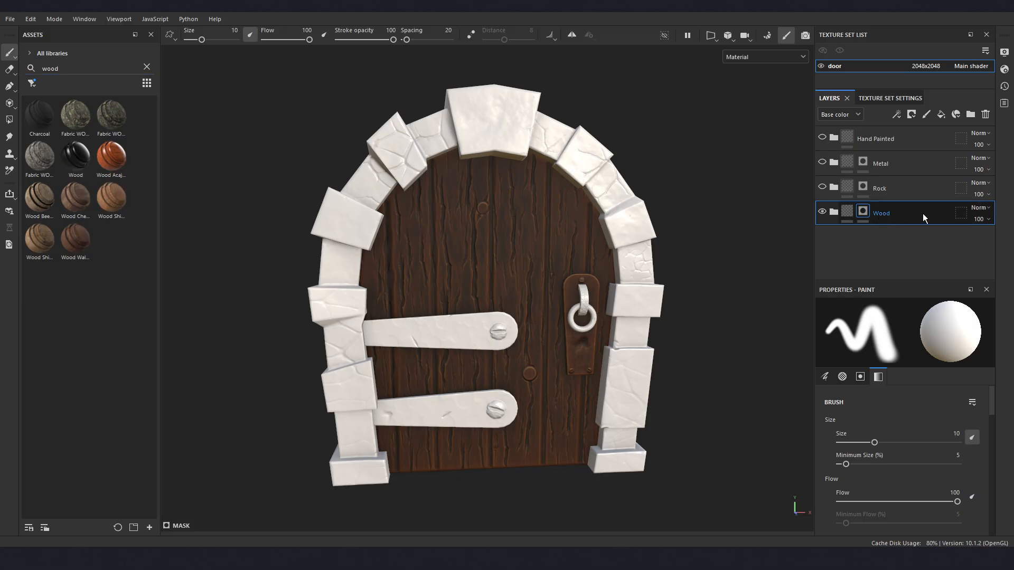
key(Delete)
drag(84, 160, 887, 206)
alt+drag(483, 286, 539, 313)
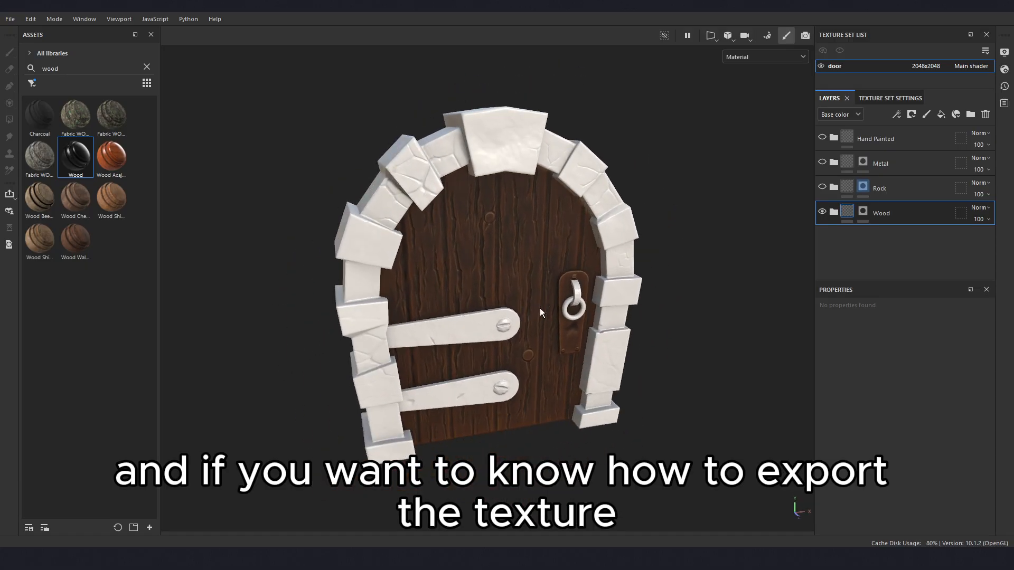
alt+drag(499, 261, 509, 259)
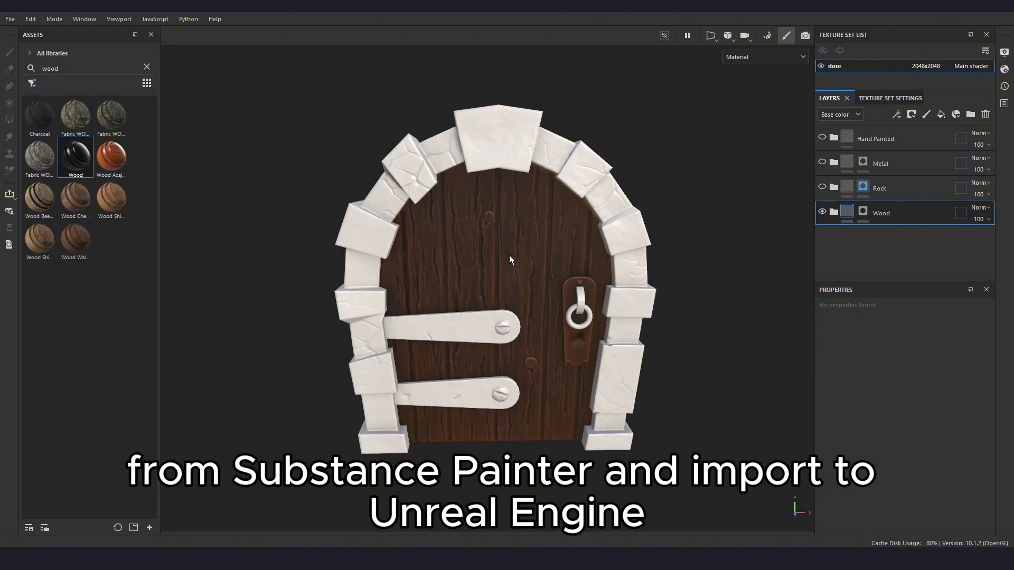